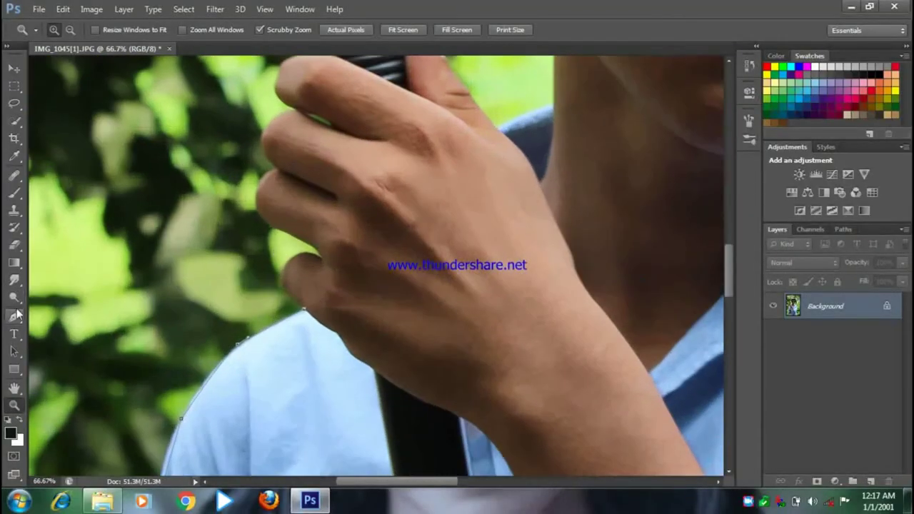
# Step: With the Pen tool, trace path points along the finger edges and up the index finger
pyautogui.click(14, 316)
pyautogui.click(282, 284)
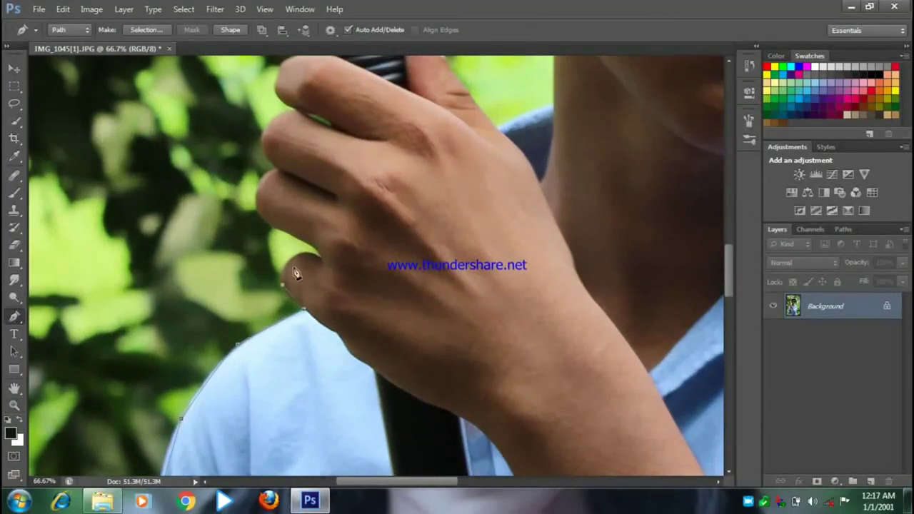
pyautogui.click(319, 258)
pyautogui.click(304, 243)
pyautogui.click(282, 230)
pyautogui.click(264, 216)
pyautogui.click(271, 172)
pyautogui.click(263, 146)
pyautogui.click(271, 127)
pyautogui.click(288, 104)
pyautogui.click(277, 72)
pyautogui.scroll(1, 304, 91)
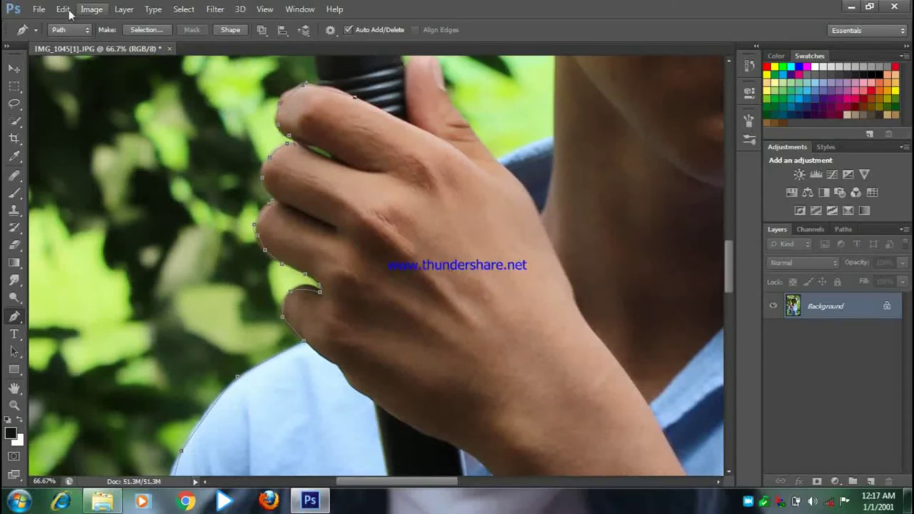
pyautogui.scroll(1, 324, 150)
pyautogui.scroll(2, 325, 143)
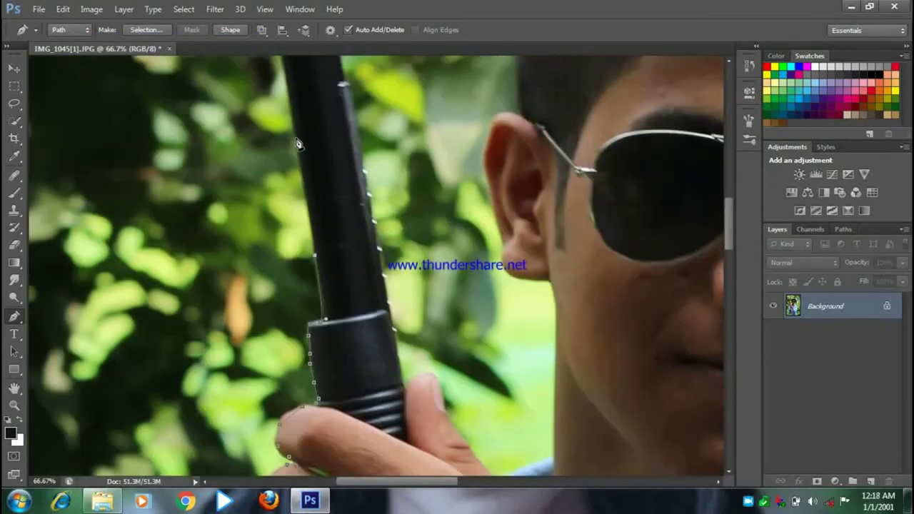
pyautogui.scroll(1, 275, 108)
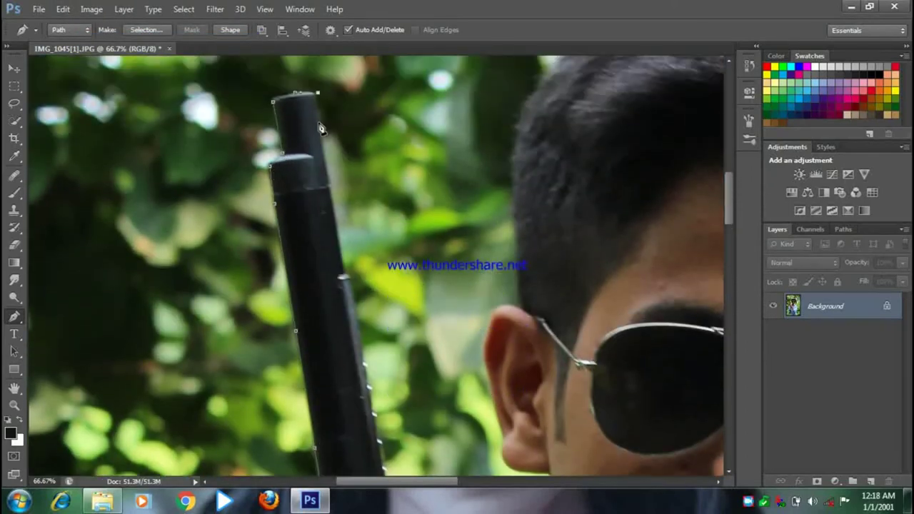
pyautogui.scroll(-1, 353, 225)
pyautogui.scroll(-1, 368, 293)
pyautogui.scroll(-1, 363, 220)
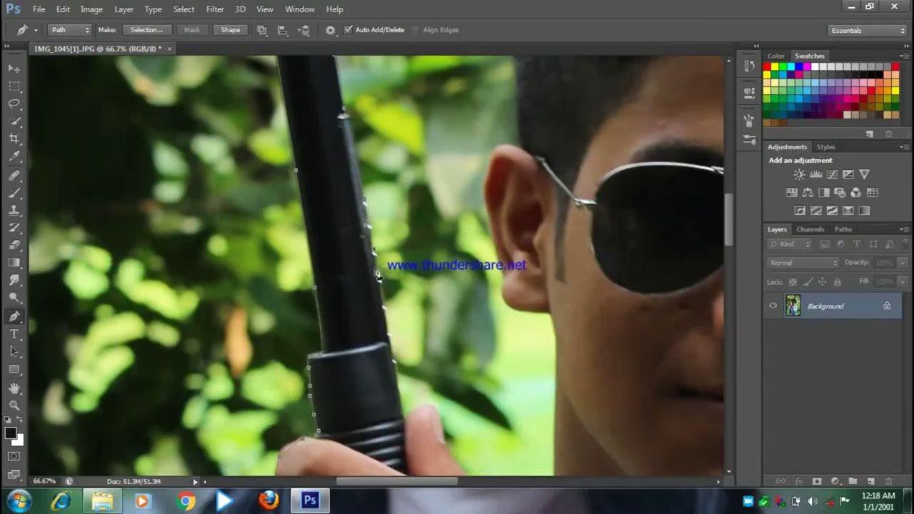
pyautogui.scroll(-1, 396, 357)
# Step: Continue the path around the pole base and fingertip, then up the neck edge
pyautogui.click(402, 325)
pyautogui.click(417, 314)
pyautogui.click(451, 359)
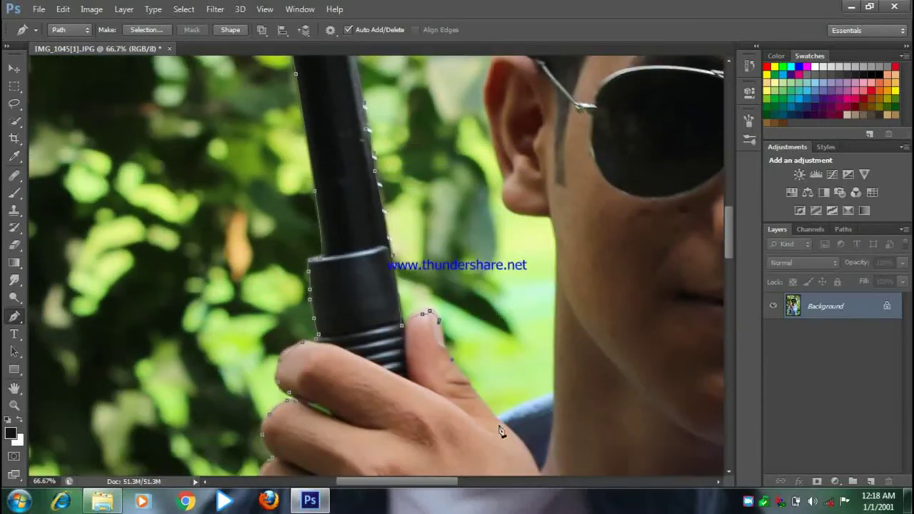
pyautogui.click(495, 417)
pyautogui.click(521, 407)
pyautogui.click(545, 397)
pyautogui.click(554, 322)
pyautogui.click(551, 220)
# Step: Trace the path around the earlobe and up the back of the ear
pyautogui.scroll(1, 571, 303)
pyautogui.click(519, 246)
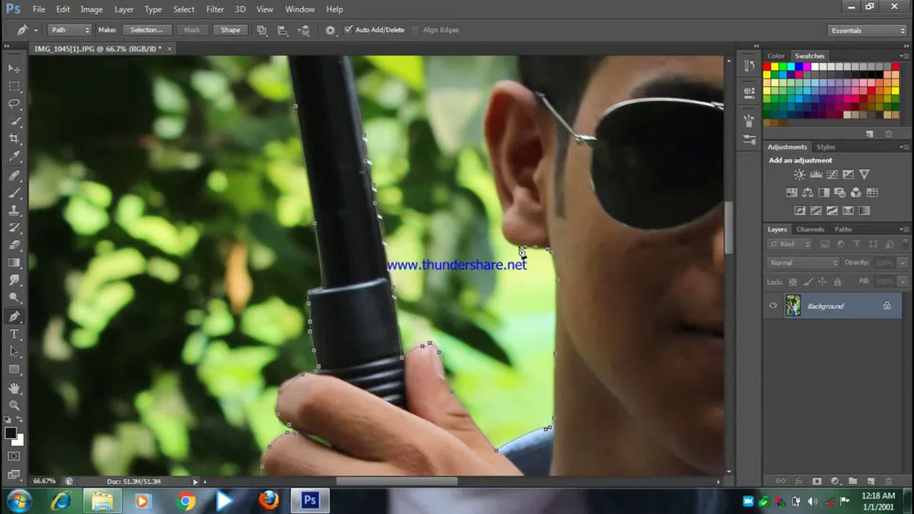
pyautogui.click(503, 214)
pyautogui.click(494, 175)
pyautogui.click(486, 134)
pyautogui.click(491, 108)
pyautogui.scroll(1, 507, 92)
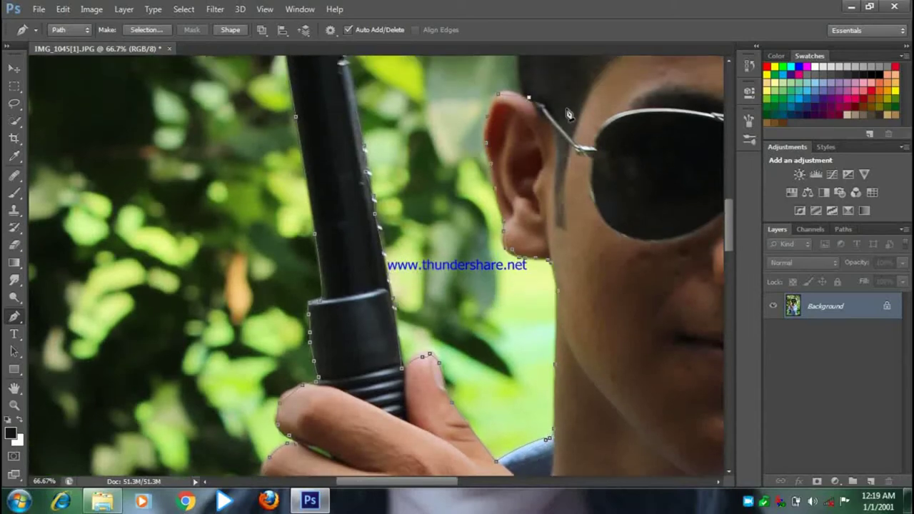
pyautogui.scroll(1, 518, 126)
# Step: Add path points up the hair above the ear and down the hair edge
pyautogui.click(518, 126)
pyautogui.scroll(2, 517, 126)
pyautogui.click(518, 95)
pyautogui.scroll(4, 527, 69)
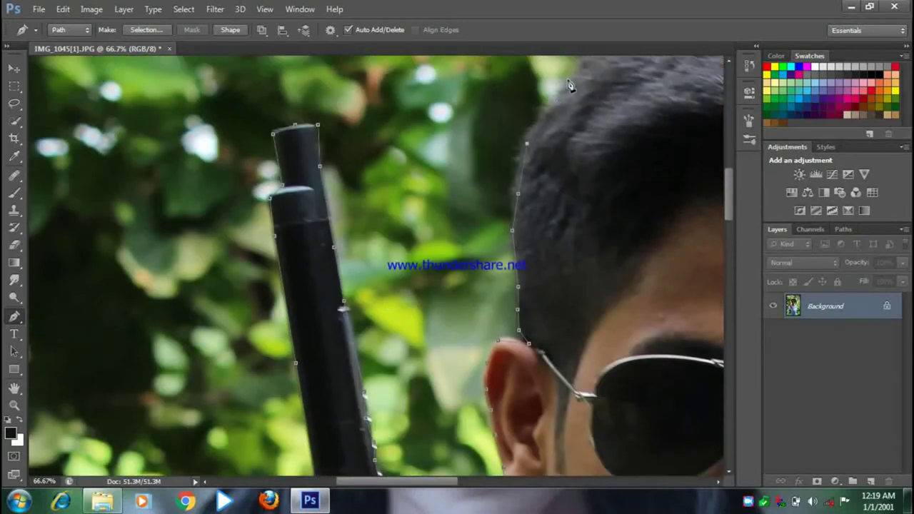
pyautogui.scroll(1, 527, 68)
pyautogui.hscroll(10, 527, 69)
pyautogui.scroll(1, 443, 199)
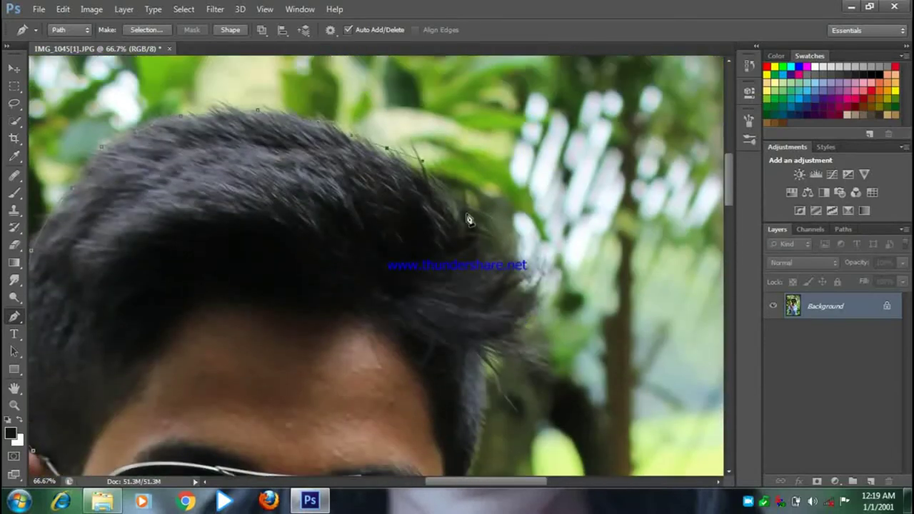
pyautogui.click(466, 213)
pyautogui.click(500, 243)
pyautogui.click(523, 319)
pyautogui.click(504, 340)
# Step: Step backward to remove the misplaced hair point and re-place it lower
pyautogui.hotkey('ctrl', 'alt', 'z')
pyautogui.click(477, 400)
pyautogui.scroll(-1, 474, 406)
pyautogui.scroll(-1, 474, 432)
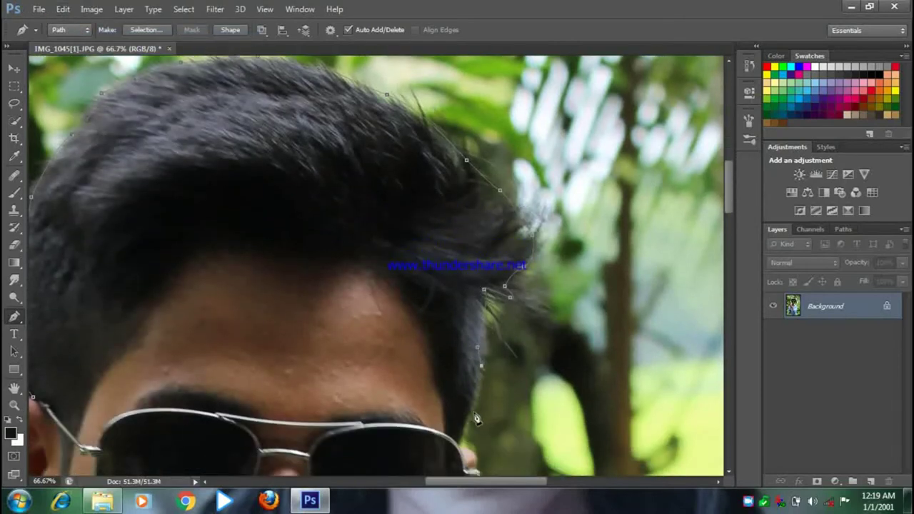
pyautogui.click(63, 9)
pyautogui.click(89, 18)
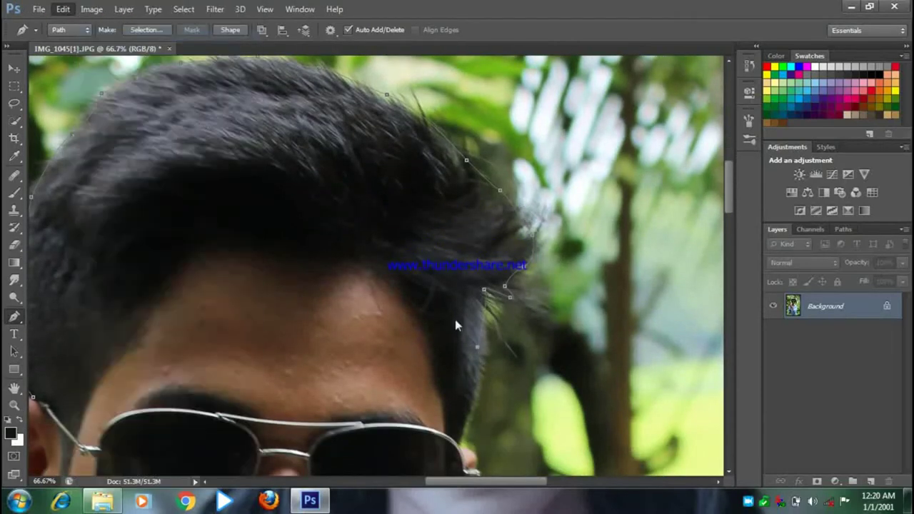
pyautogui.scroll(-2, 464, 379)
pyautogui.scroll(-1, 467, 402)
# Step: Continue the path along the cheek, jaw and shirt collar
pyautogui.click(468, 436)
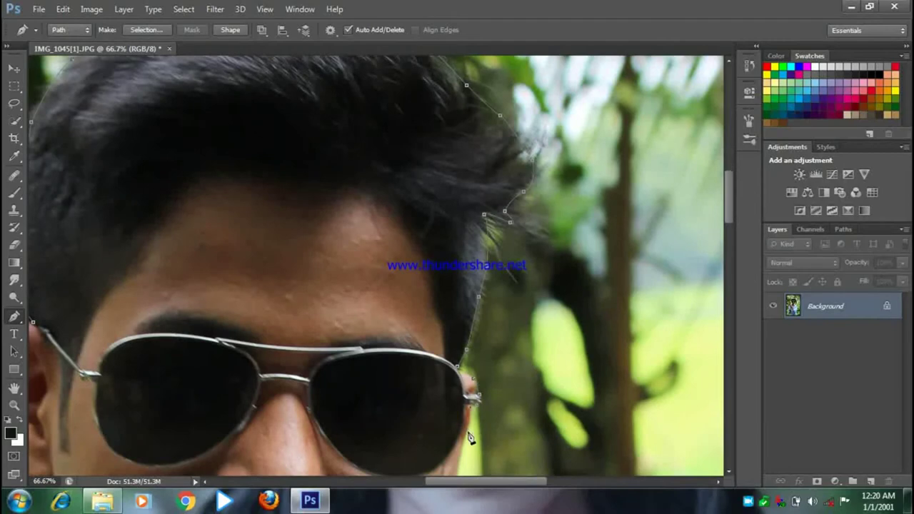
pyautogui.scroll(-3, 468, 437)
pyautogui.click(458, 374)
pyautogui.click(424, 450)
pyautogui.scroll(-3, 426, 452)
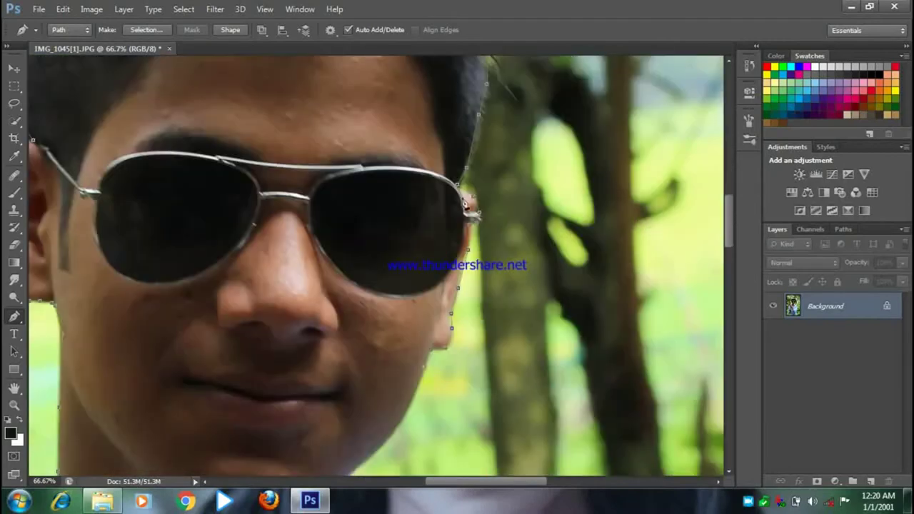
pyautogui.click(394, 438)
pyautogui.scroll(-3, 394, 438)
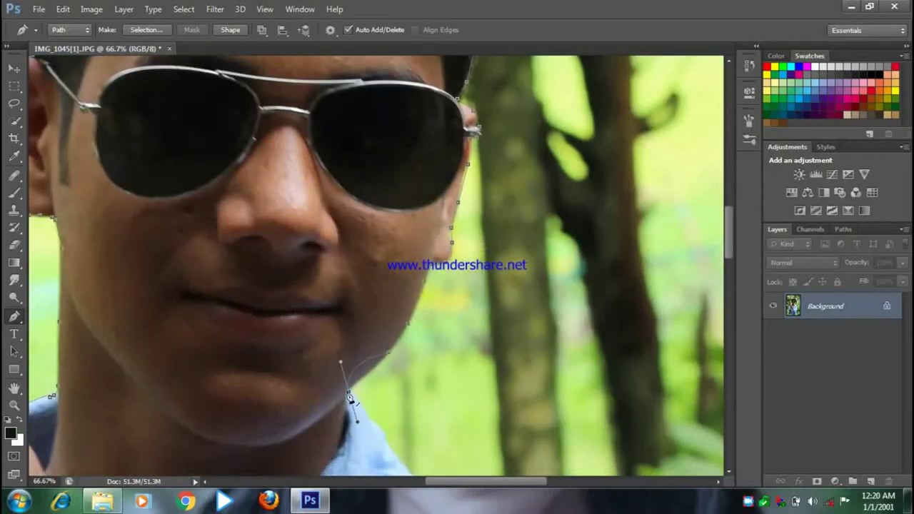
pyautogui.moveTo(372, 425); pyautogui.dragTo(347, 394)
pyautogui.click(385, 443)
pyautogui.scroll(-5, 404, 471)
pyautogui.click(408, 339)
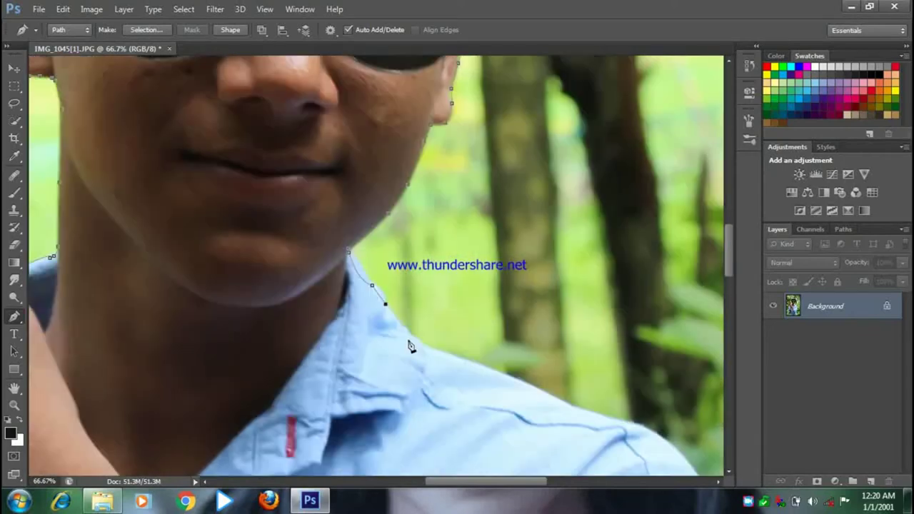
pyautogui.click(464, 362)
pyautogui.click(535, 388)
# Step: Trace the path along the shoulder edge and down the arm
pyautogui.click(603, 417)
pyautogui.click(663, 441)
pyautogui.scroll(-7, 685, 453)
pyautogui.click(706, 279)
pyautogui.hscroll(5, 706, 300)
pyautogui.click(577, 340)
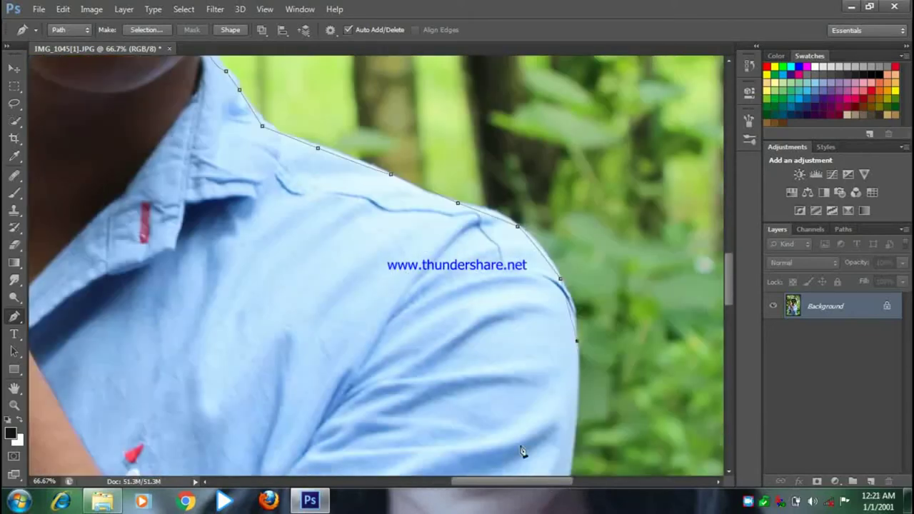
pyautogui.scroll(-3, 575, 397)
pyautogui.click(571, 401)
pyautogui.scroll(-6, 547, 408)
pyautogui.click(499, 403)
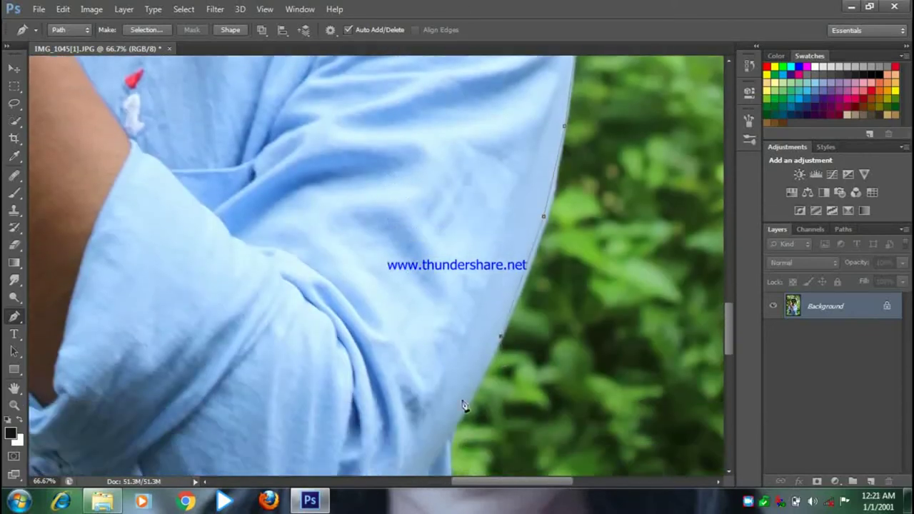
pyautogui.click(448, 392)
# Step: Finish the path down the sleeve edge to the image's bottom edge
pyautogui.scroll(-3, 450, 414)
pyautogui.click(455, 418)
pyautogui.scroll(-3, 455, 418)
pyautogui.click(465, 445)
pyautogui.scroll(-5, 465, 445)
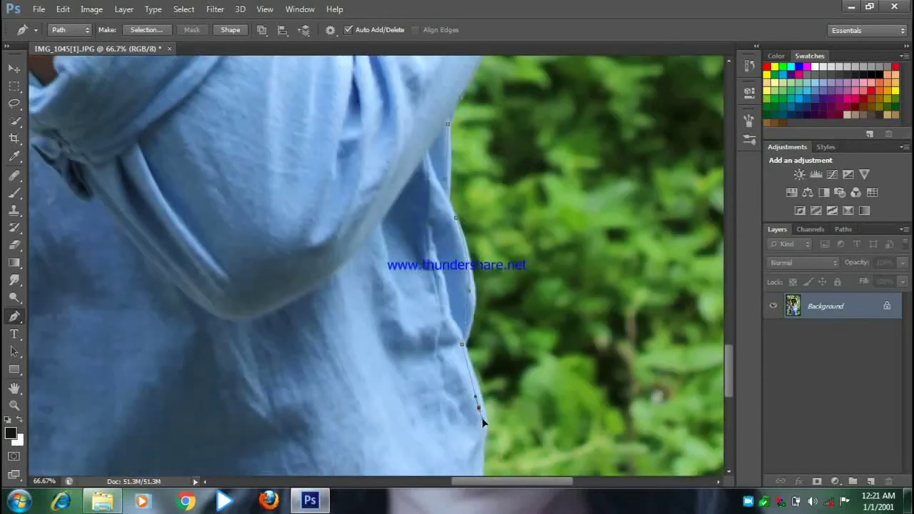
pyautogui.scroll(-5, 479, 418)
pyautogui.click(491, 373)
pyautogui.moveTo(492, 479); pyautogui.dragTo(354, 480)
pyautogui.click(503, 371)
# Step: Fit the image on screen and turn the traced path into a selection with Feather 0
pyautogui.press('z')
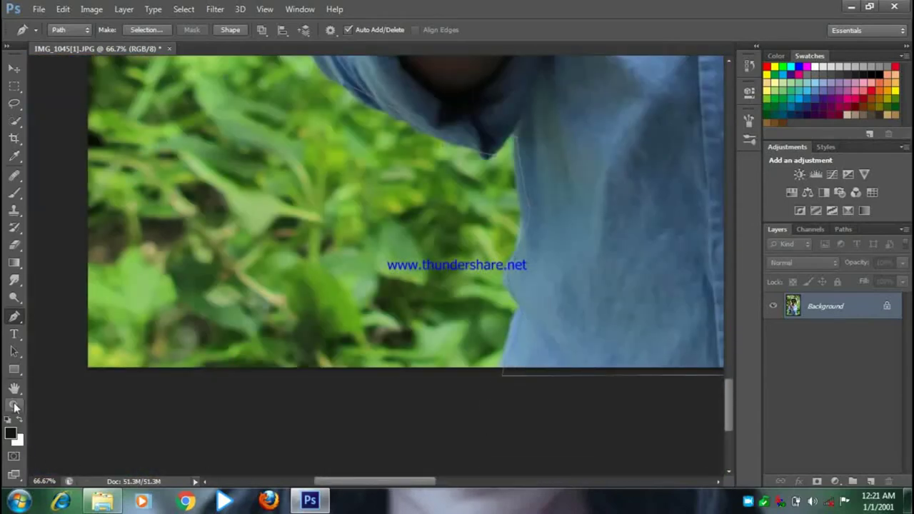
pyautogui.hotkey('ctrl', '0')
pyautogui.rightClick(754, 500)
pyautogui.click(14, 317)
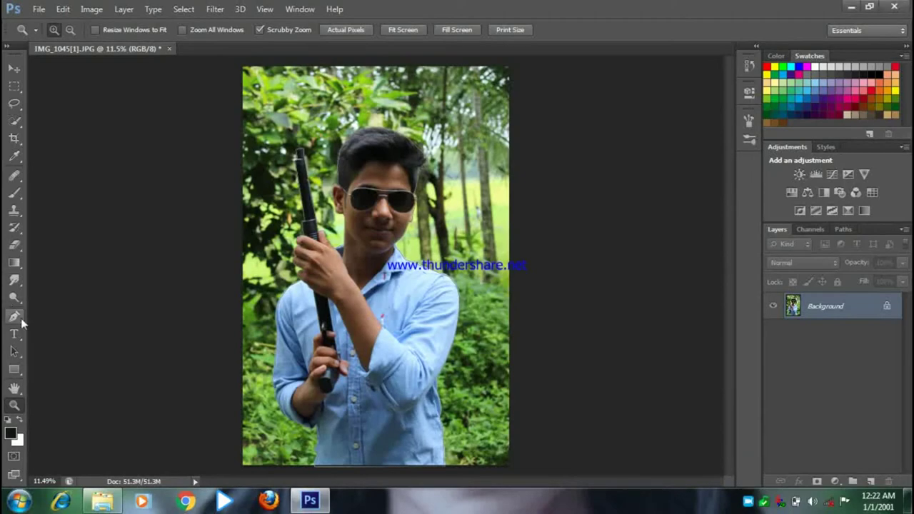
pyautogui.rightClick(384, 340)
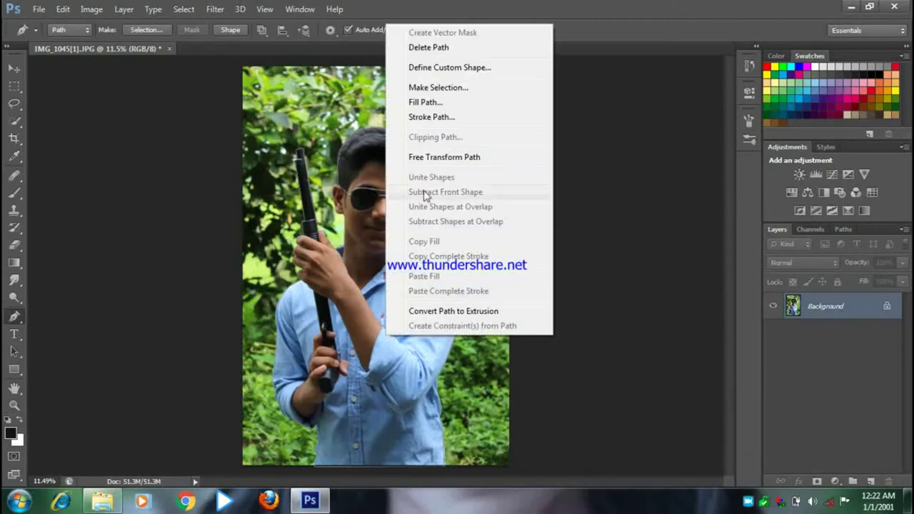
pyautogui.click(455, 87)
pyautogui.click(526, 142)
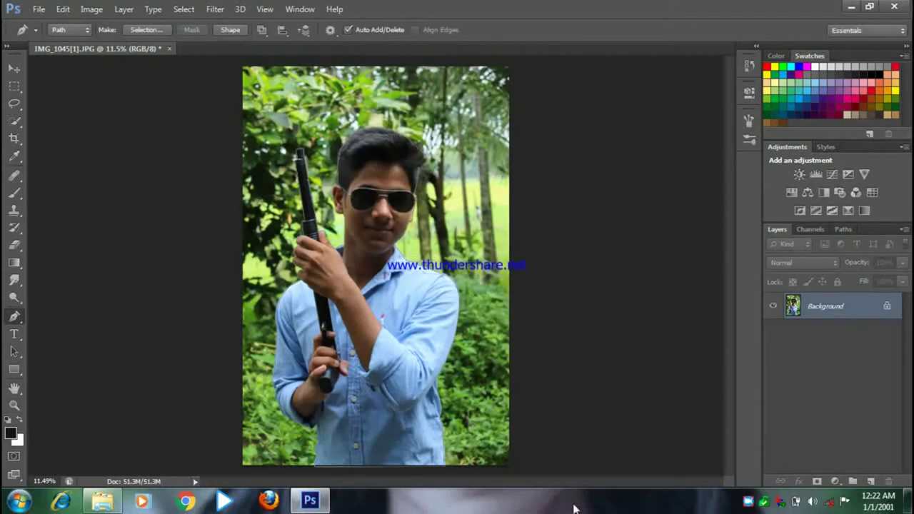
# Step: Add a layer mask to Layer 0 from the selection, hiding the background
pyautogui.rightClick(749, 503)
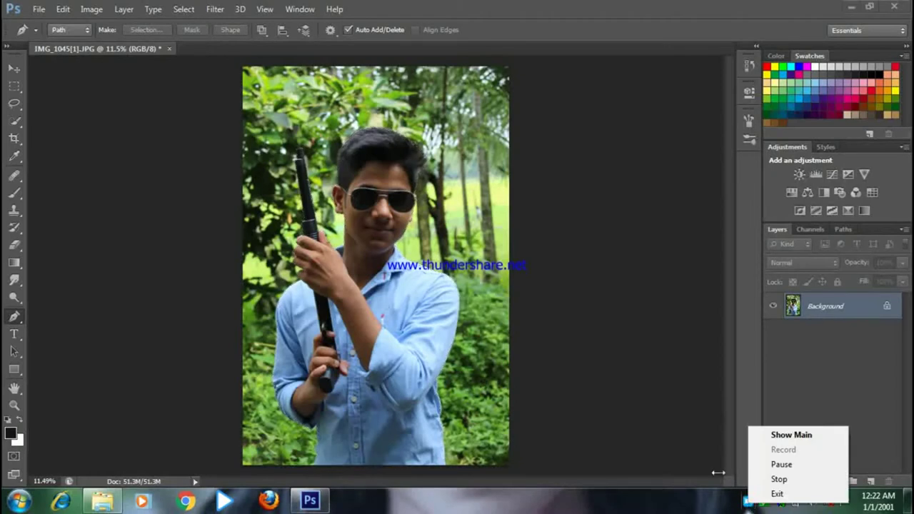
pyautogui.press('Escape')
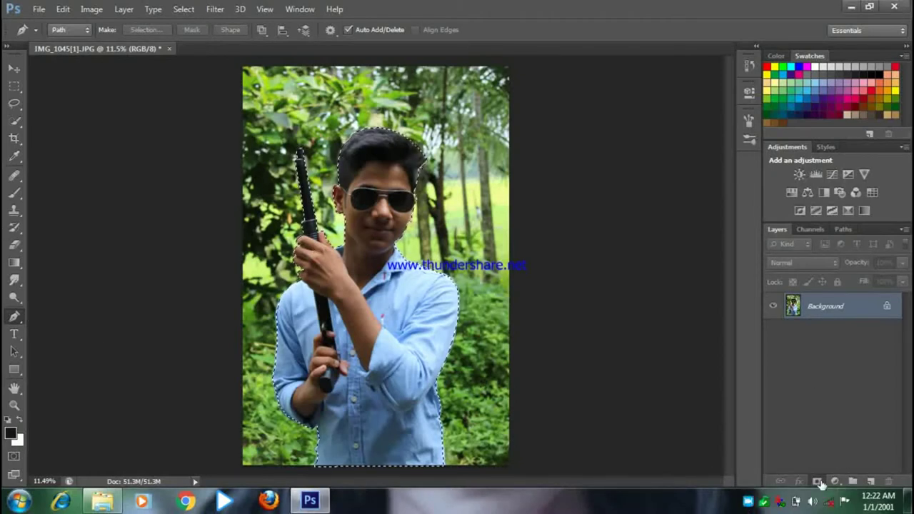
pyautogui.click(818, 481)
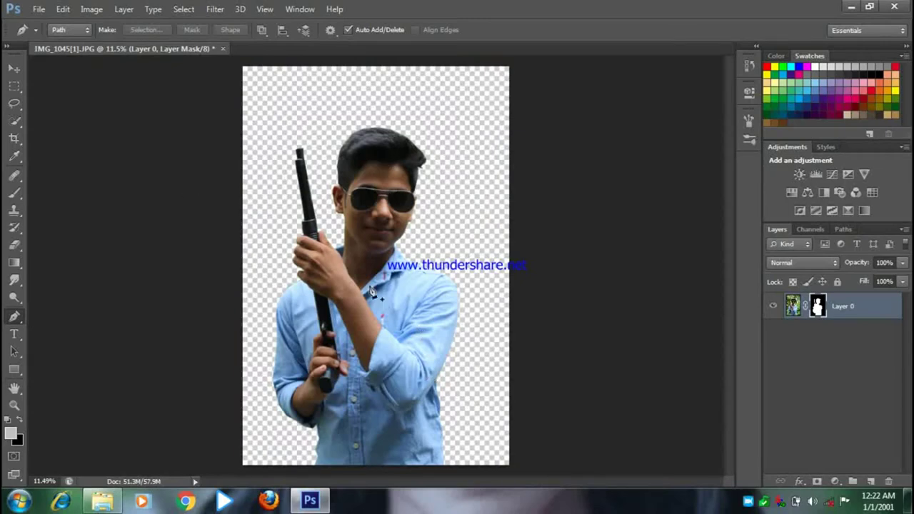
pyautogui.click(63, 9)
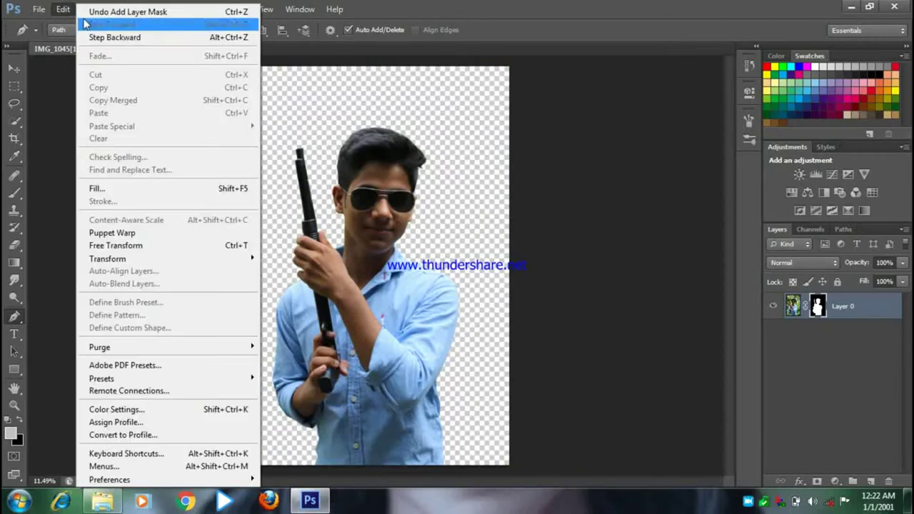
# Step: Place the 0-56 battlefield image from Local Disk (D:) > Download into the document
pyautogui.click(93, 230)
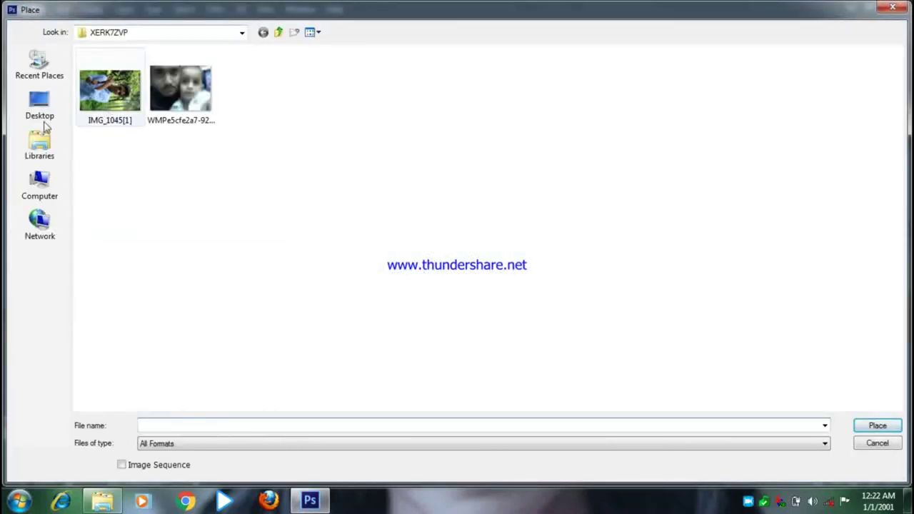
pyautogui.click(40, 184)
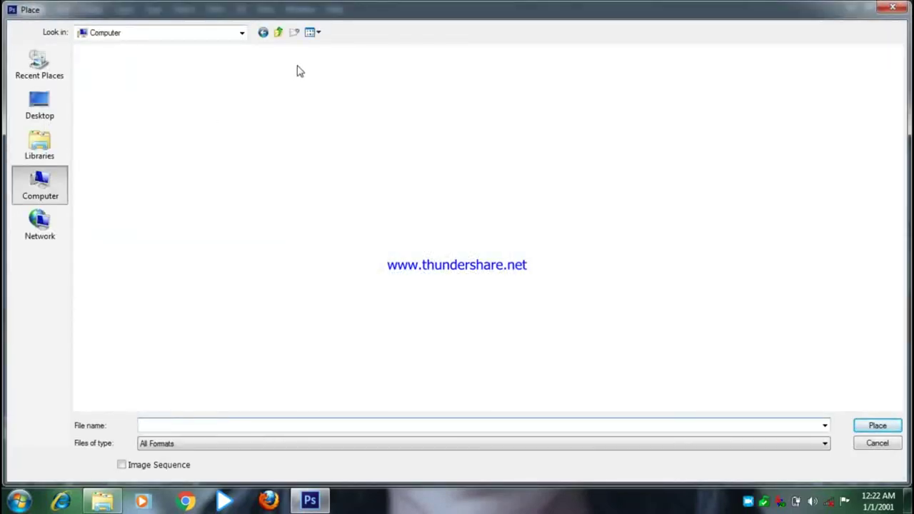
pyautogui.click(40, 184)
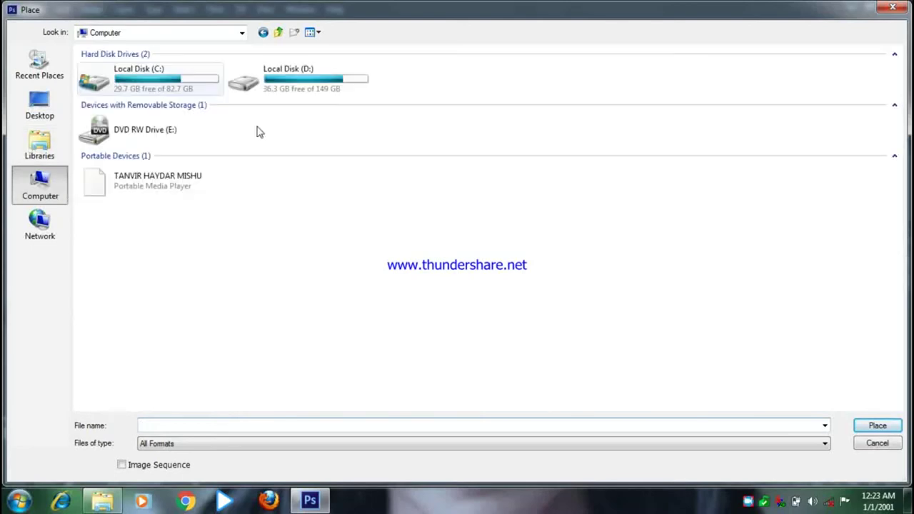
pyautogui.doubleClick(298, 89)
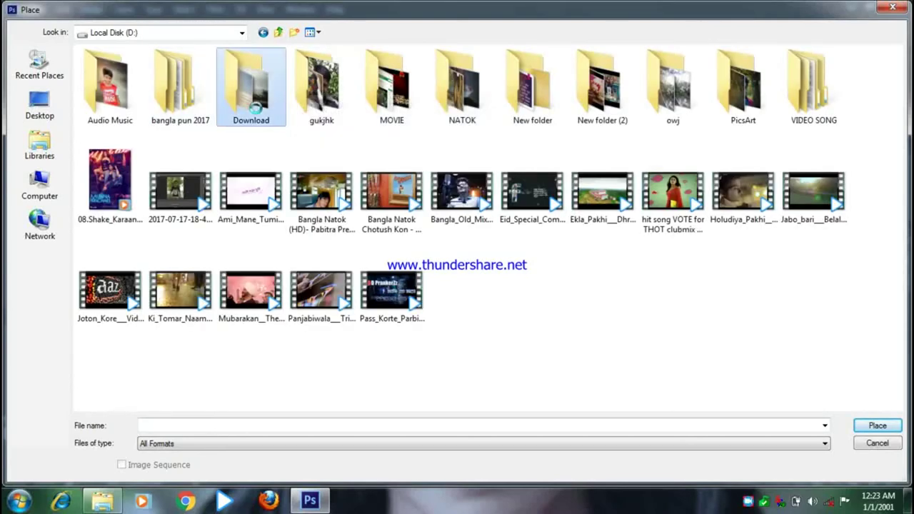
pyautogui.doubleClick(257, 114)
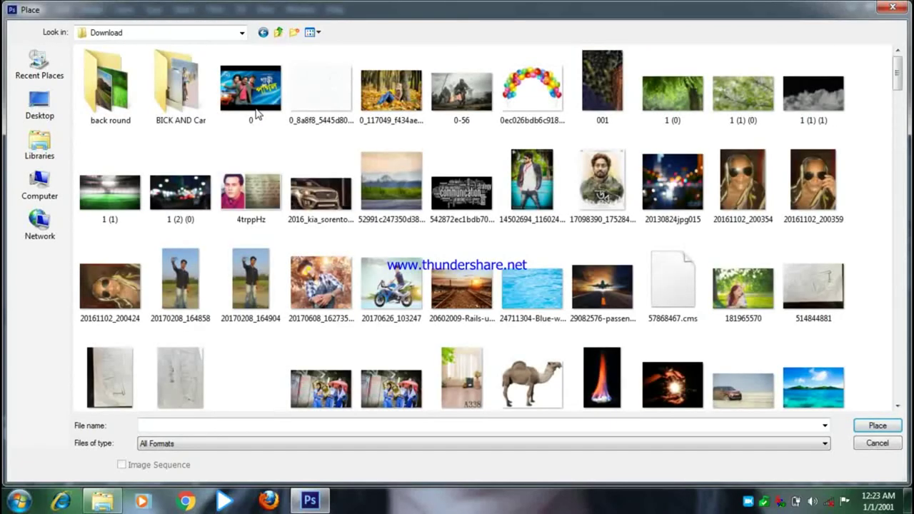
pyautogui.click(683, 109)
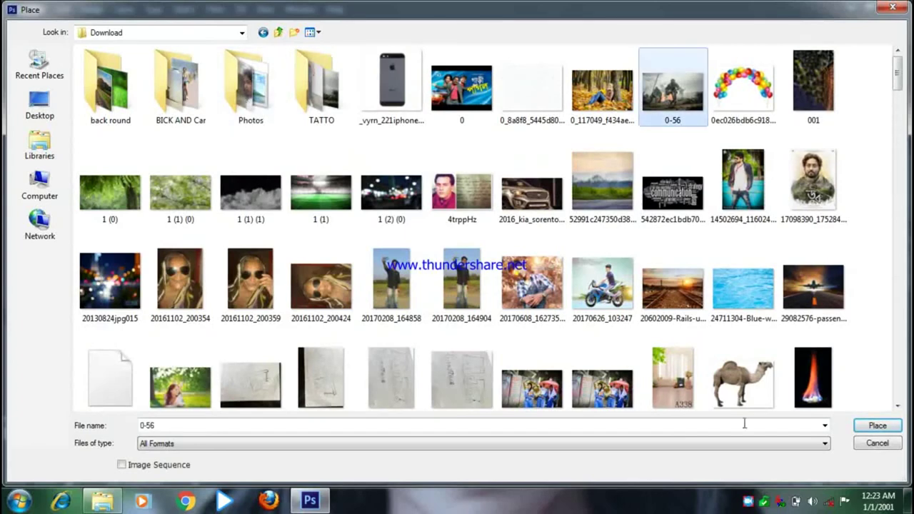
pyautogui.click(875, 426)
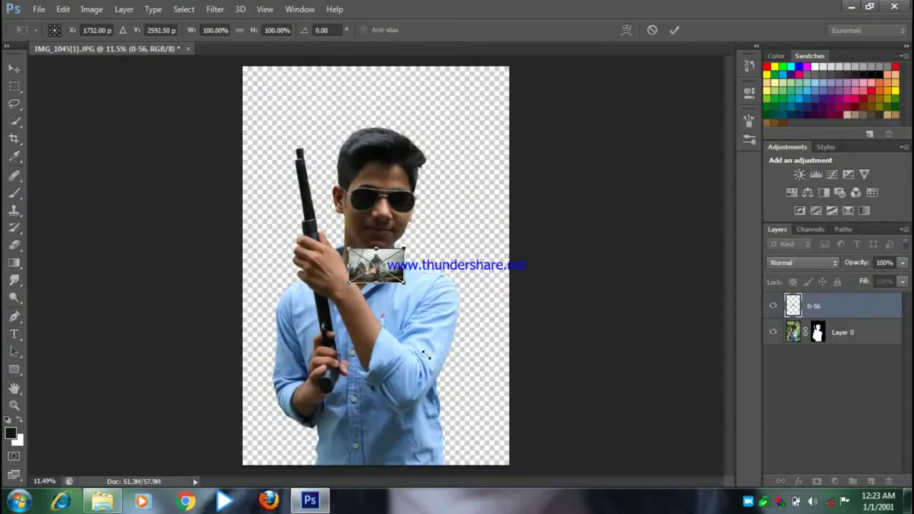
# Step: Stretch the 0-56 image over the whole canvas, commit it, and move Layer 0 above it
pyautogui.moveTo(425, 355); pyautogui.dragTo(508, 459)
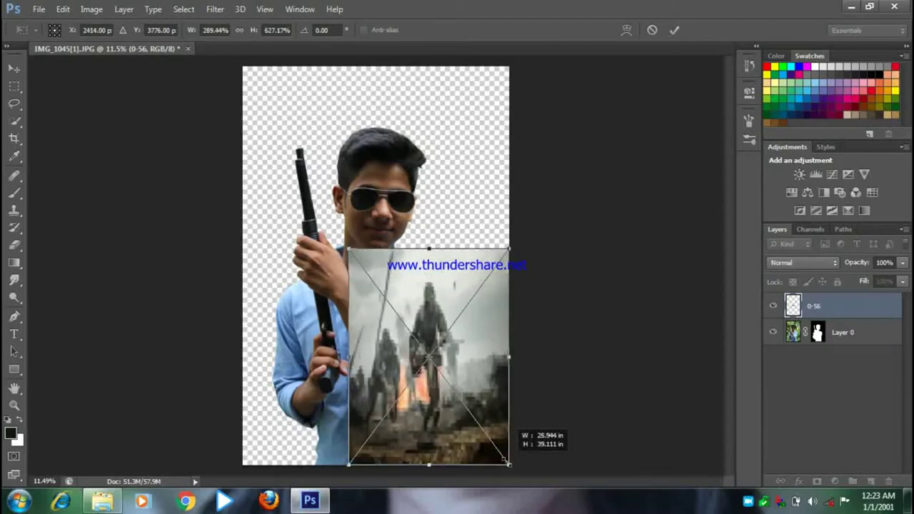
pyautogui.moveTo(348, 249)
pyautogui.mouseDown()
pyautogui.moveTo(245, 63)
pyautogui.moveTo(237, 65)
pyautogui.mouseUp()
pyautogui.moveTo(508, 460); pyautogui.dragTo(508, 464)
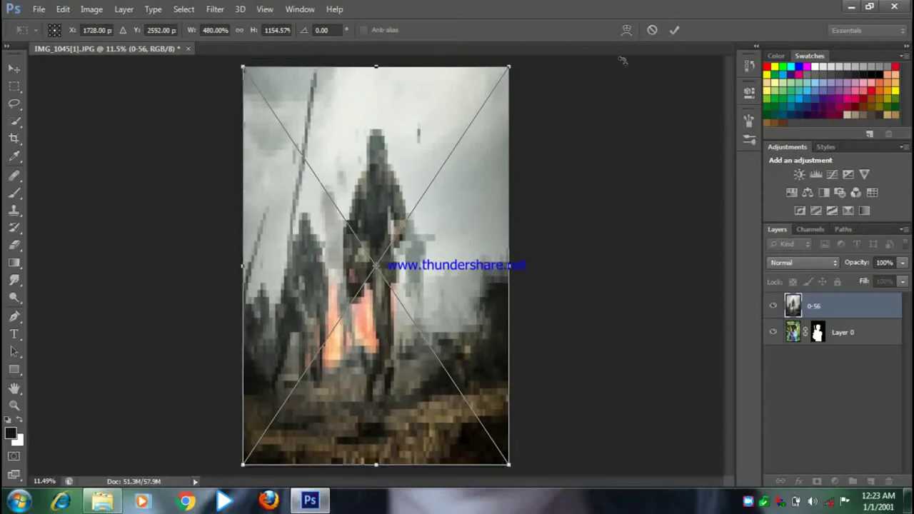
pyautogui.click(672, 32)
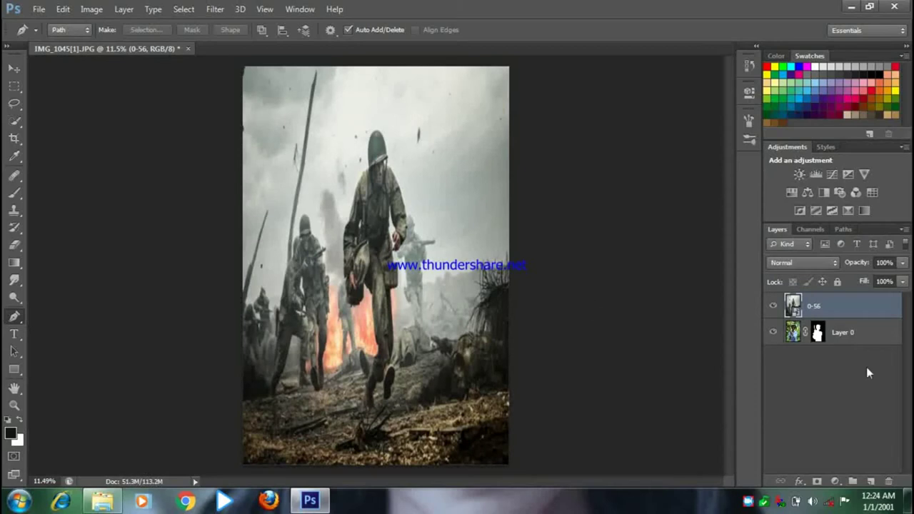
pyautogui.moveTo(849, 332); pyautogui.dragTo(841, 310)
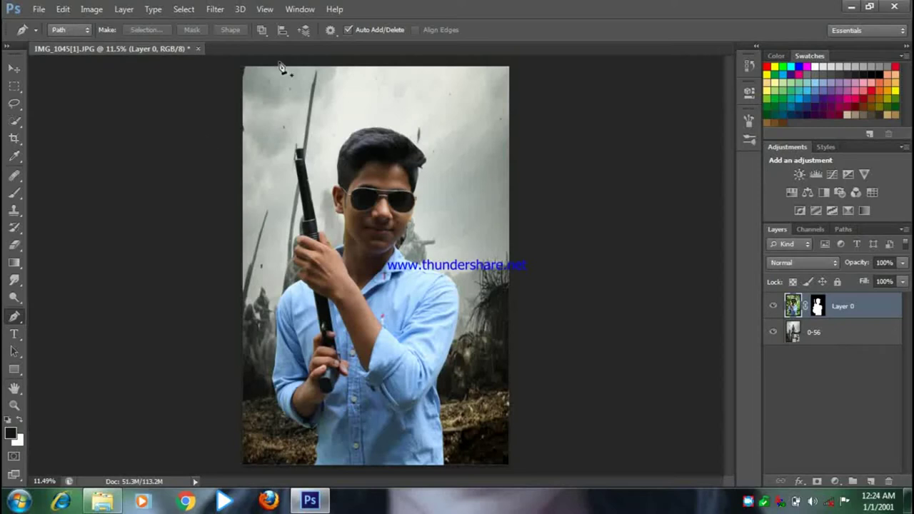
# Step: Select the 0-56 layer, start File > Place and browse to the connected phone
pyautogui.click(841, 334)
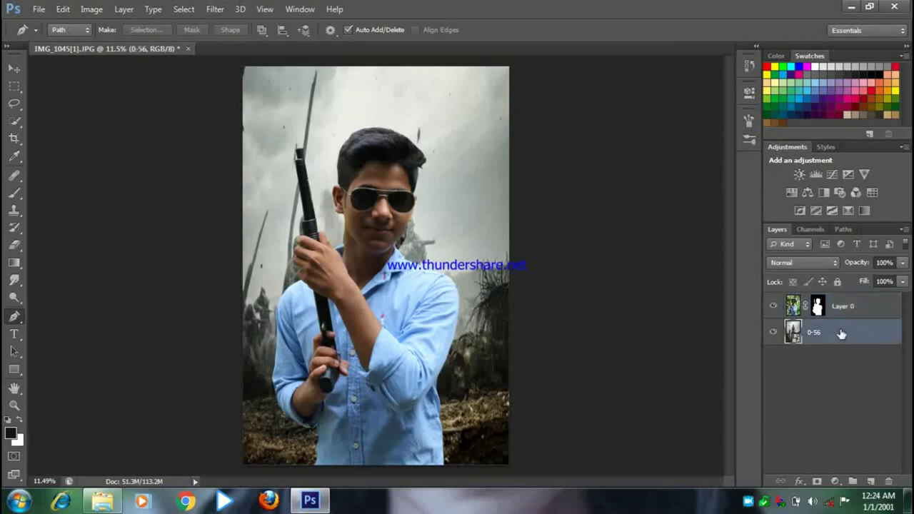
pyautogui.click(39, 8)
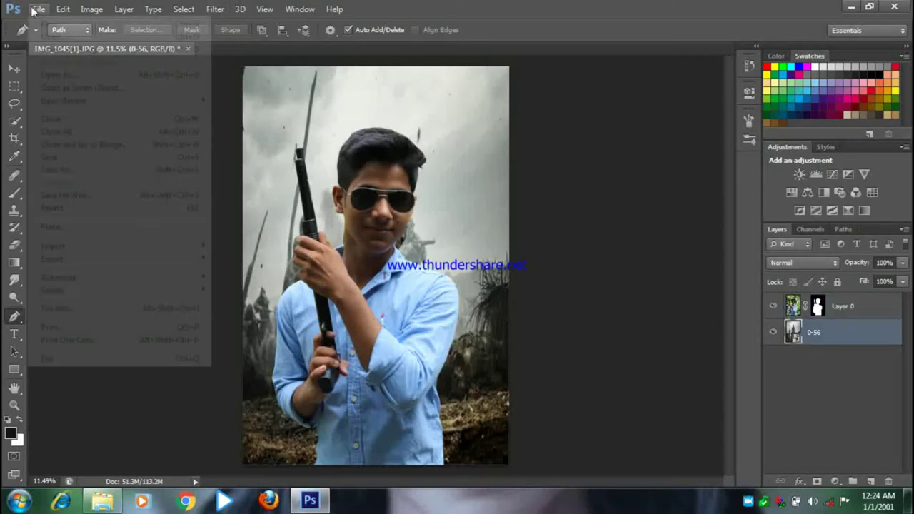
pyautogui.click(89, 227)
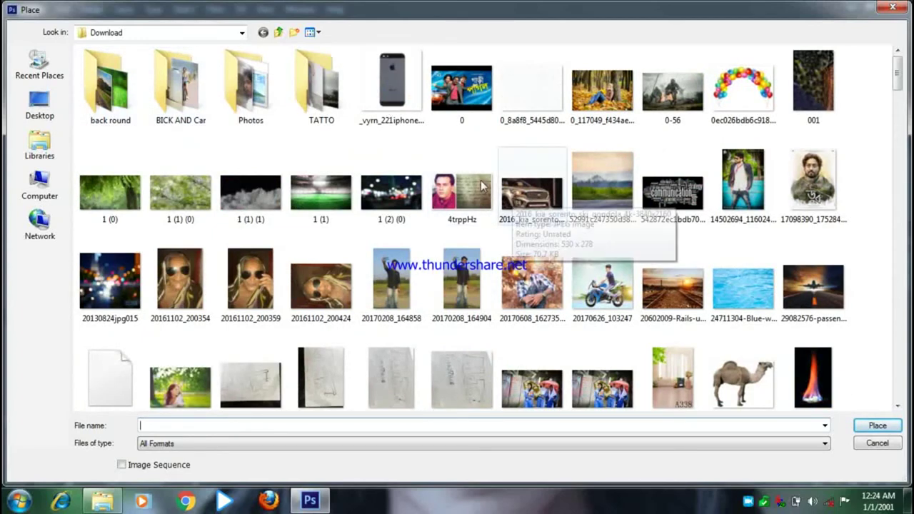
pyautogui.click(277, 33)
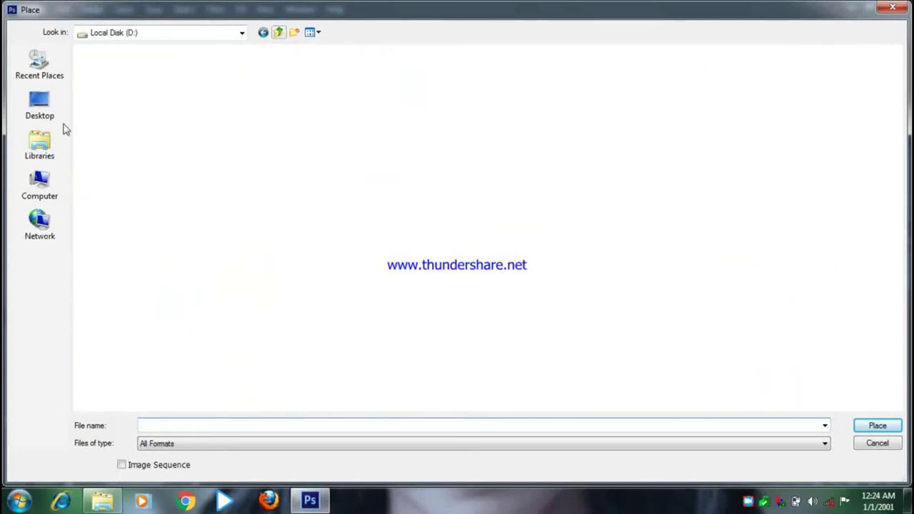
pyautogui.click(42, 185)
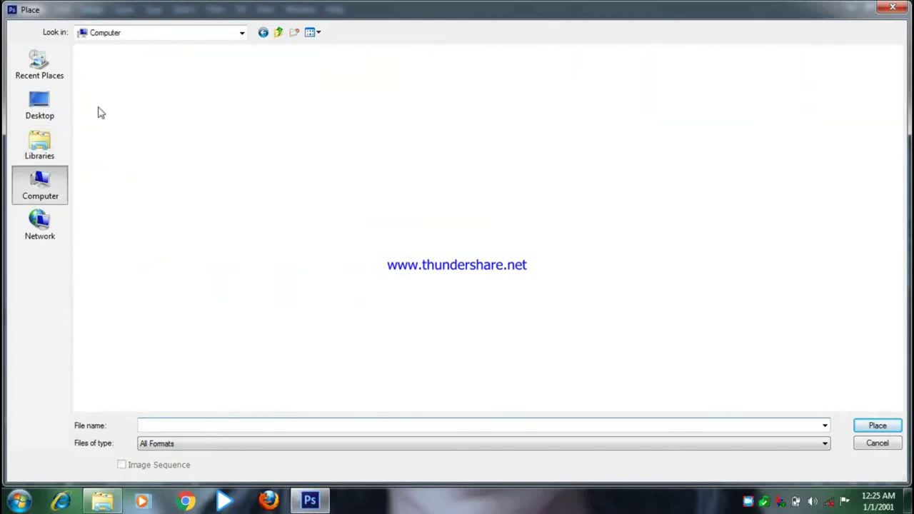
pyautogui.doubleClick(170, 183)
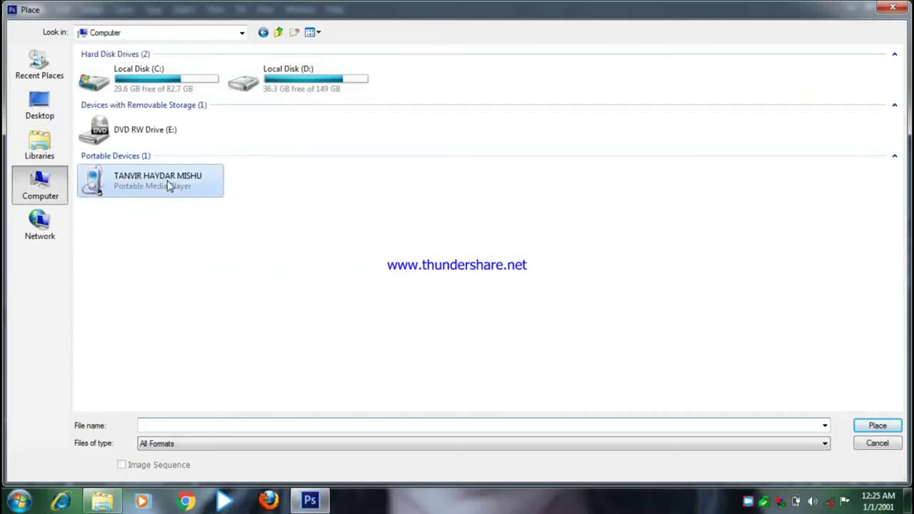
# Step: Place 2-2-army-helicopter-png-file-thumb from the phone's Download folder
pyautogui.doubleClick(245, 79)
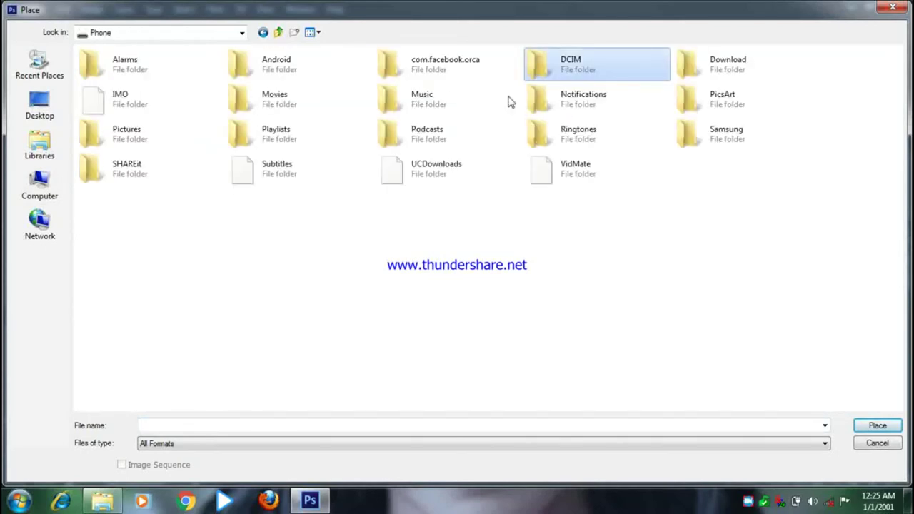
pyautogui.doubleClick(614, 83)
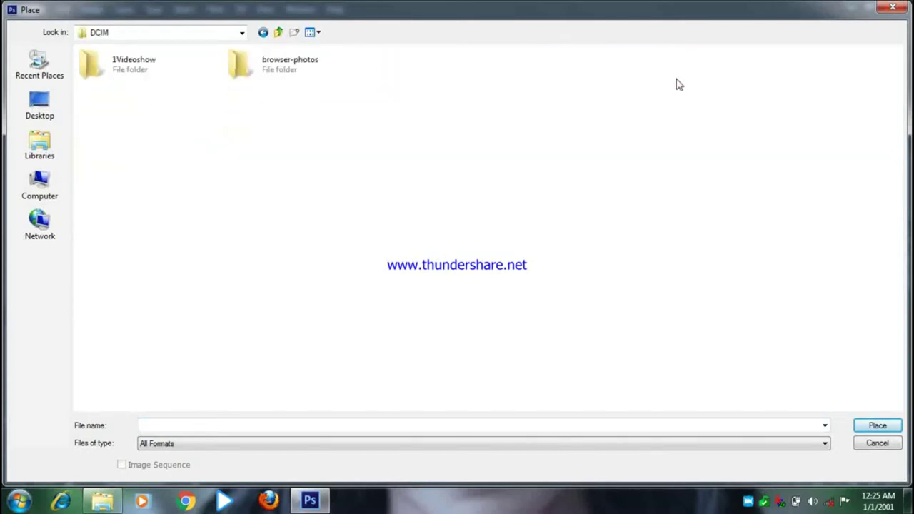
pyautogui.click(263, 34)
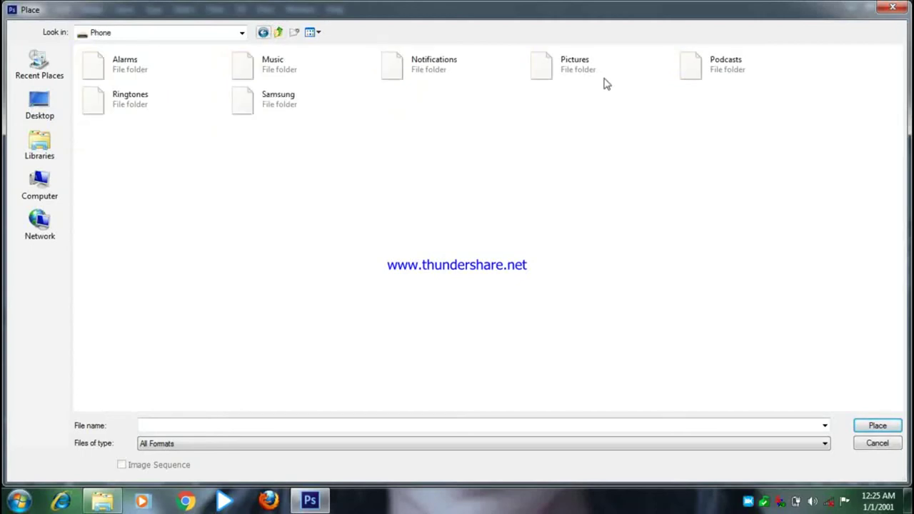
pyautogui.doubleClick(458, 105)
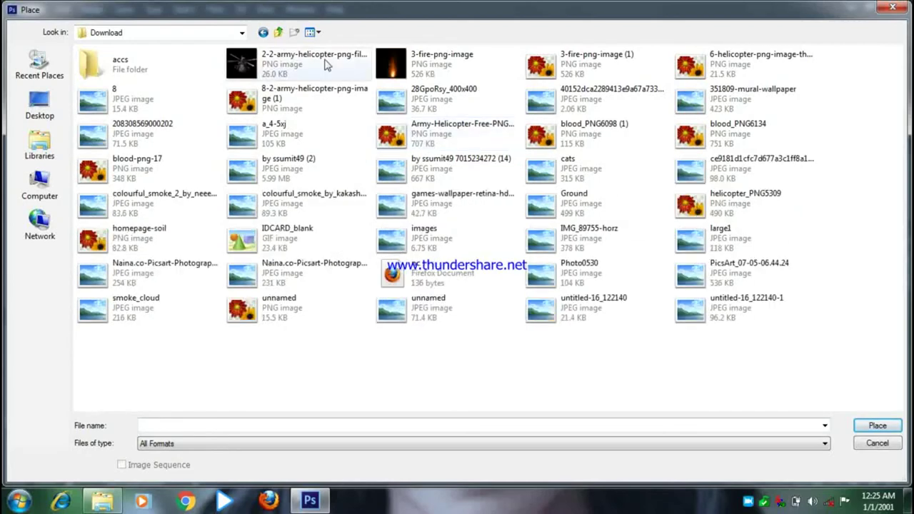
pyautogui.click(300, 64)
pyautogui.click(875, 426)
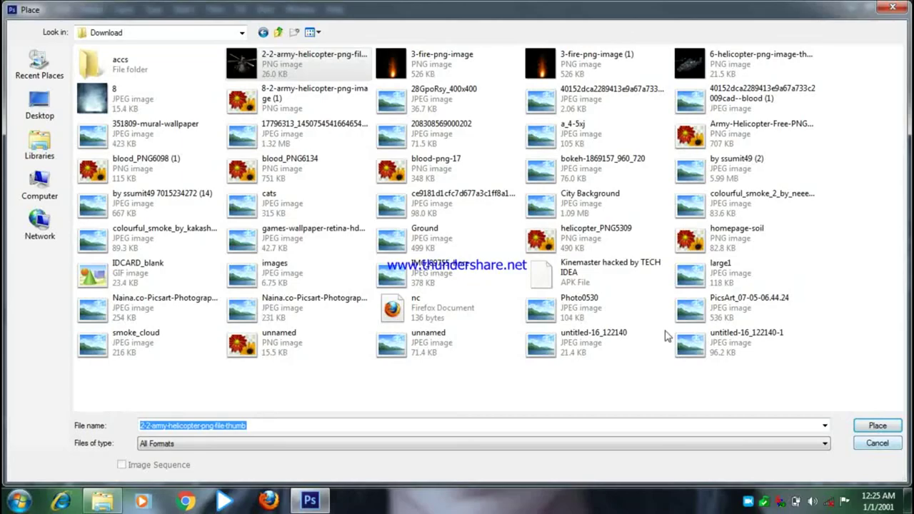
pyautogui.click(885, 427)
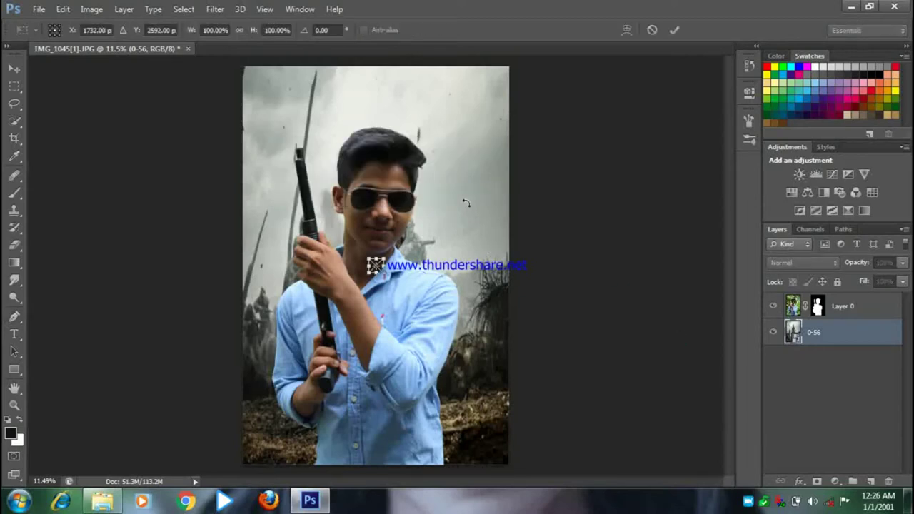
# Step: Enlarge the helicopter, move it into the upper-right sky, and commit the transform
pyautogui.moveTo(383, 274); pyautogui.dragTo(417, 320)
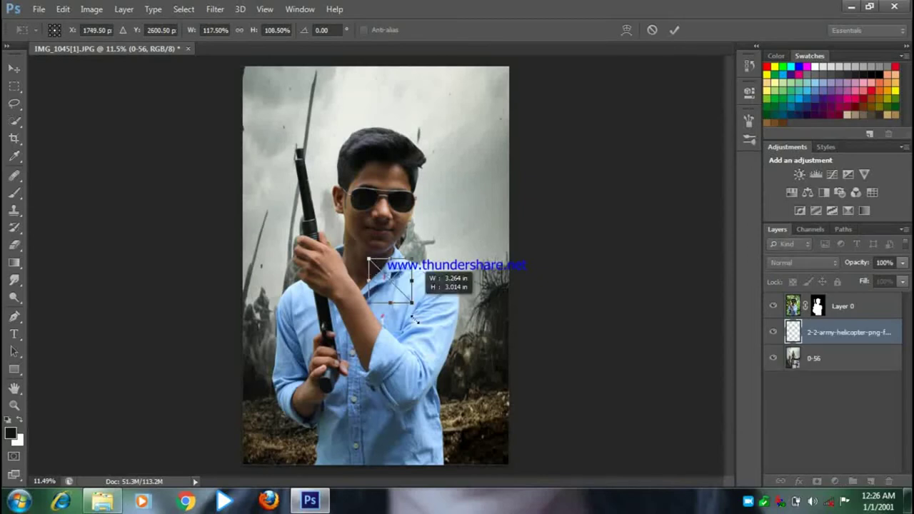
pyautogui.moveTo(391, 285)
pyautogui.mouseDown()
pyautogui.moveTo(447, 153)
pyautogui.moveTo(492, 153)
pyautogui.moveTo(467, 114)
pyautogui.mouseUp()
pyautogui.press('p')
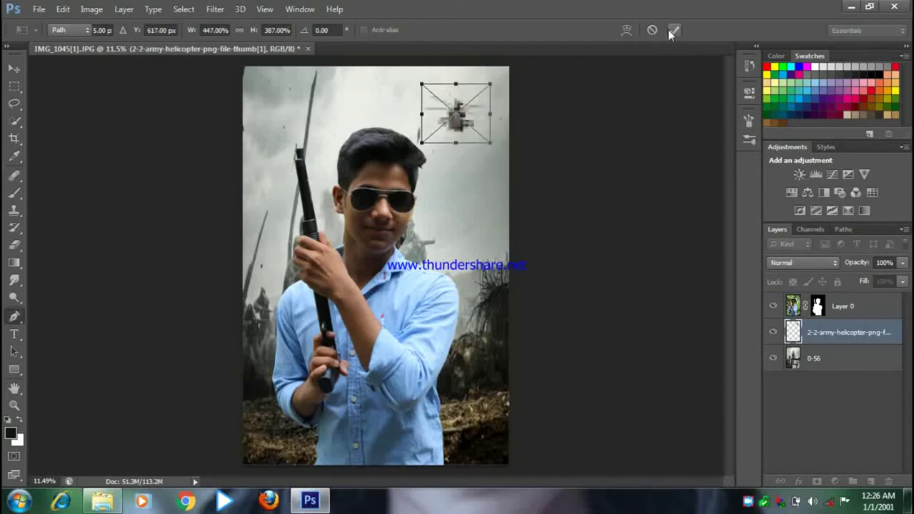
pyautogui.click(671, 30)
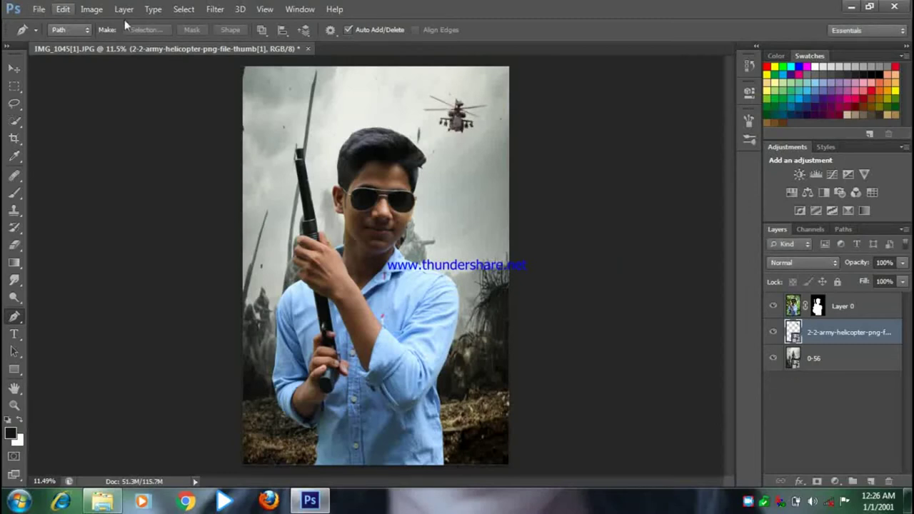
pyautogui.hotkey('alt', '[')
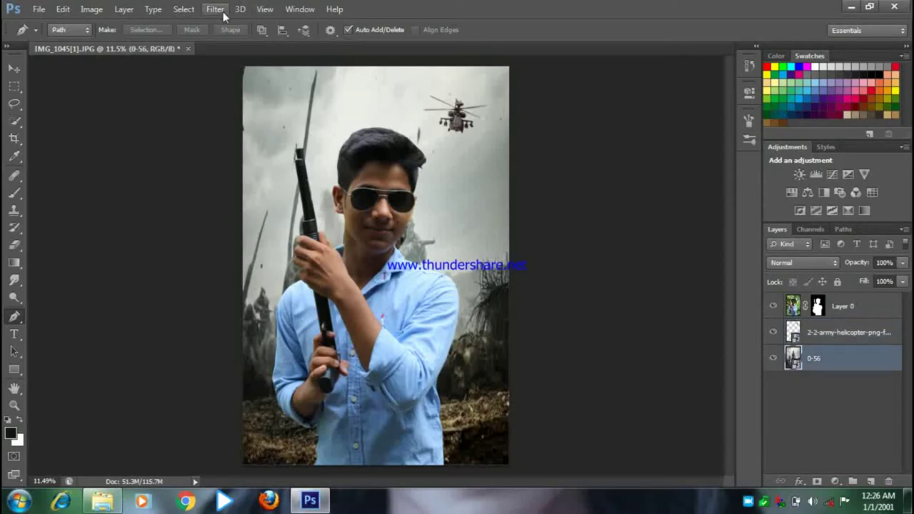
# Step: Apply a Gaussian Blur of about 1.5 px radius to the 0-56 battlefield layer
pyautogui.click(215, 8)
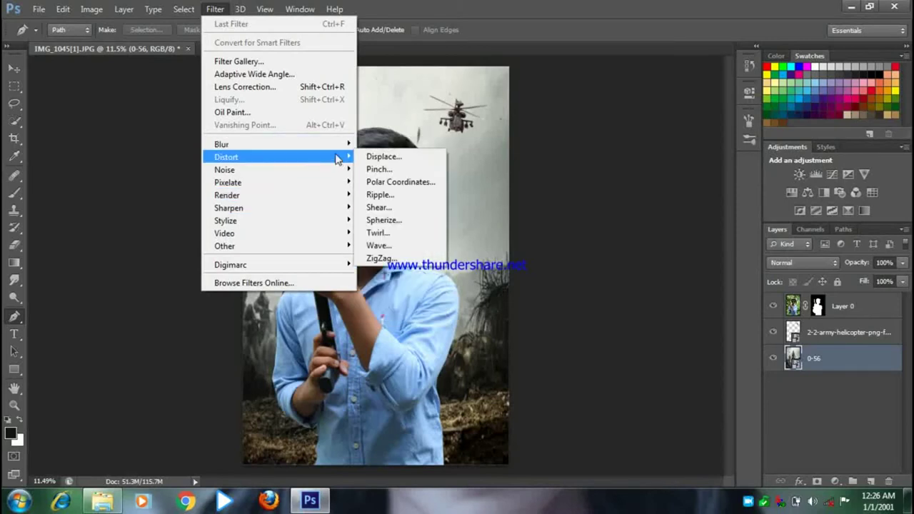
pyautogui.moveTo(221, 144)
pyautogui.click(391, 240)
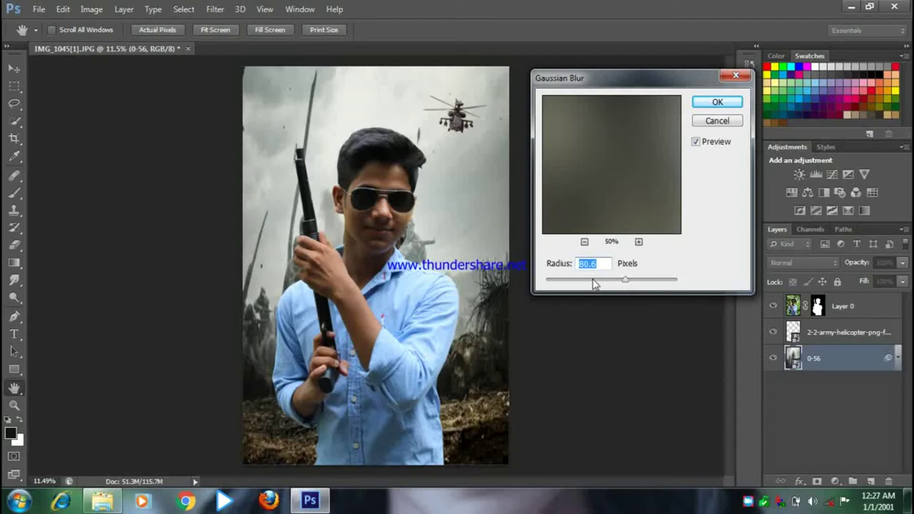
pyautogui.write('0.8')
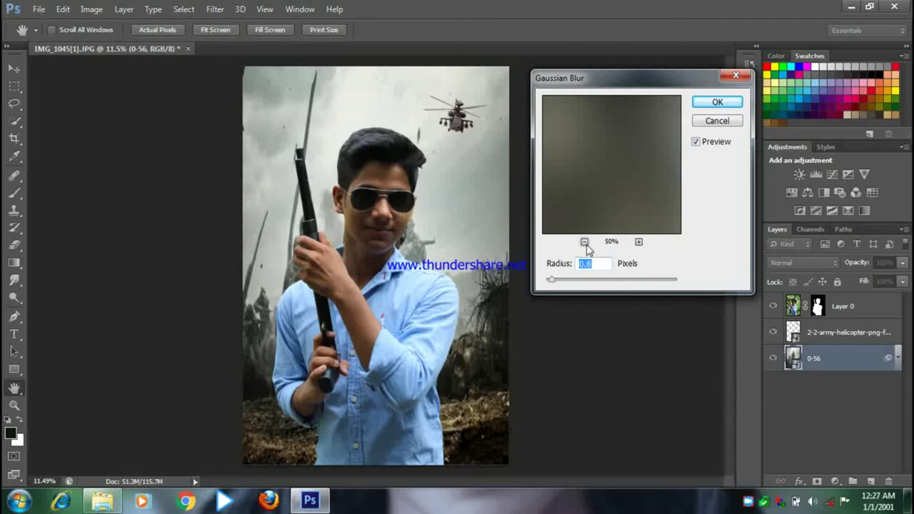
pyautogui.write('8.2')
pyautogui.click(584, 242)
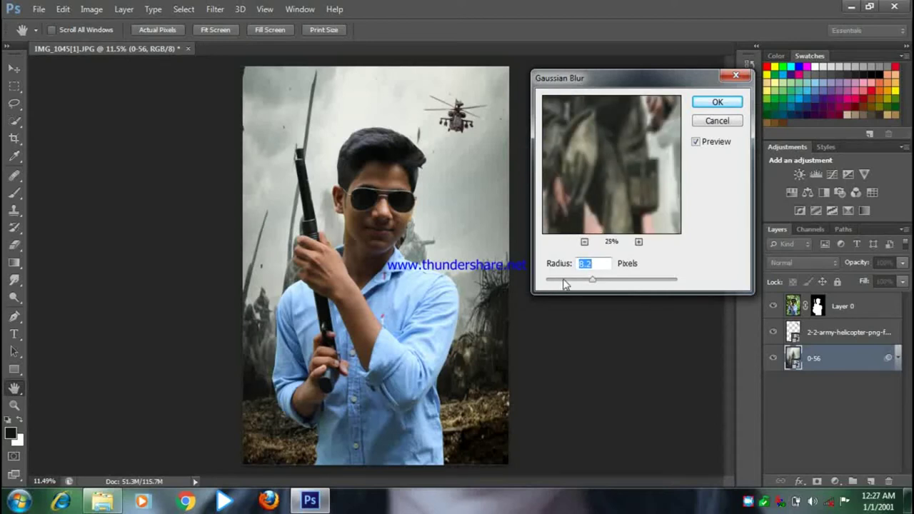
pyautogui.click(584, 242)
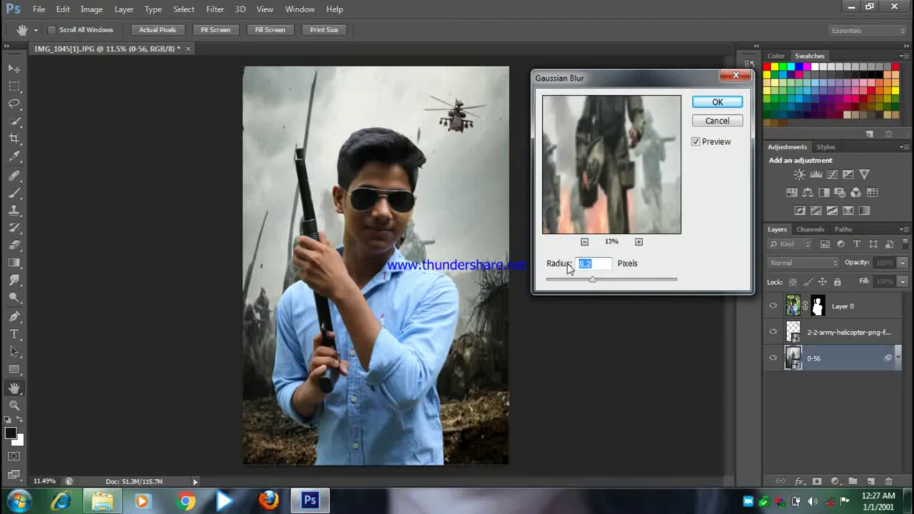
pyautogui.click(584, 241)
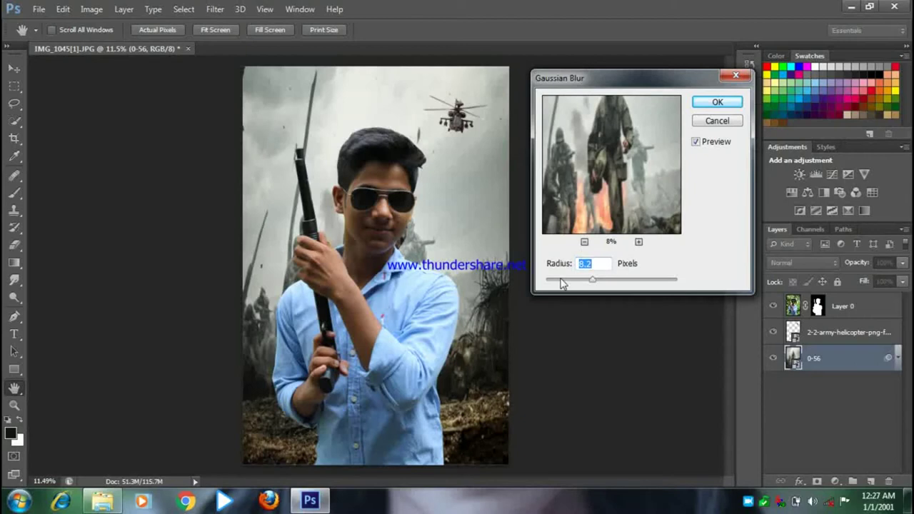
pyautogui.moveTo(566, 283); pyautogui.dragTo(562, 283)
pyautogui.moveTo(552, 281); pyautogui.dragTo(555, 283)
pyautogui.press('Return')
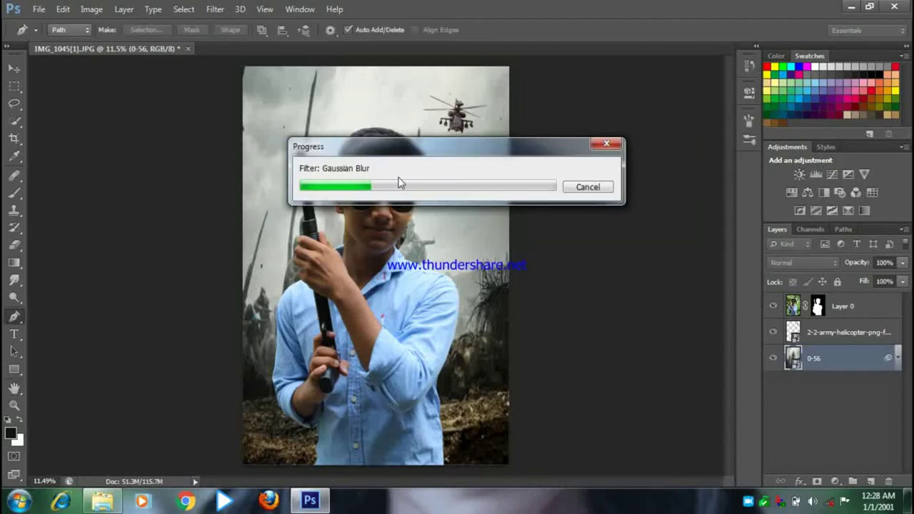
pyautogui.moveTo(427, 151)
pyautogui.mouseDown()
pyautogui.moveTo(536, 106)
pyautogui.moveTo(499, 214)
pyautogui.mouseUp()
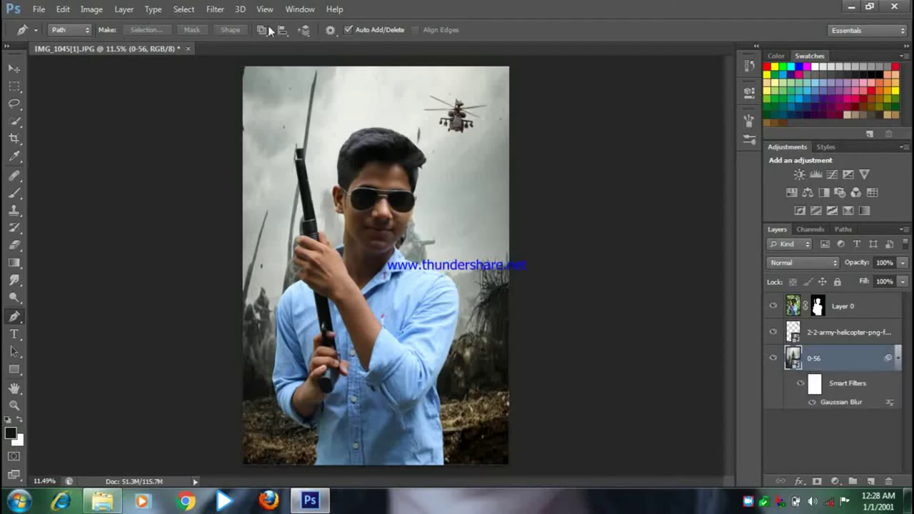
# Step: Start File > Place and browse to the phone's Download folder
pyautogui.click(38, 10)
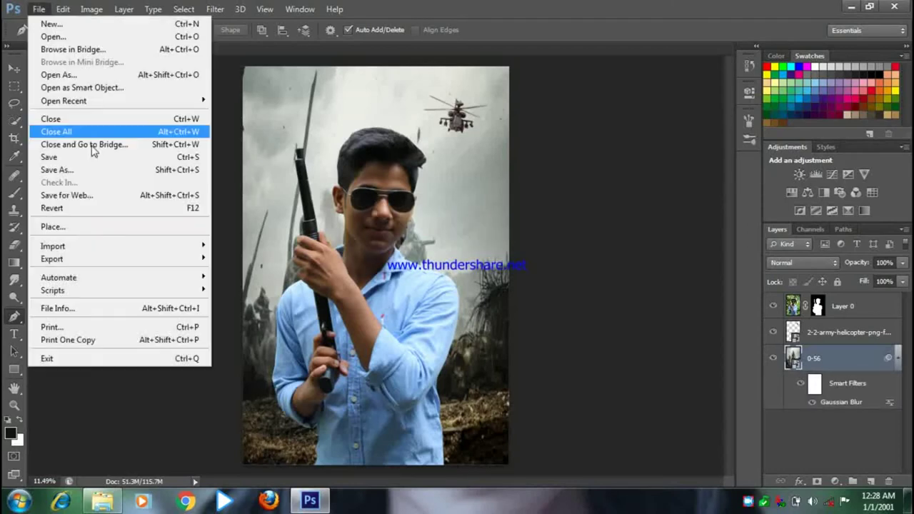
pyautogui.click(90, 227)
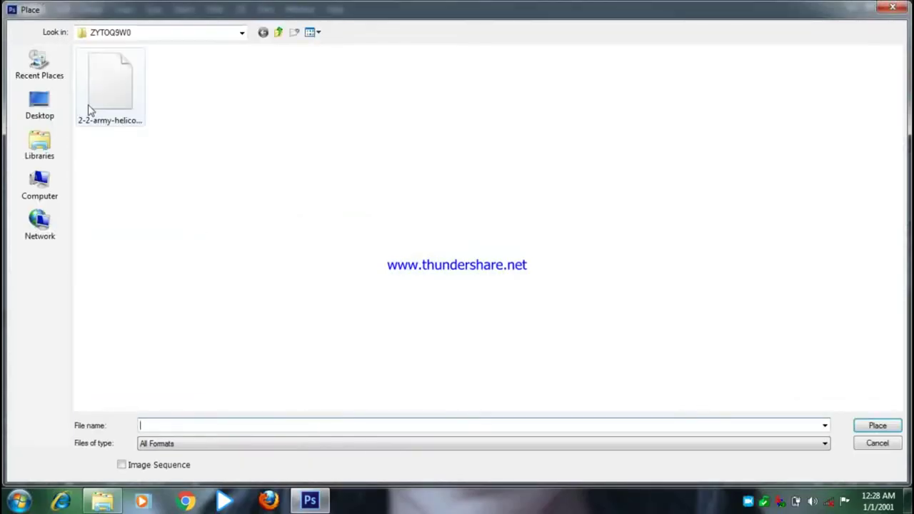
pyautogui.click(277, 33)
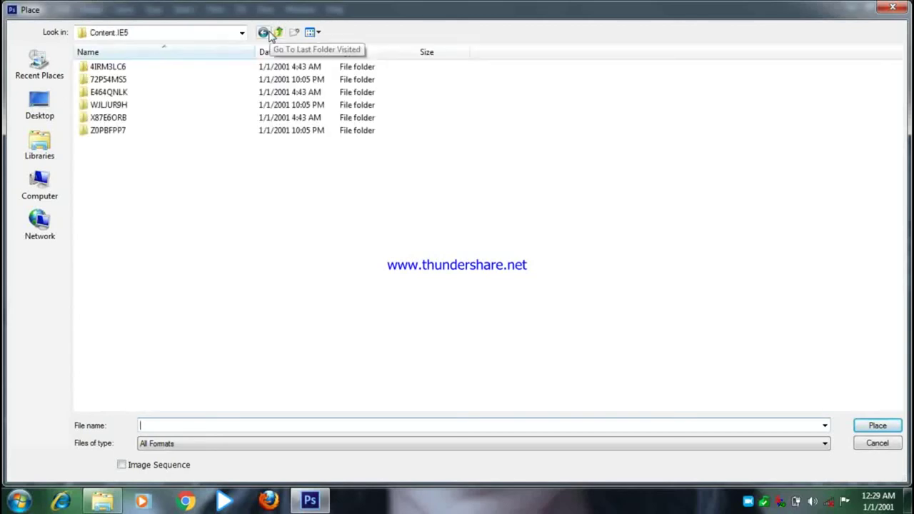
pyautogui.click(52, 180)
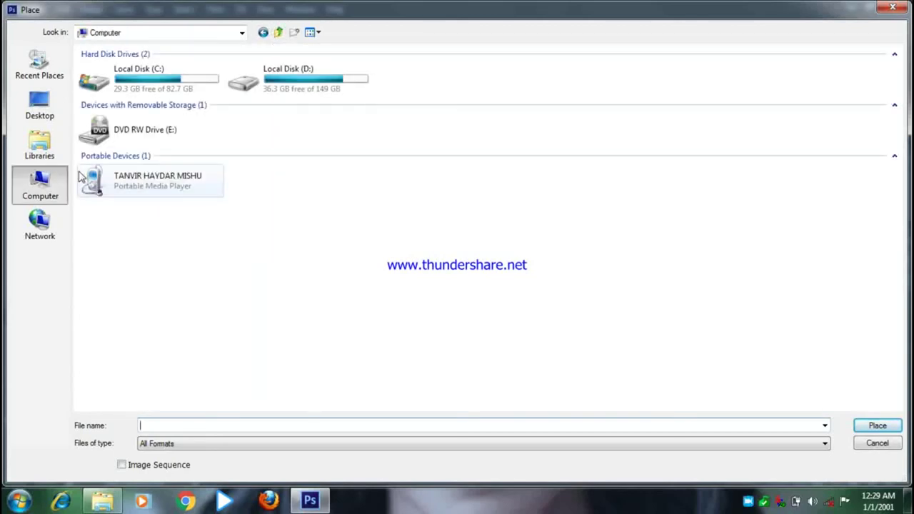
pyautogui.doubleClick(204, 198)
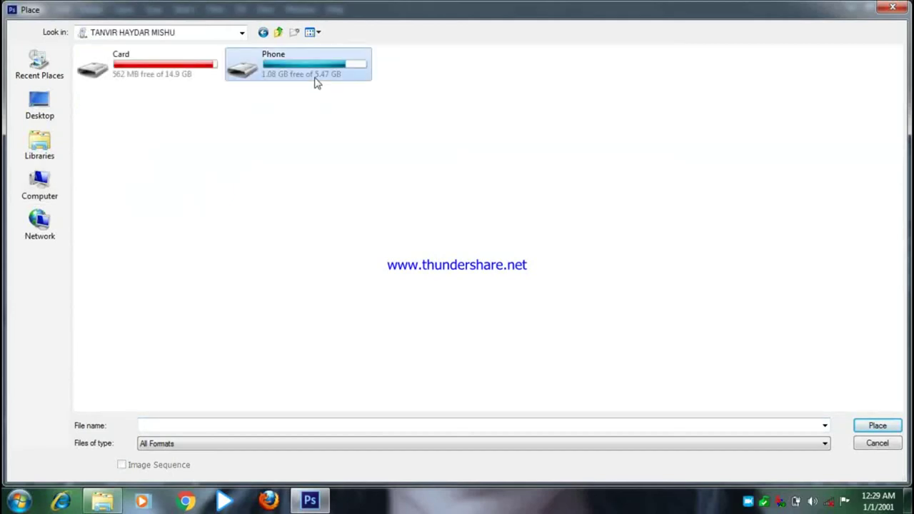
pyautogui.doubleClick(316, 82)
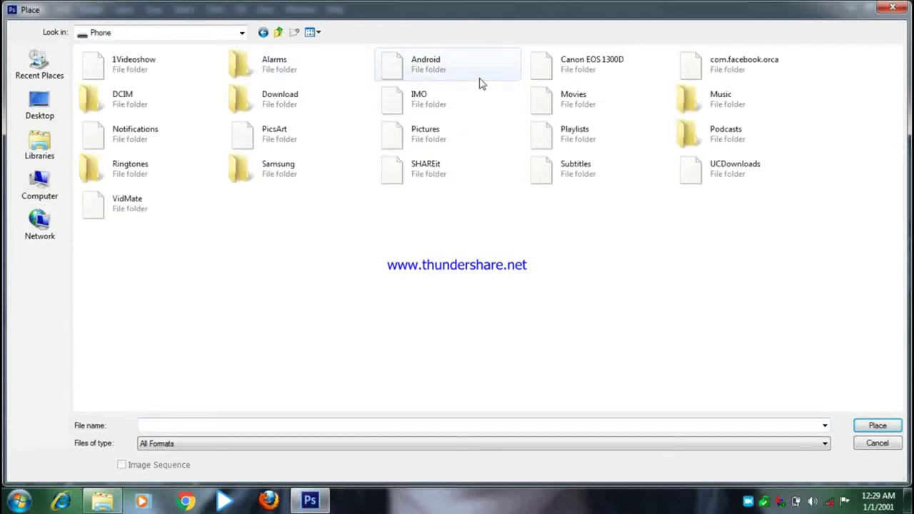
pyautogui.click(430, 101)
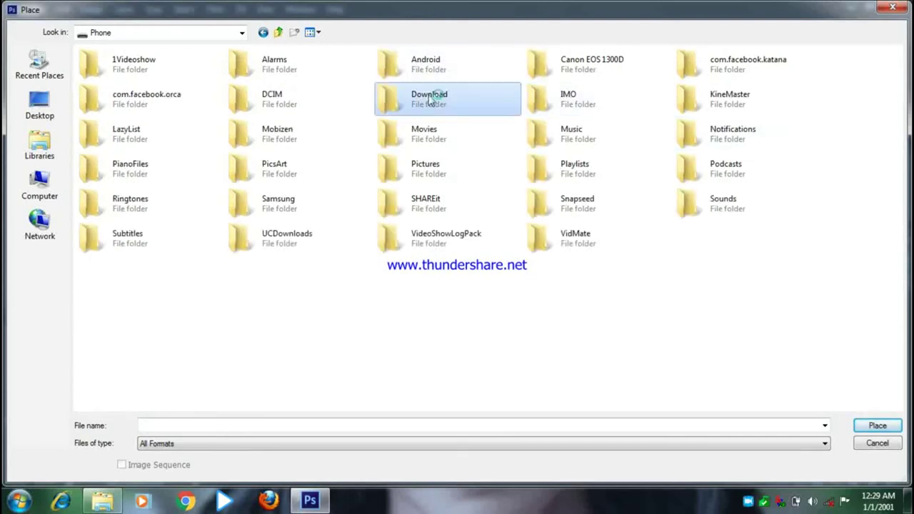
pyautogui.doubleClick(431, 100)
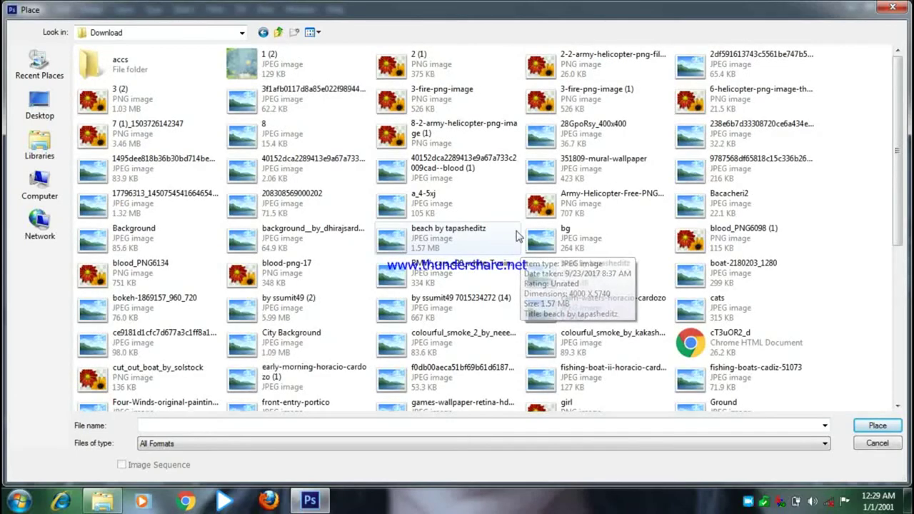
# Step: Select blood-png-17 and place it into the composition
pyautogui.scroll(-3, 518, 236)
pyautogui.scroll(-5, 510, 229)
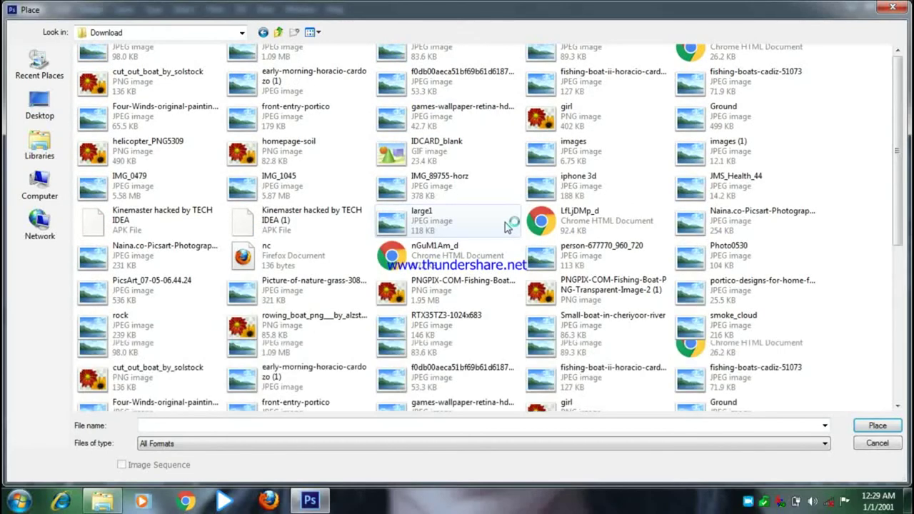
pyautogui.scroll(5, 507, 227)
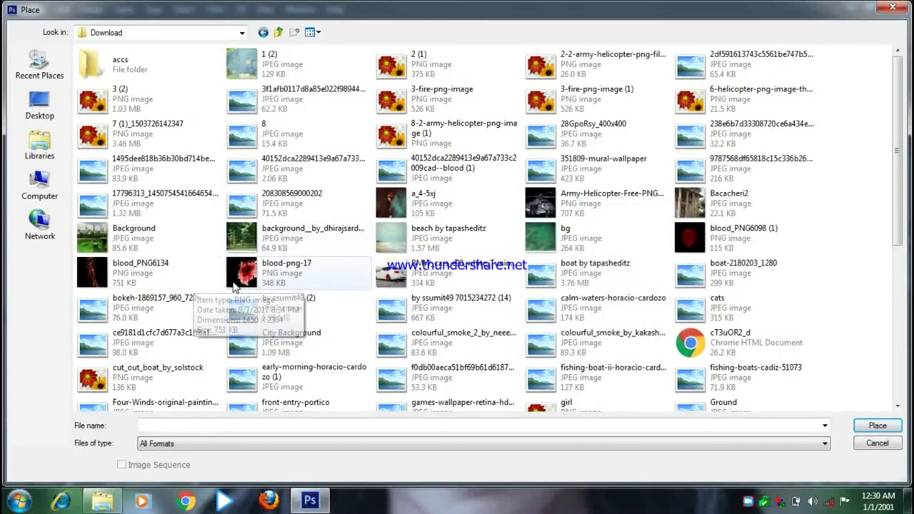
pyautogui.click(279, 274)
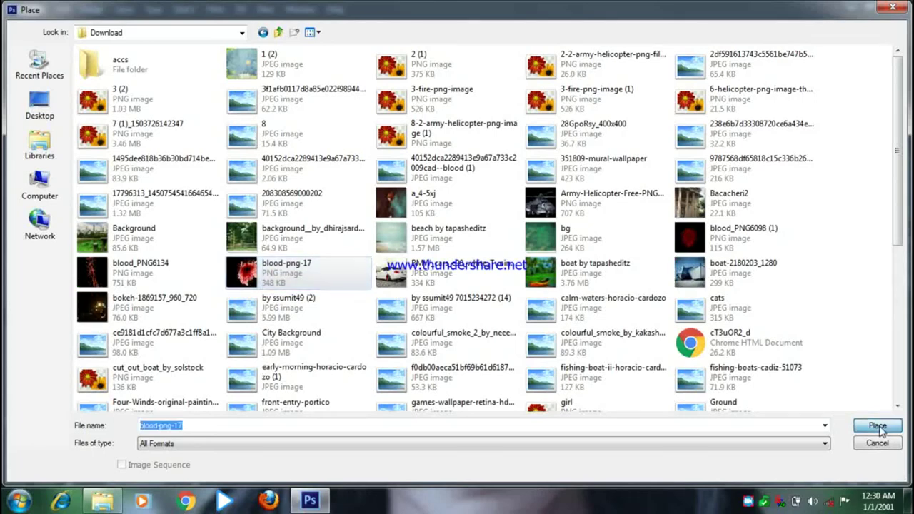
pyautogui.click(878, 426)
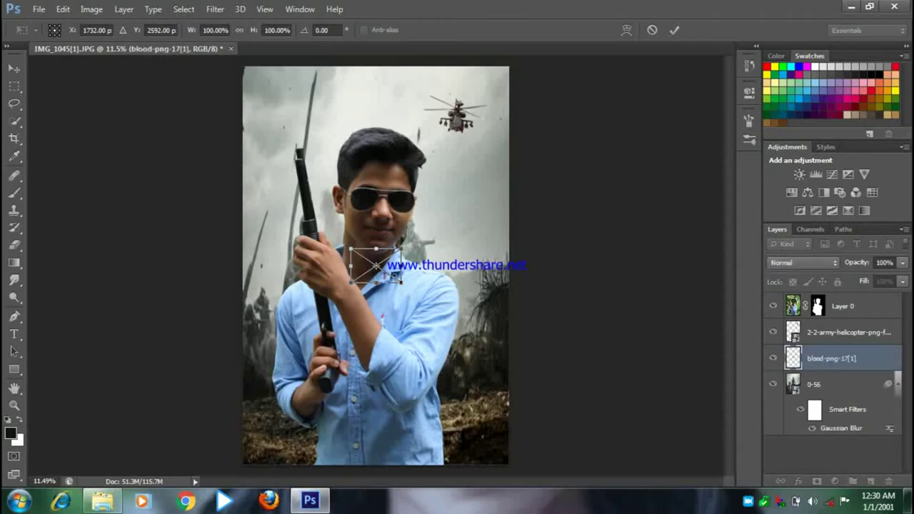
# Step: Move the blood splatter onto the man's shoulder and drag its layer to the top
pyautogui.moveTo(386, 265)
pyautogui.mouseDown()
pyautogui.moveTo(485, 348)
pyautogui.moveTo(488, 312)
pyautogui.moveTo(520, 277)
pyautogui.mouseUp()
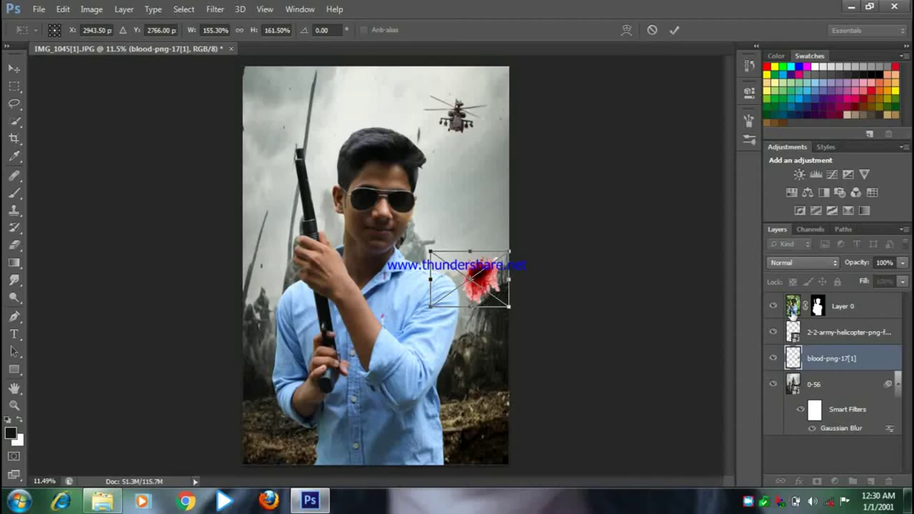
pyautogui.moveTo(487, 287)
pyautogui.mouseDown()
pyautogui.moveTo(441, 305)
pyautogui.moveTo(449, 307)
pyautogui.mouseUp()
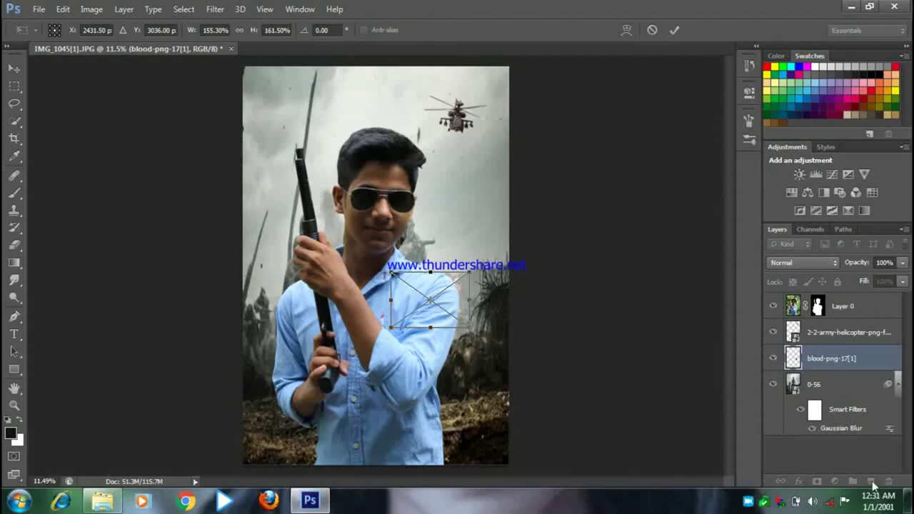
pyautogui.rightClick(752, 502)
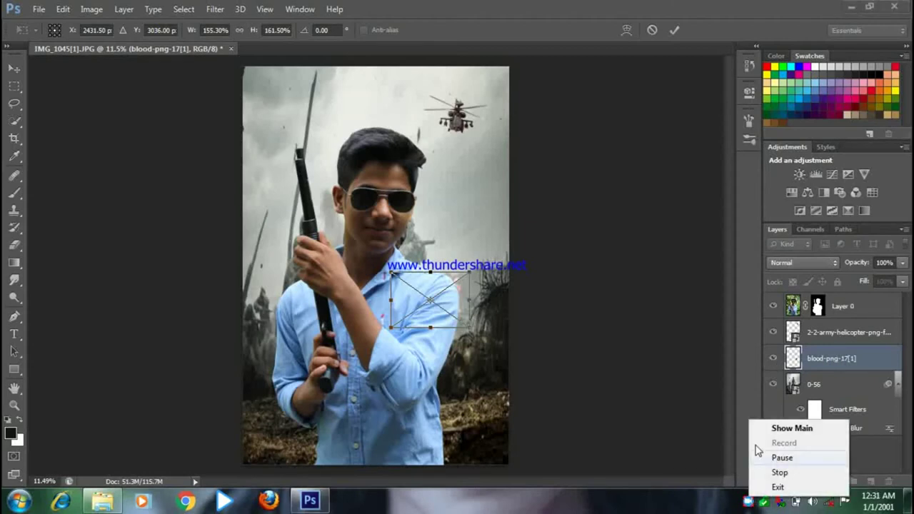
pyautogui.click(778, 446)
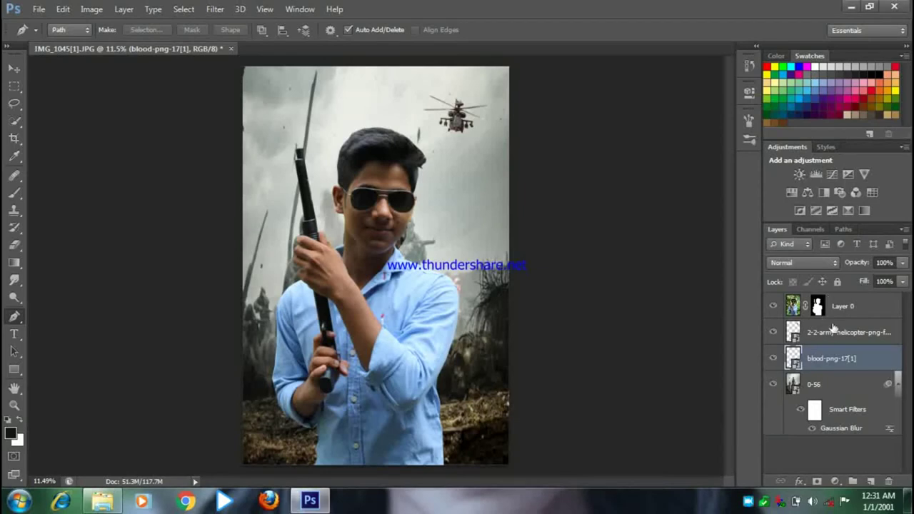
pyautogui.moveTo(828, 359); pyautogui.dragTo(839, 307)
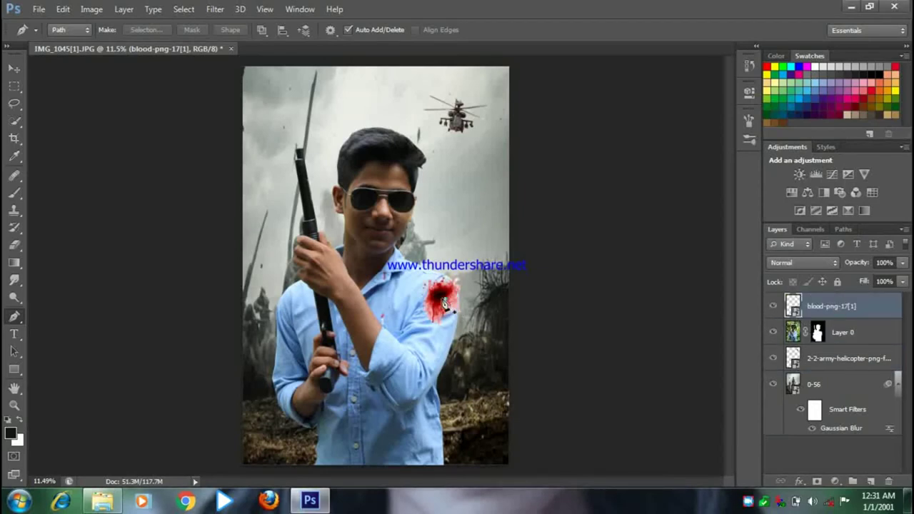
# Step: Undo one history step, then shrink the splatter slightly with Free Transform and commit
pyautogui.click(63, 8)
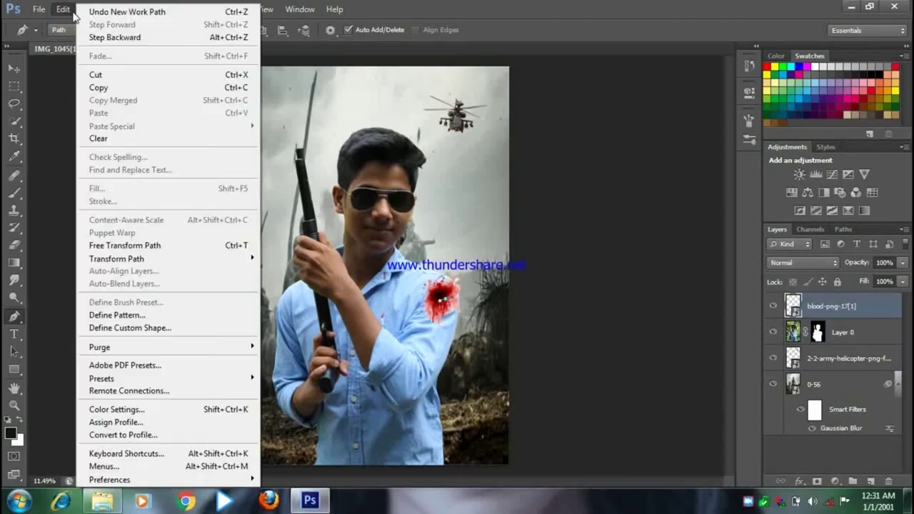
pyautogui.click(97, 37)
pyautogui.hotkey('ctrl', 't')
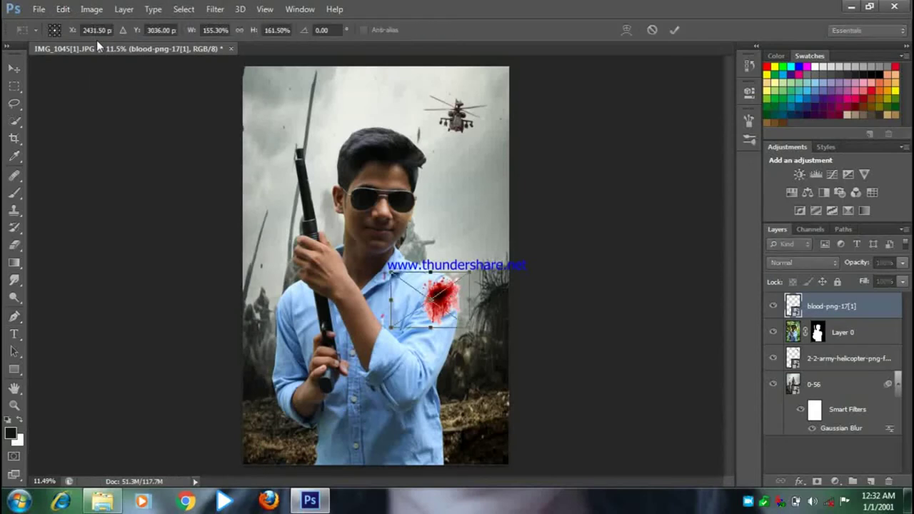
pyautogui.moveTo(468, 272); pyautogui.dragTo(463, 276)
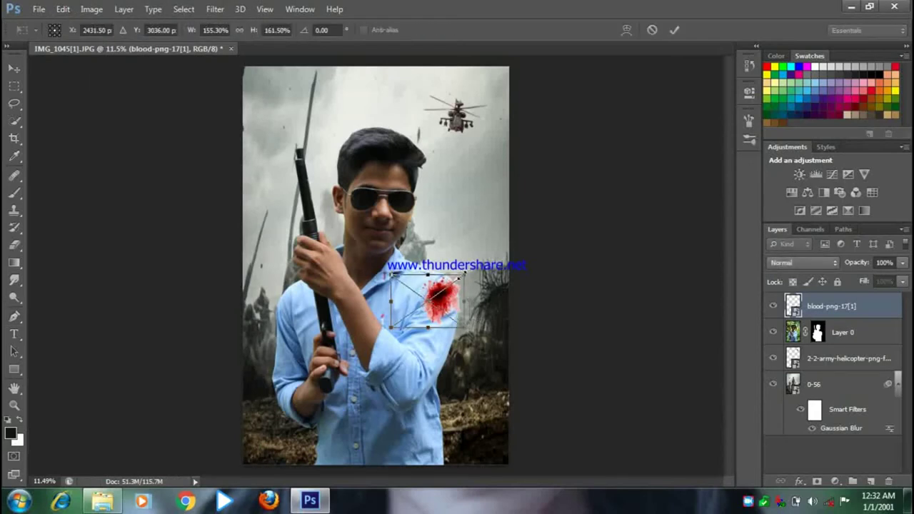
pyautogui.click(673, 31)
pyautogui.press('p')
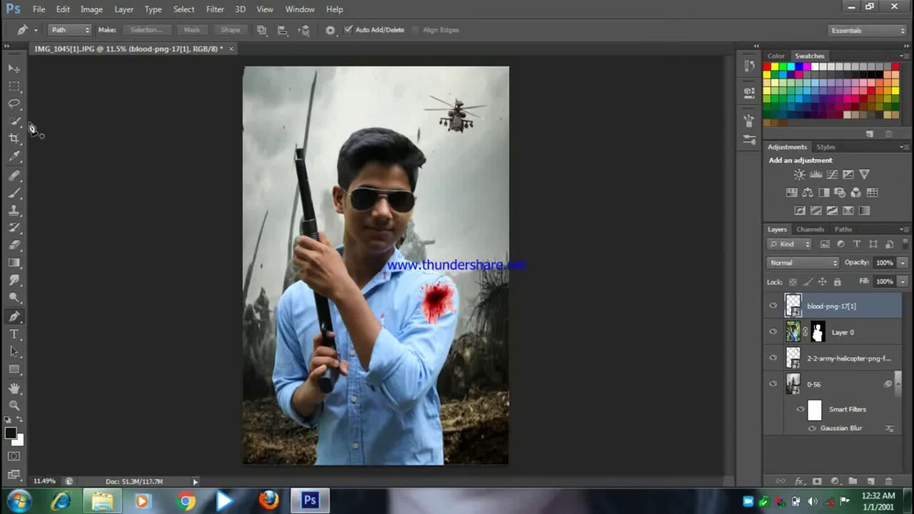
# Step: Try raising Layer 0's Brightness/Contrast to 124, then cancel the change
pyautogui.click(840, 333)
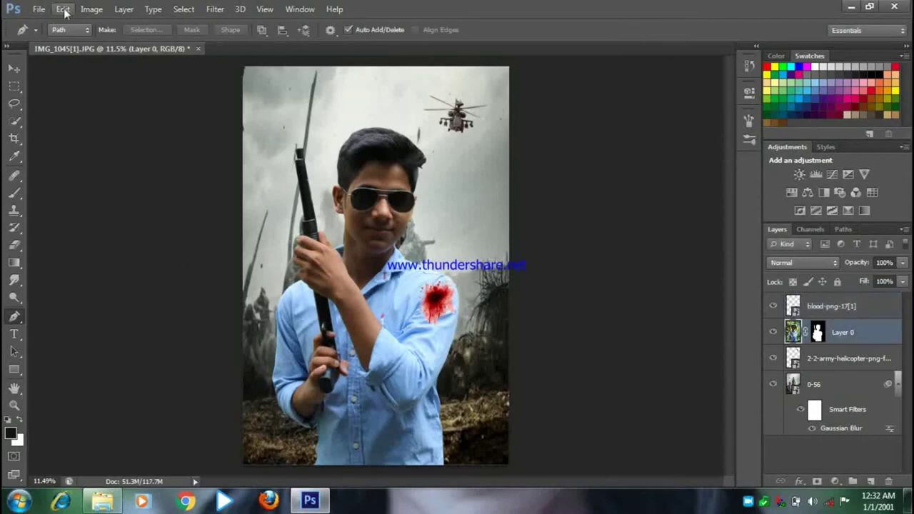
pyautogui.click(92, 9)
pyautogui.click(279, 41)
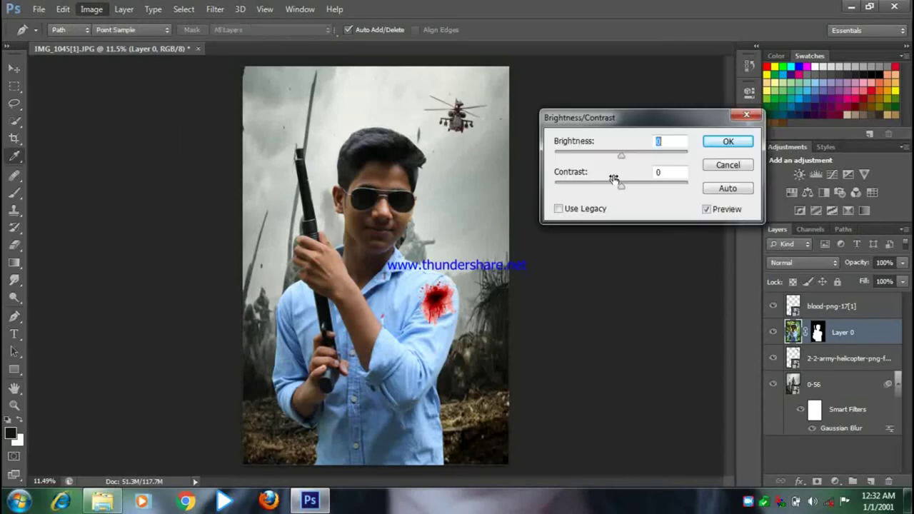
pyautogui.moveTo(621, 154); pyautogui.dragTo(641, 158)
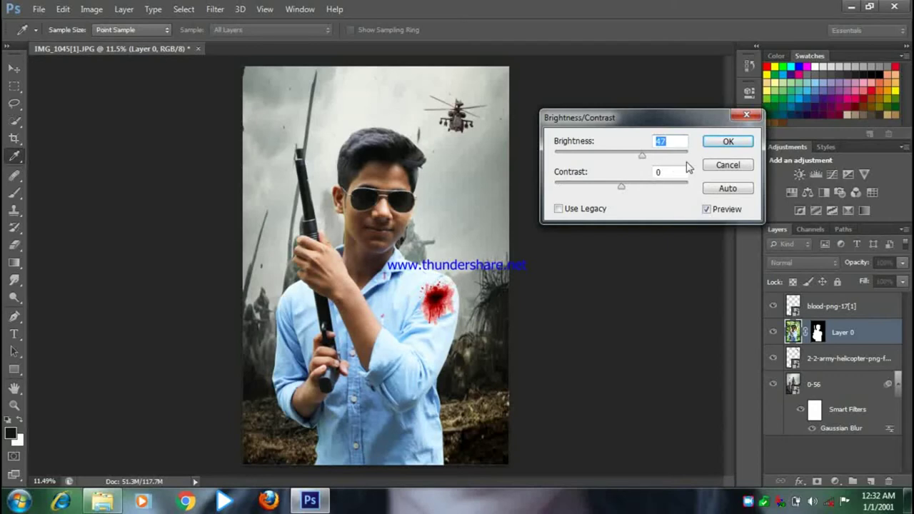
pyautogui.click(677, 155)
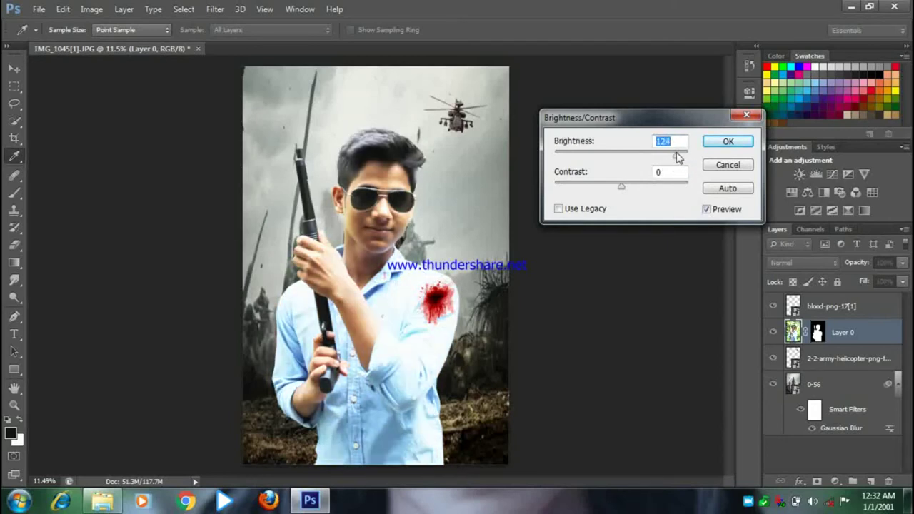
pyautogui.click(728, 165)
pyautogui.press('p')
pyautogui.click(834, 481)
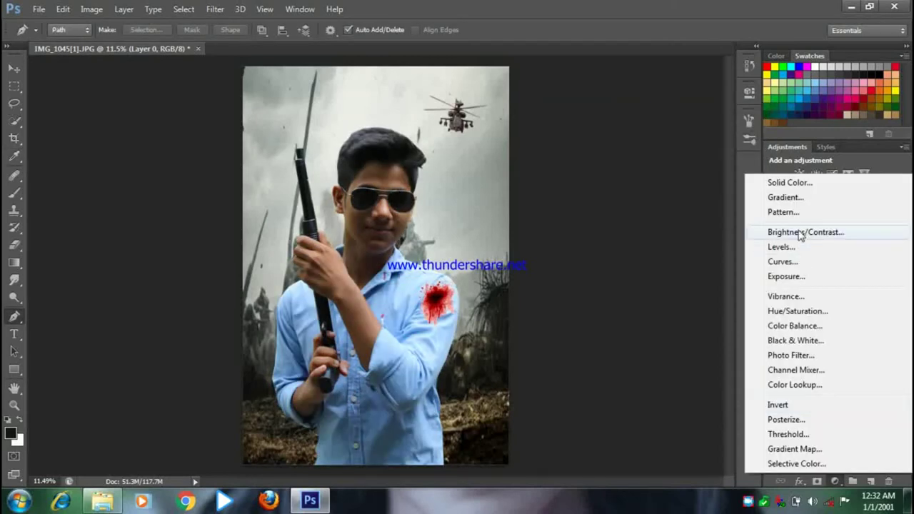
# Step: Add a Brightness/Contrast layer at brightness 71 and erase its mask's left side with a 380 eraser
pyautogui.click(800, 232)
pyautogui.moveTo(646, 158); pyautogui.dragTo(672, 158)
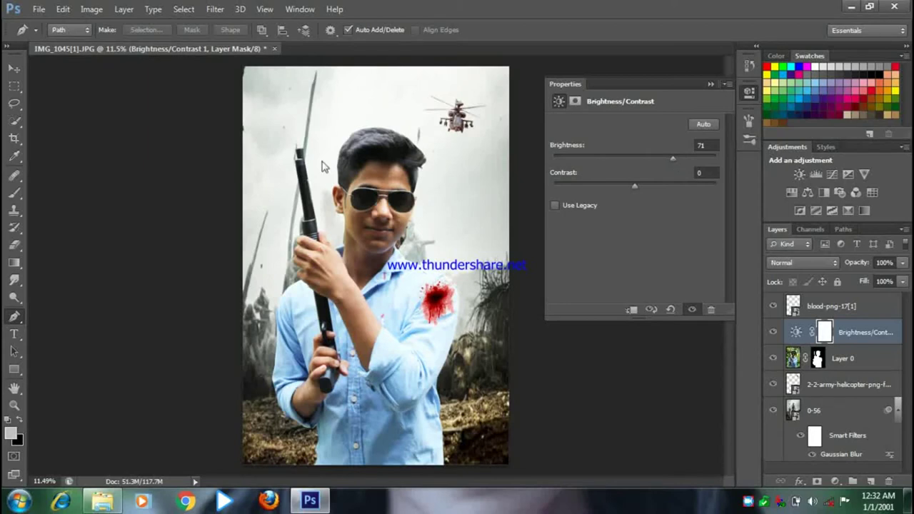
pyautogui.click(14, 244)
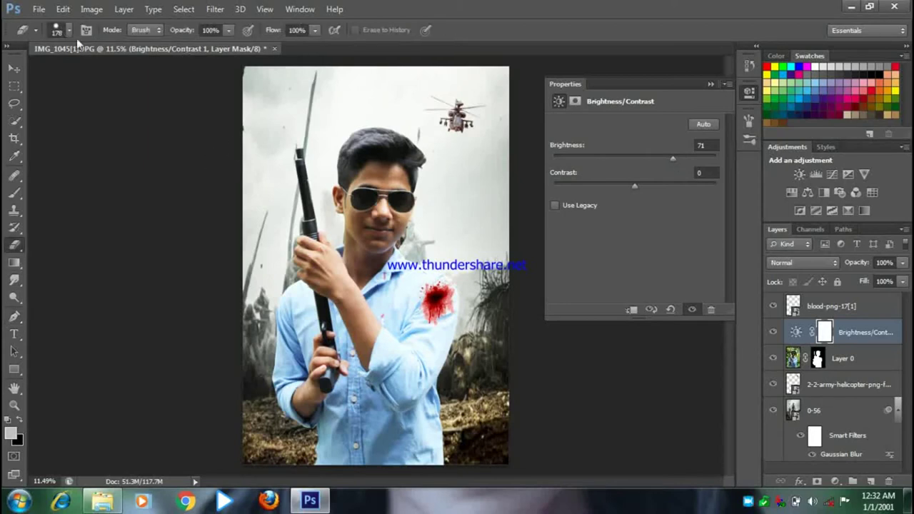
pyautogui.moveTo(250, 260); pyautogui.dragTo(265, 165)
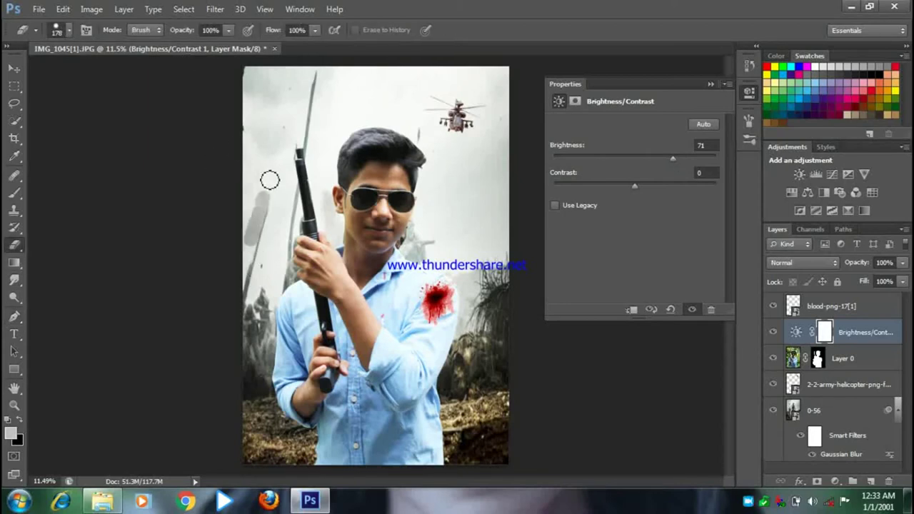
pyautogui.click(69, 31)
pyautogui.moveTo(123, 76); pyautogui.dragTo(143, 77)
pyautogui.press('Return')
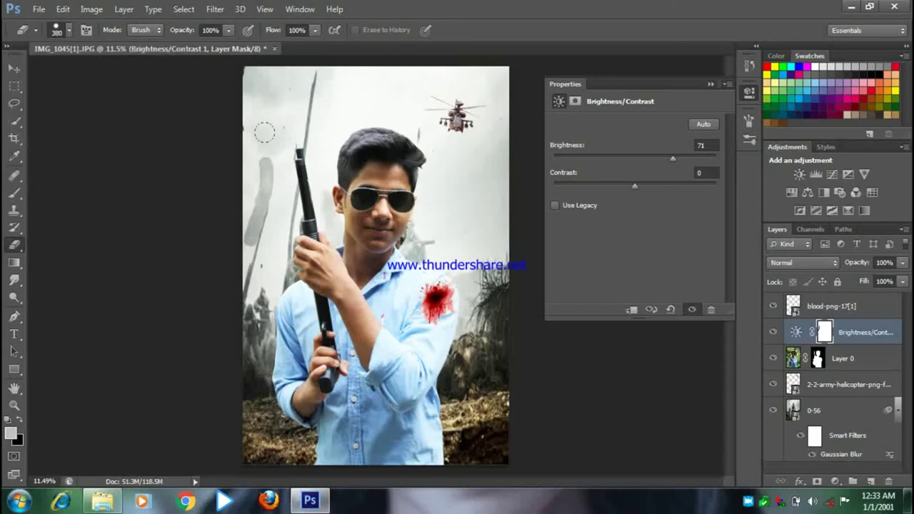
pyautogui.moveTo(264, 132)
pyautogui.mouseDown()
pyautogui.moveTo(285, 336)
pyautogui.moveTo(261, 386)
pyautogui.moveTo(246, 450)
pyautogui.moveTo(314, 450)
pyautogui.moveTo(425, 386)
pyautogui.moveTo(446, 323)
pyautogui.moveTo(474, 371)
pyautogui.moveTo(496, 449)
pyautogui.mouseUp()
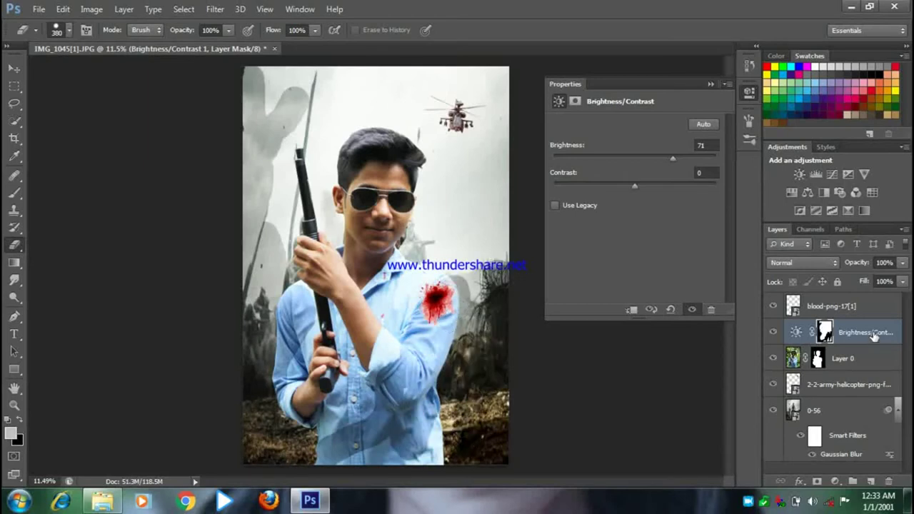
# Step: Reorder the brightness layer below and back above Layer 0, erase near the gun, then delete it
pyautogui.moveTo(873, 335); pyautogui.dragTo(873, 361)
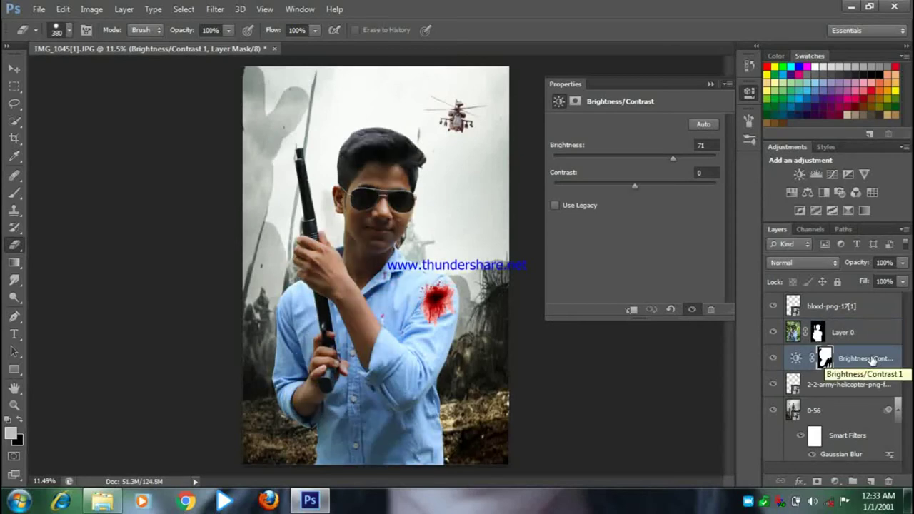
pyautogui.moveTo(868, 359); pyautogui.dragTo(865, 332)
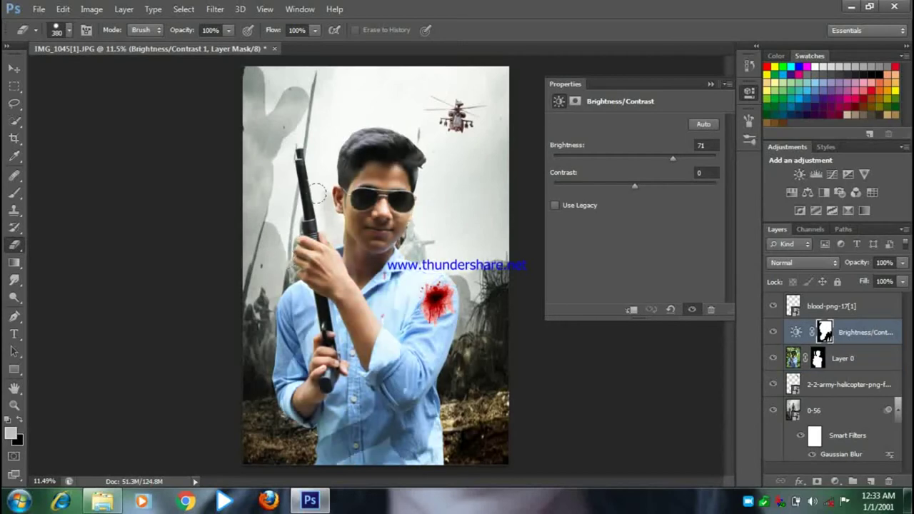
pyautogui.moveTo(317, 192)
pyautogui.mouseDown()
pyautogui.moveTo(301, 169)
pyautogui.moveTo(293, 198)
pyautogui.moveTo(335, 179)
pyautogui.mouseUp()
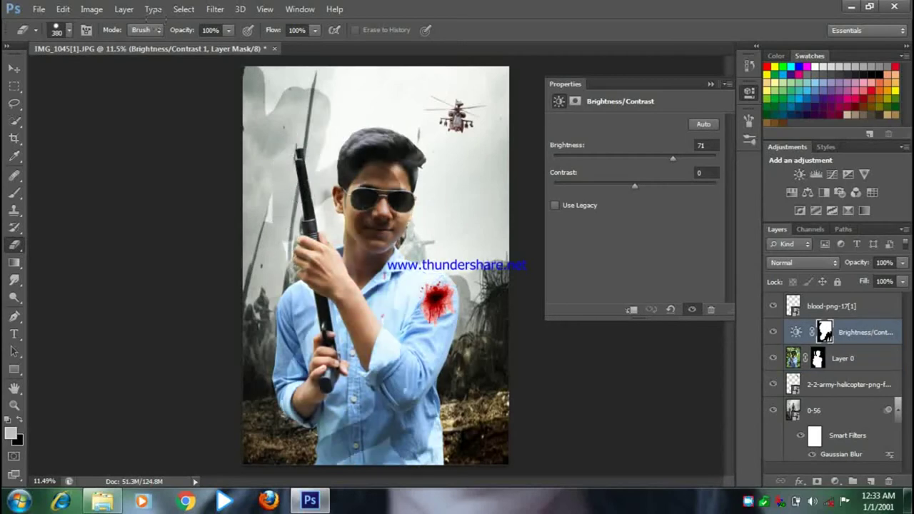
pyautogui.rightClick(859, 334)
pyautogui.click(653, 267)
pyautogui.press('Delete')
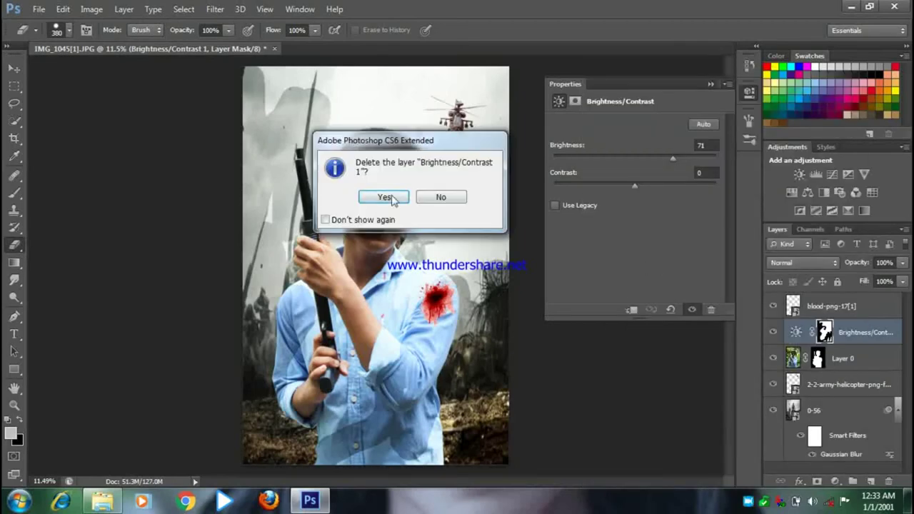
# Step: Confirm the adjustment layer's deletion, then raise Layer 0's Brightness to about 29
pyautogui.click(392, 197)
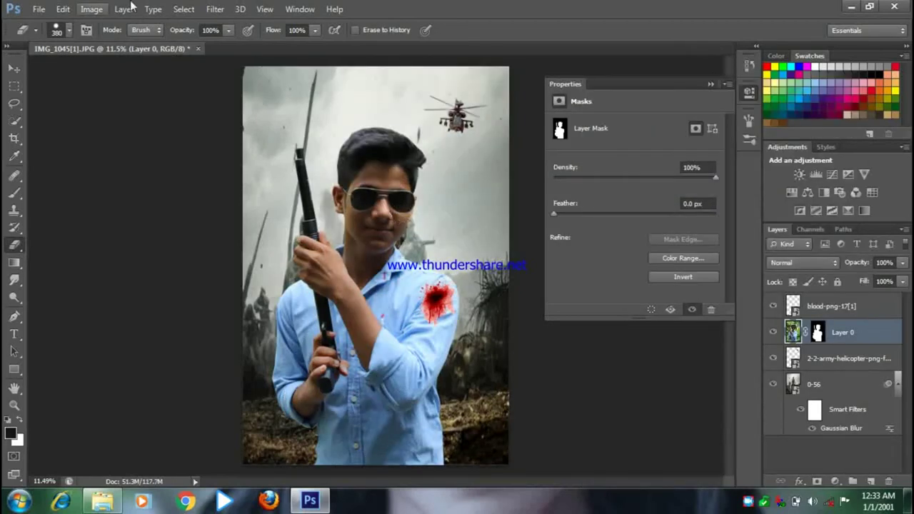
pyautogui.click(91, 9)
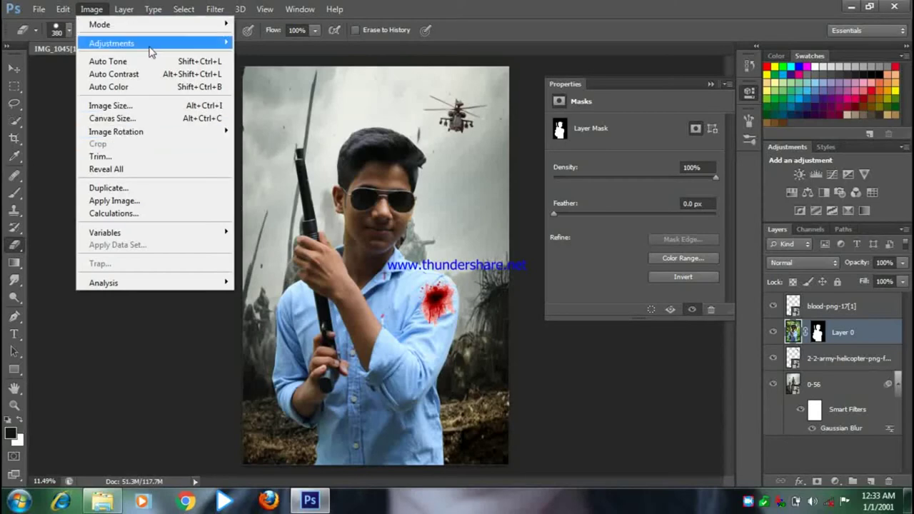
pyautogui.press('Escape')
pyautogui.press('Escape')
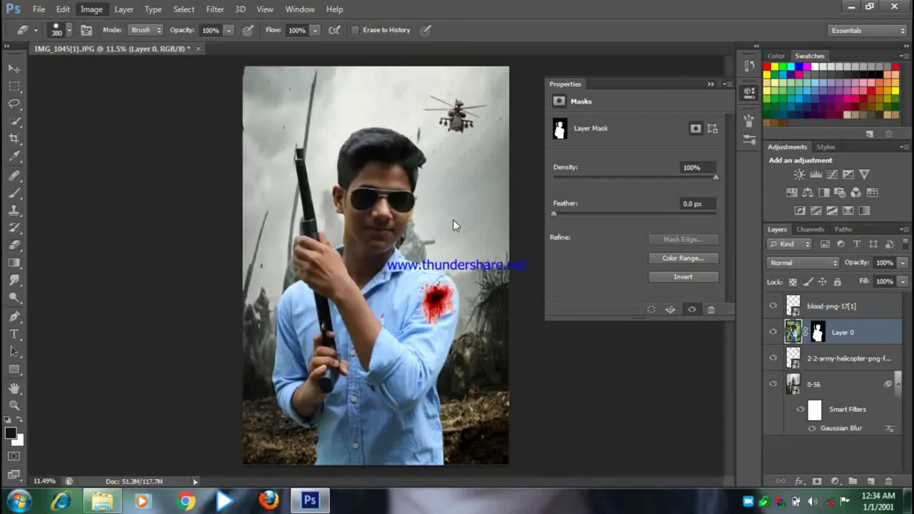
pyautogui.press('i')
pyautogui.press('a')
pyautogui.press('c')
pyautogui.moveTo(621, 153); pyautogui.dragTo(635, 159)
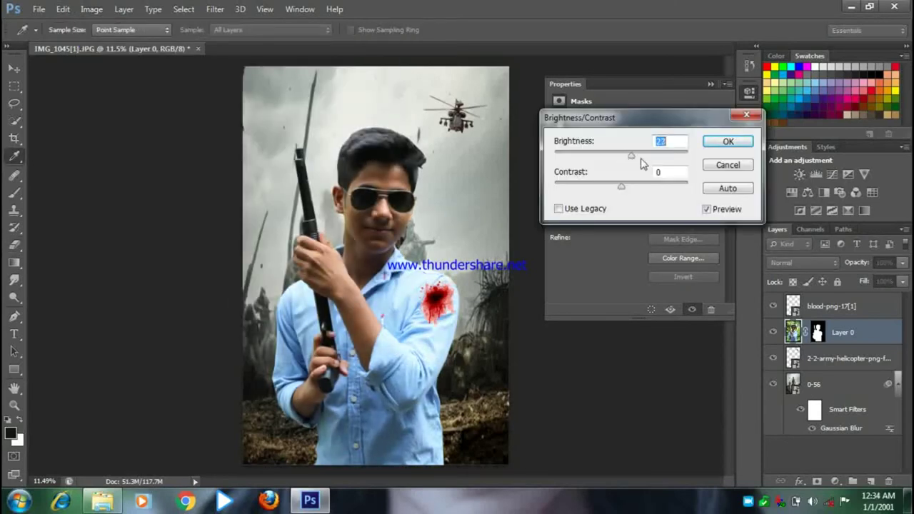
pyautogui.click(738, 142)
pyautogui.press('e')
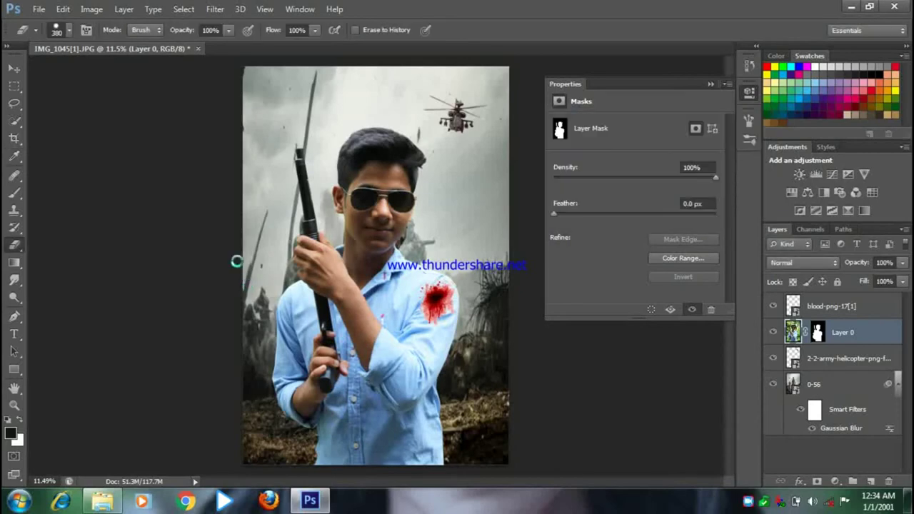
# Step: Place 3-fire-png-image from the phone's Download folder into the picture
pyautogui.click(41, 8)
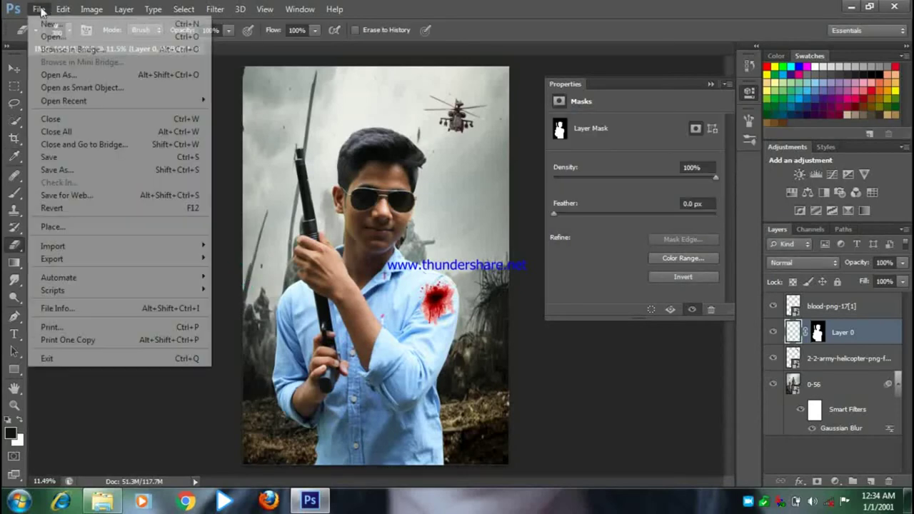
pyautogui.click(75, 226)
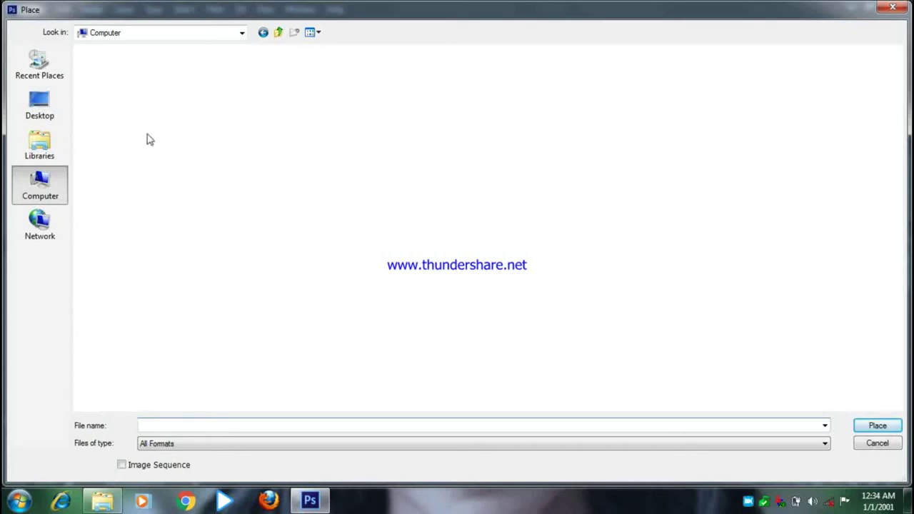
pyautogui.doubleClick(152, 183)
pyautogui.doubleClick(283, 71)
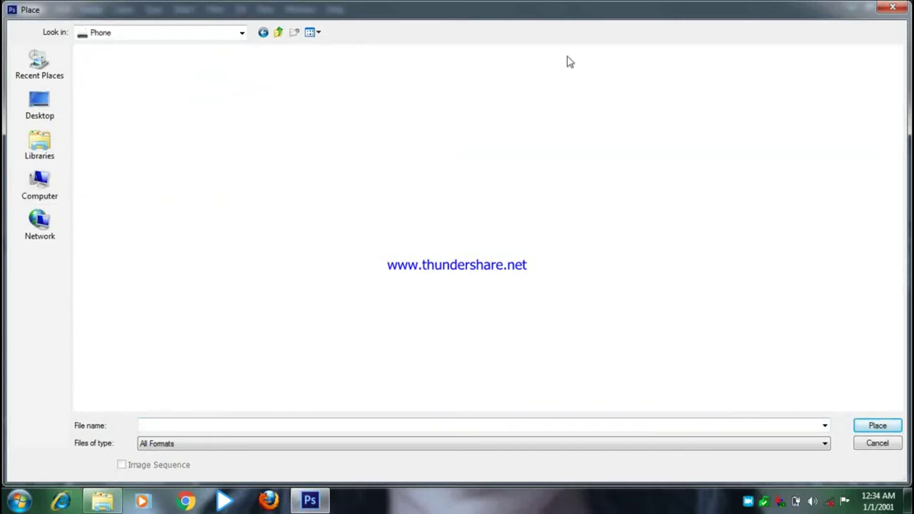
pyautogui.click(576, 67)
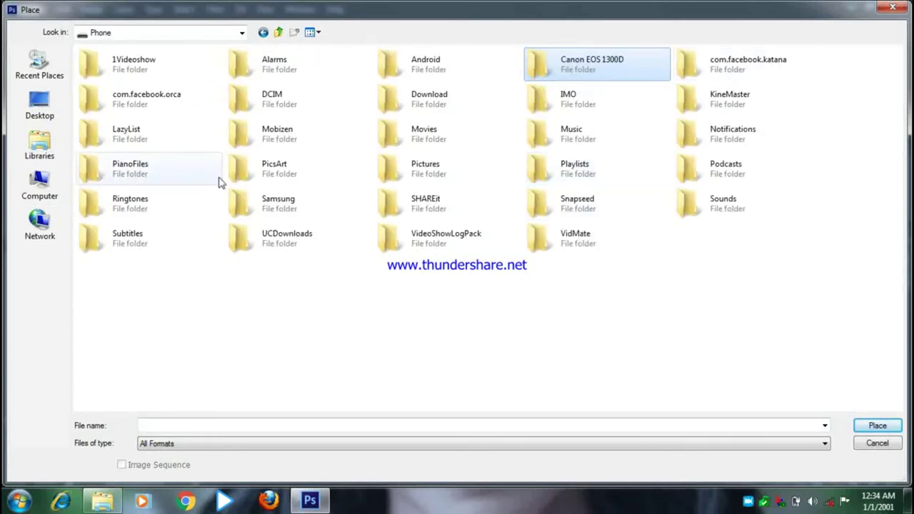
pyautogui.doubleClick(418, 100)
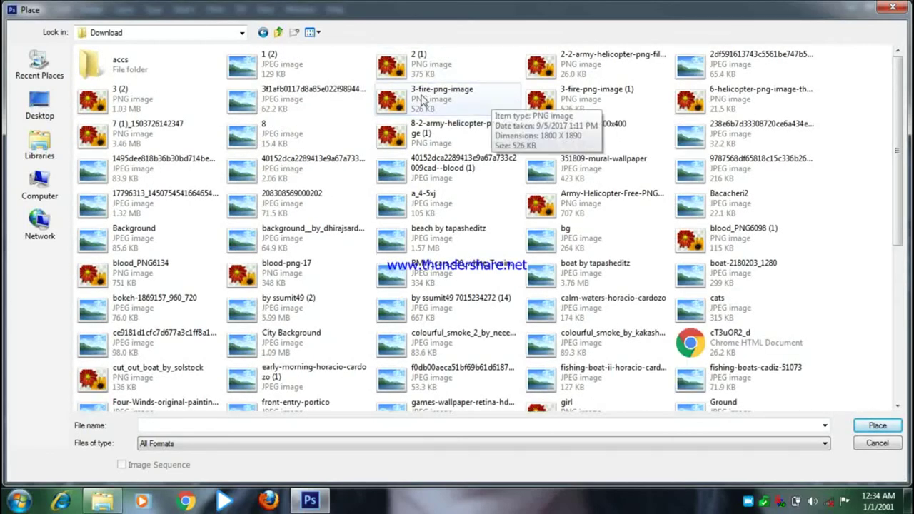
pyautogui.click(426, 99)
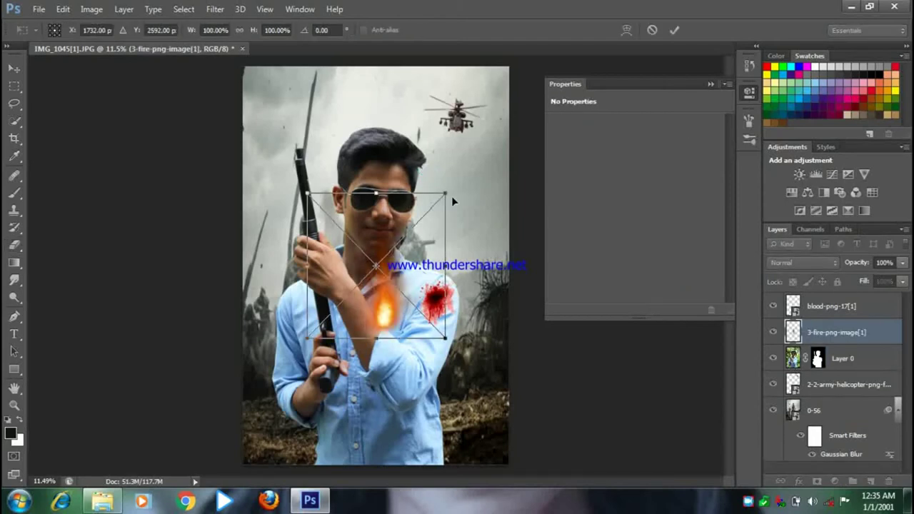
# Step: Shrink the flame to about 40%, commit it, and move it onto the gun's muzzle tip
pyautogui.moveTo(445, 194); pyautogui.dragTo(360, 272)
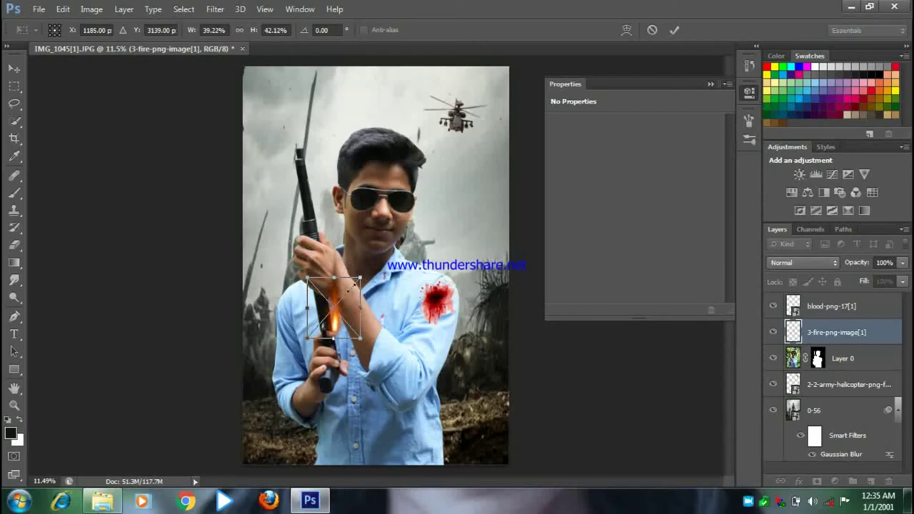
pyautogui.moveTo(353, 284); pyautogui.dragTo(351, 291)
pyautogui.click(20, 69)
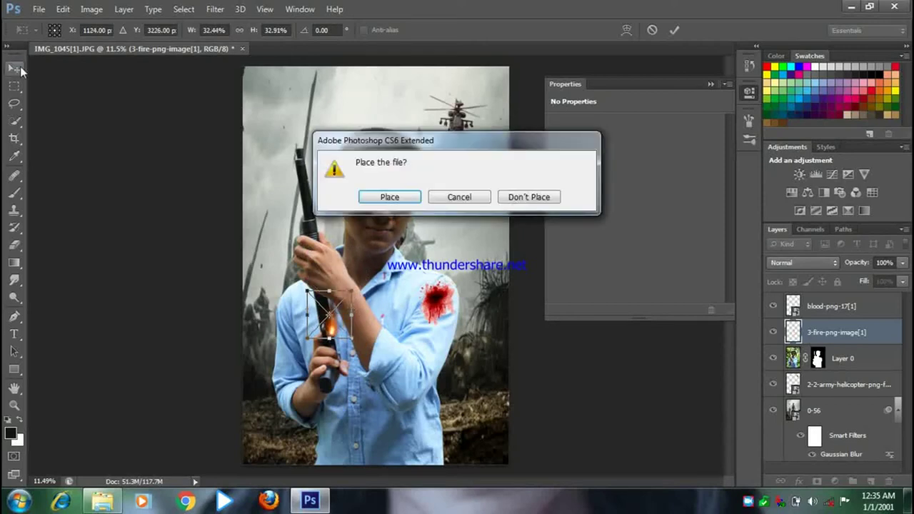
pyautogui.click(376, 197)
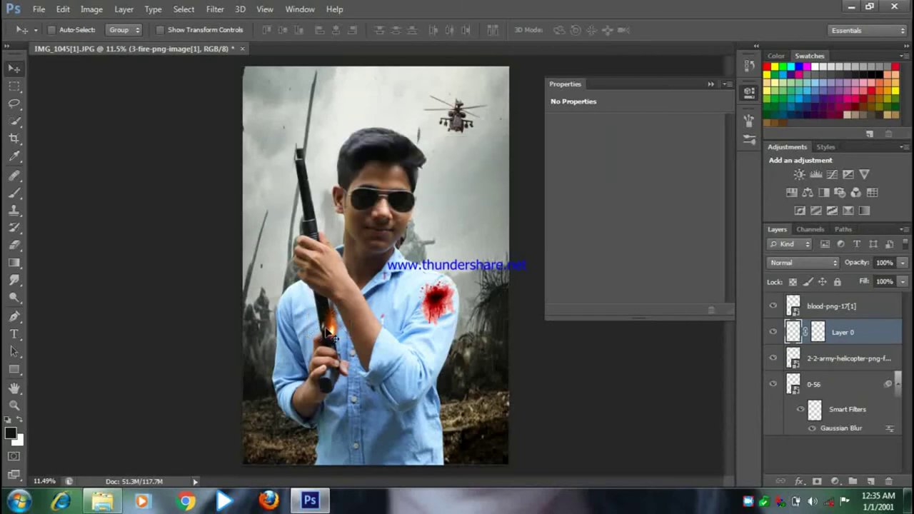
pyautogui.moveTo(298, 187); pyautogui.dragTo(294, 144)
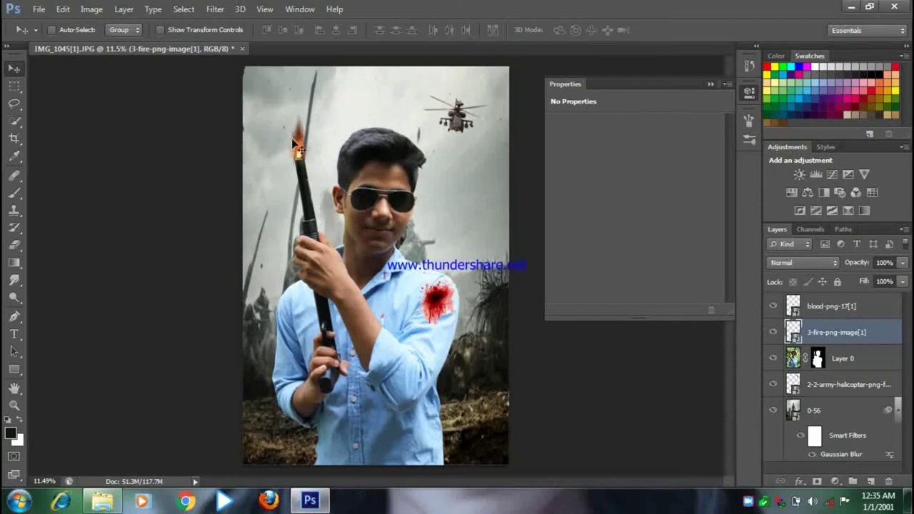
pyautogui.press('t')
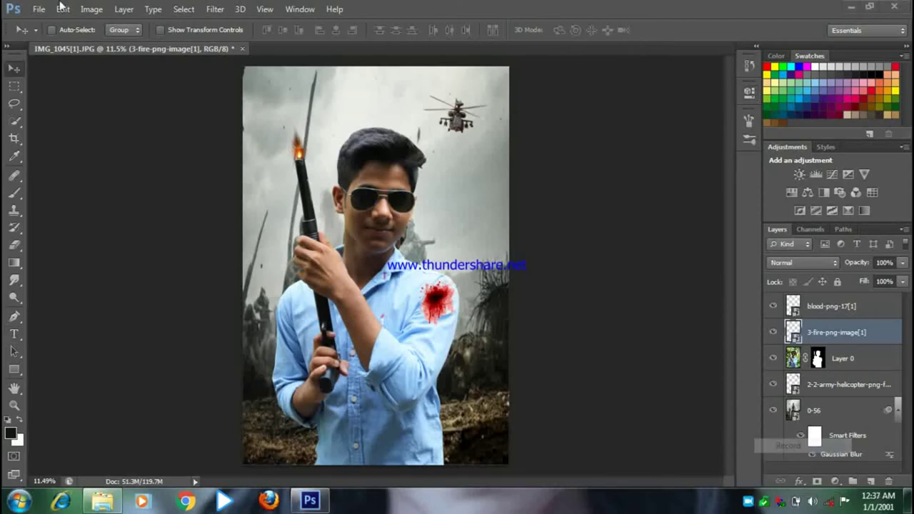
# Step: Browse File > Place to the phone's Download folder and place blood_PNG6134
pyautogui.click(38, 9)
pyautogui.click(91, 235)
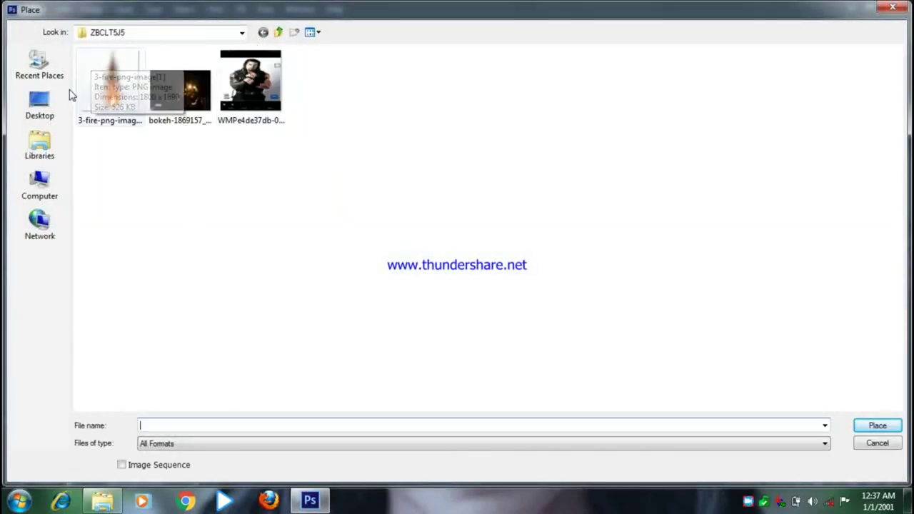
pyautogui.click(40, 184)
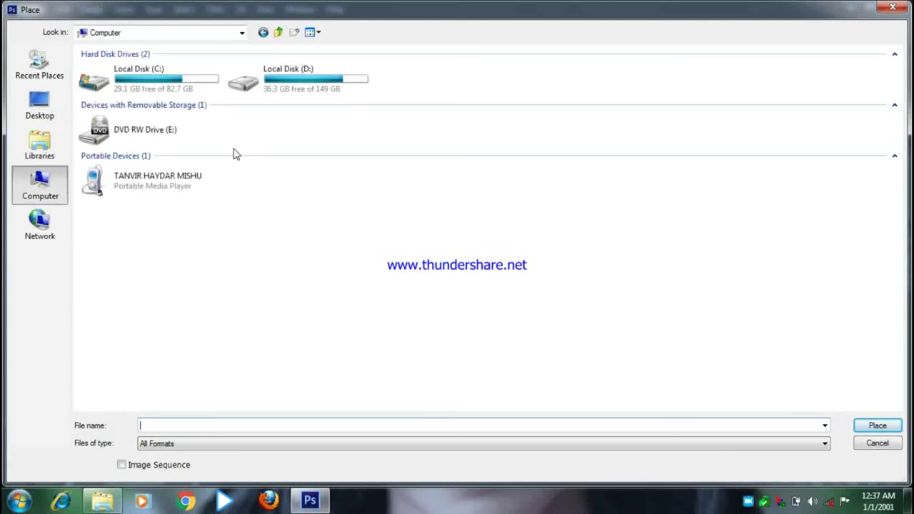
pyautogui.doubleClick(189, 176)
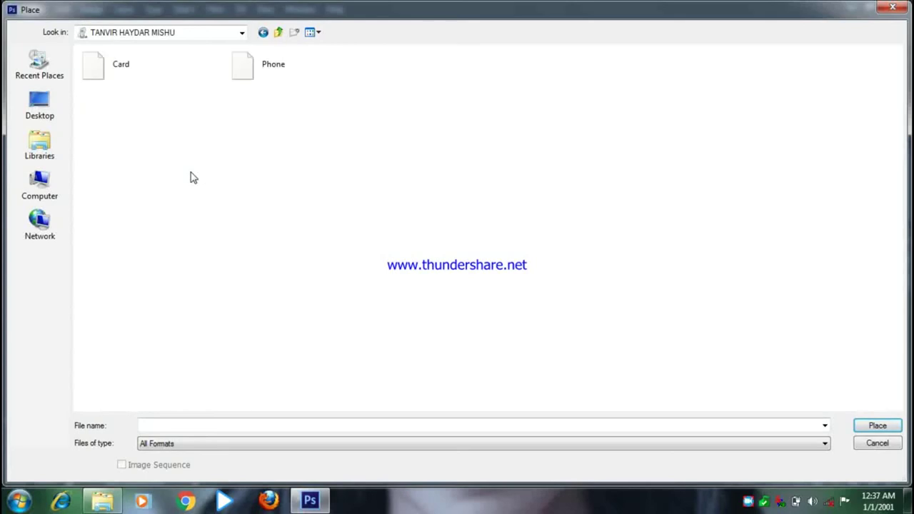
pyautogui.doubleClick(264, 65)
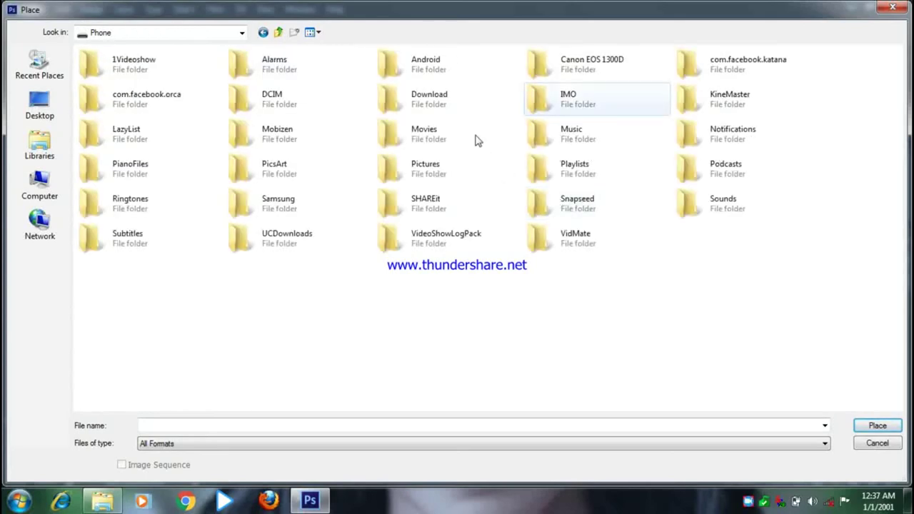
pyautogui.doubleClick(462, 100)
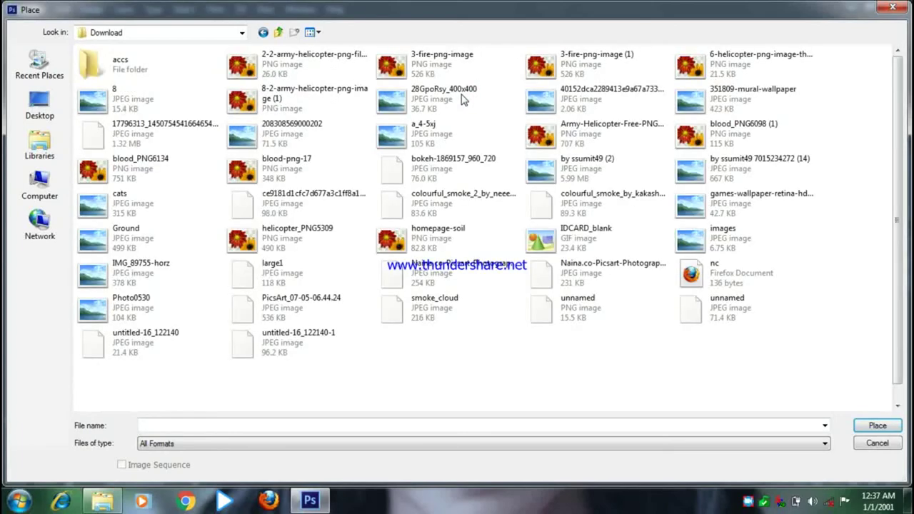
pyautogui.scroll(-3, 884, 157)
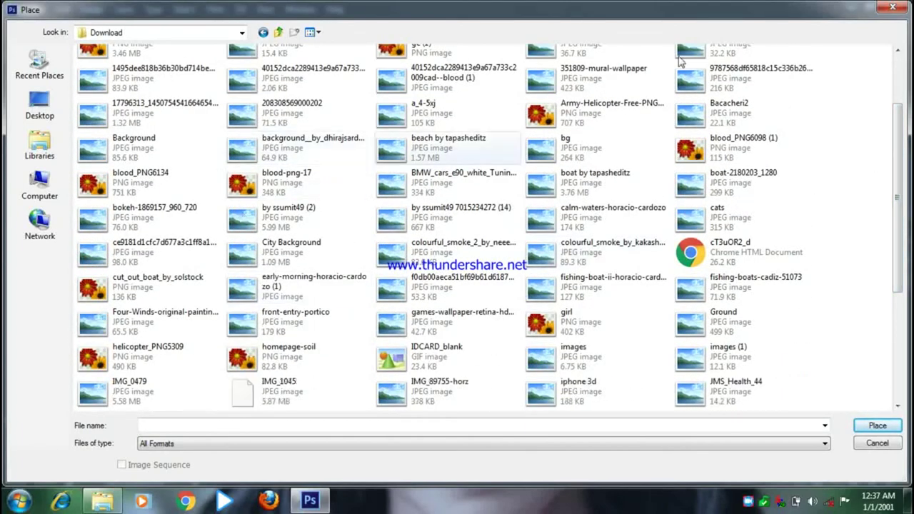
pyautogui.scroll(-3, 826, 180)
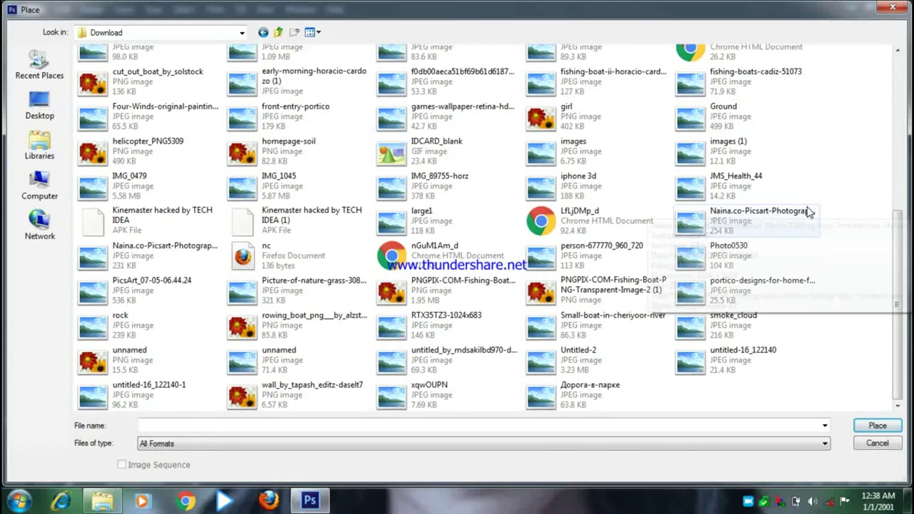
pyautogui.scroll(5, 814, 189)
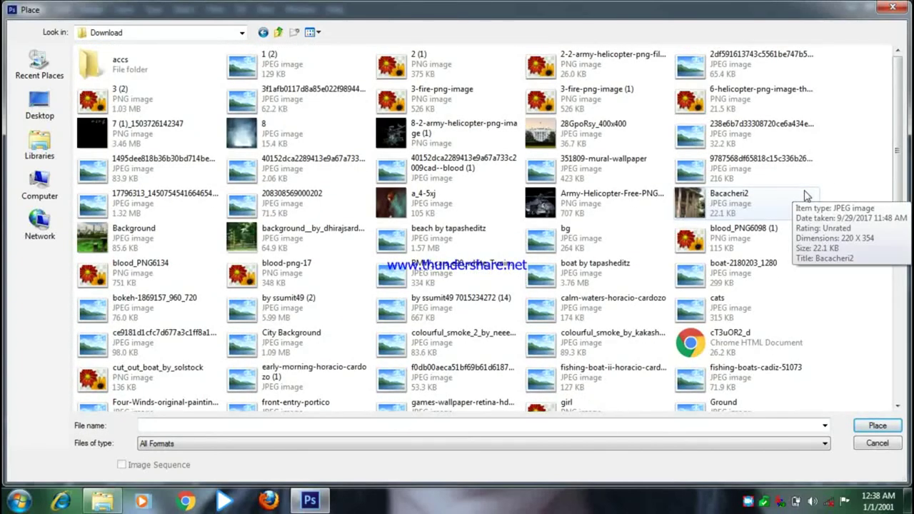
pyautogui.click(173, 284)
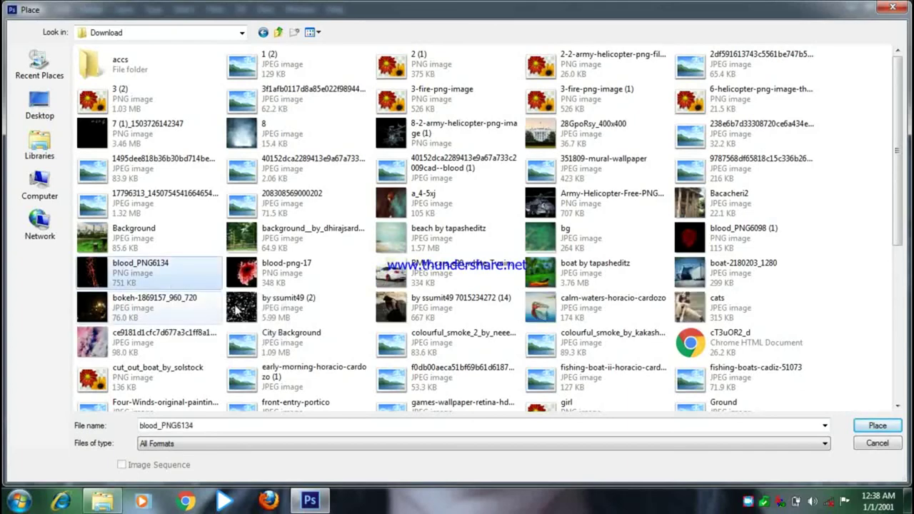
pyautogui.click(897, 426)
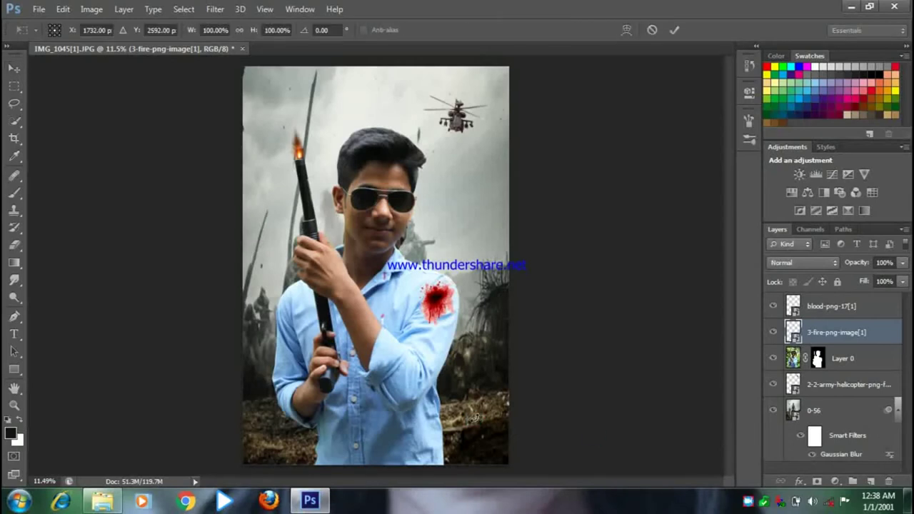
# Step: Scale, rotate and position the blood_PNG6134 splatter as a streak down the sleeve, then commit
pyautogui.moveTo(418, 265); pyautogui.dragTo(384, 380)
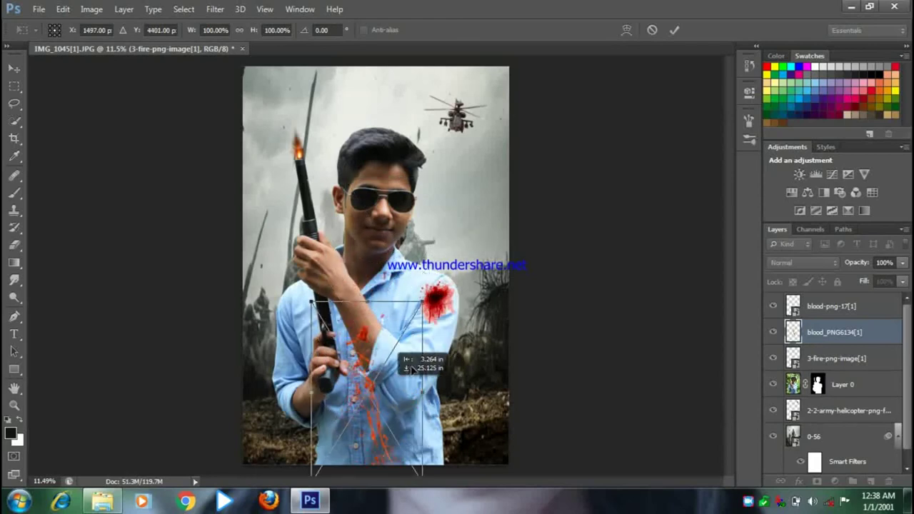
pyautogui.moveTo(383, 381); pyautogui.dragTo(412, 384)
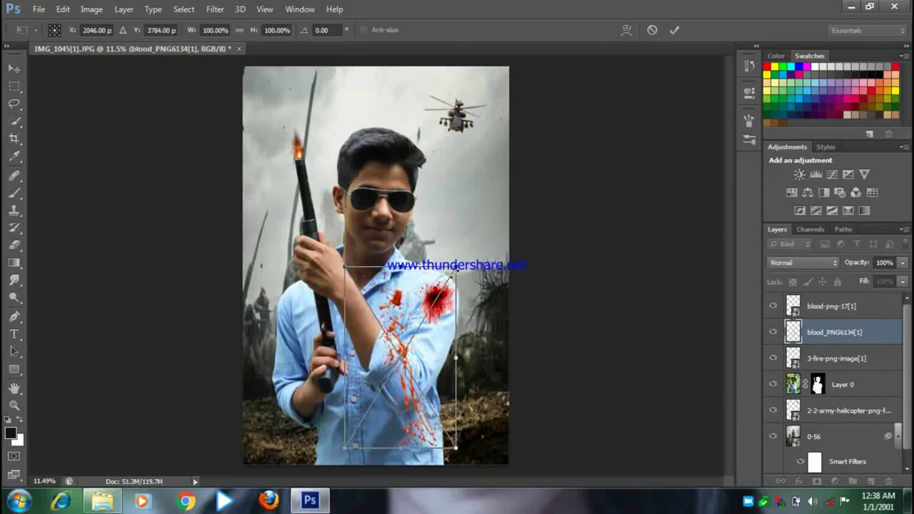
pyautogui.moveTo(455, 268); pyautogui.dragTo(444, 303)
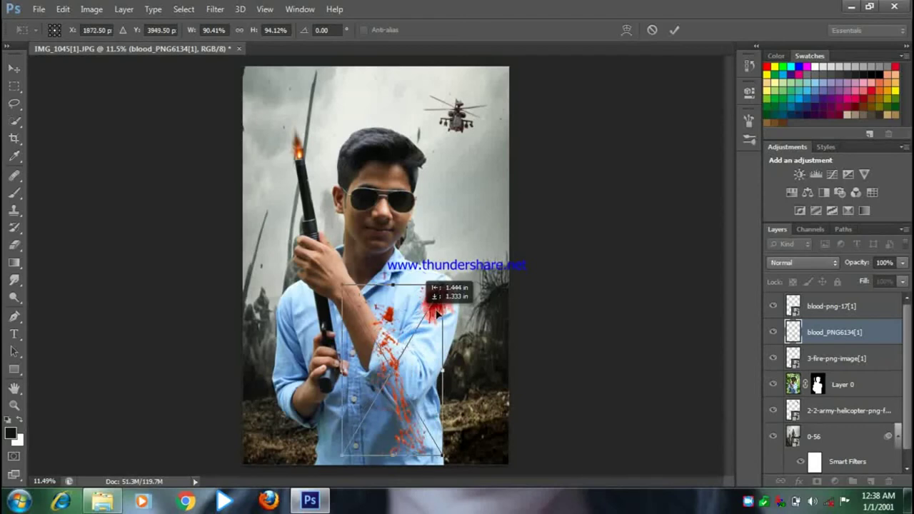
pyautogui.moveTo(478, 428)
pyautogui.mouseDown()
pyautogui.moveTo(503, 391)
pyautogui.moveTo(446, 379)
pyautogui.mouseUp()
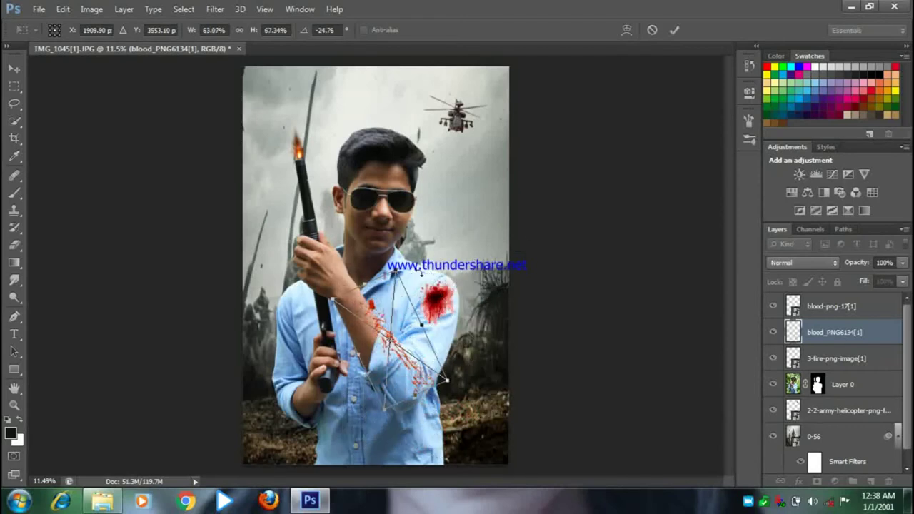
pyautogui.moveTo(420, 272); pyautogui.dragTo(452, 305)
pyautogui.moveTo(425, 361)
pyautogui.mouseDown()
pyautogui.moveTo(378, 301)
pyautogui.moveTo(389, 324)
pyautogui.mouseUp()
pyautogui.moveTo(450, 247); pyautogui.dragTo(428, 237)
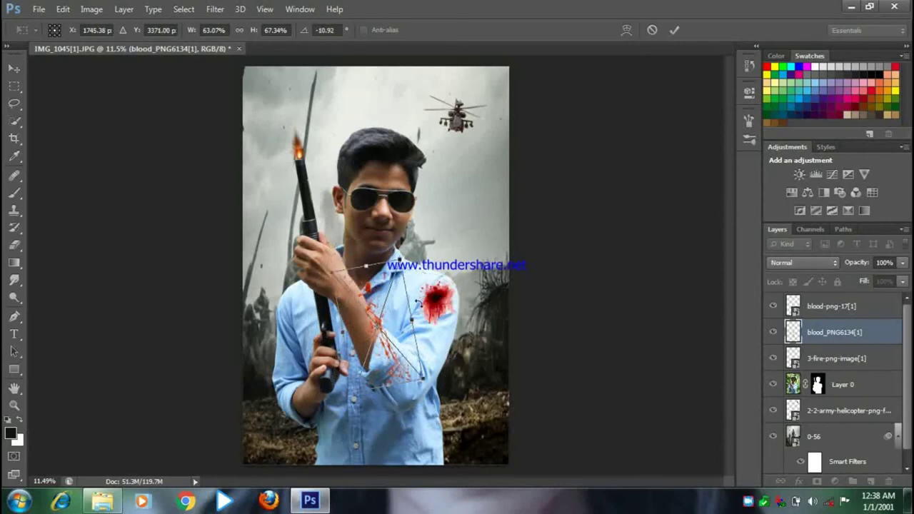
pyautogui.moveTo(417, 302); pyautogui.dragTo(392, 359)
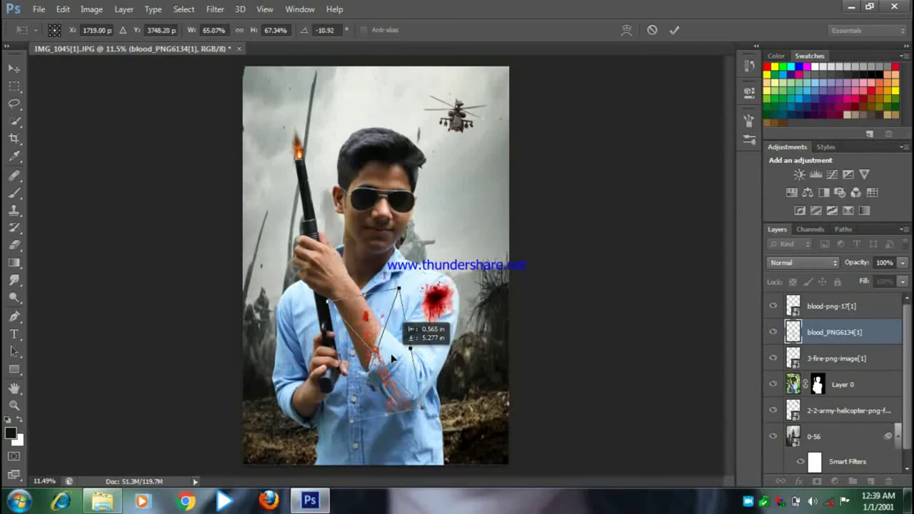
pyautogui.moveTo(445, 317); pyautogui.dragTo(400, 329)
pyautogui.click(674, 30)
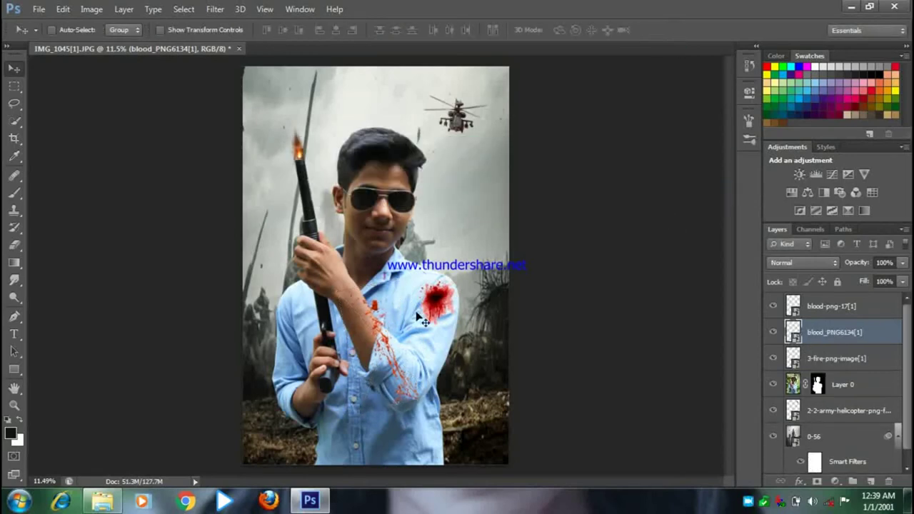
# Step: Begin placing another image and browse to the phone's Download folder
pyautogui.click(38, 8)
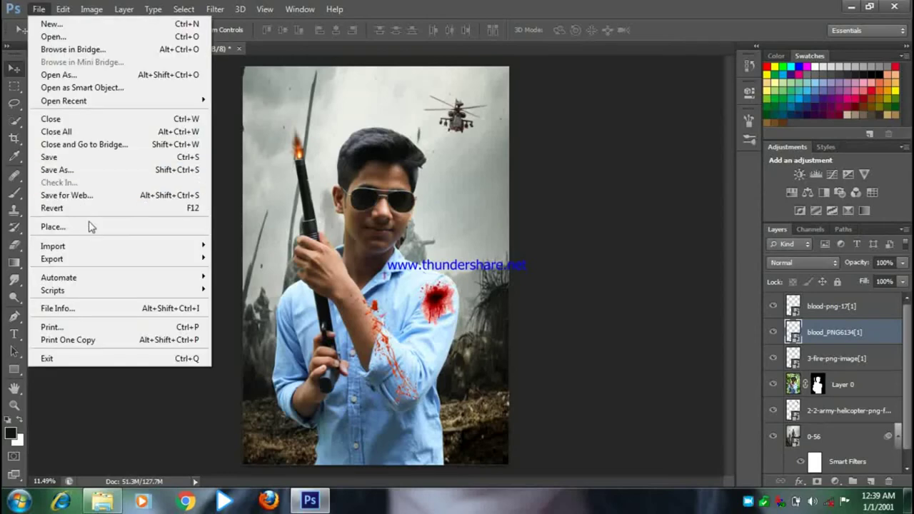
pyautogui.press('Escape')
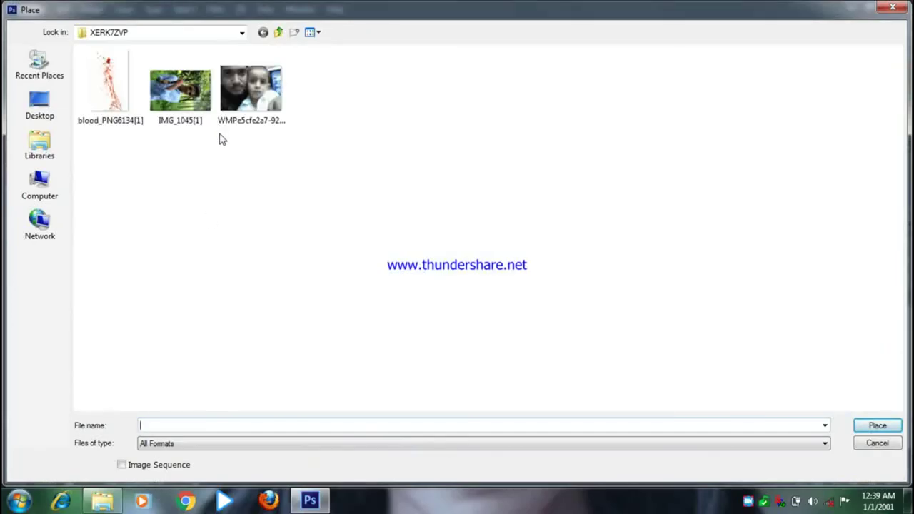
pyautogui.click(40, 182)
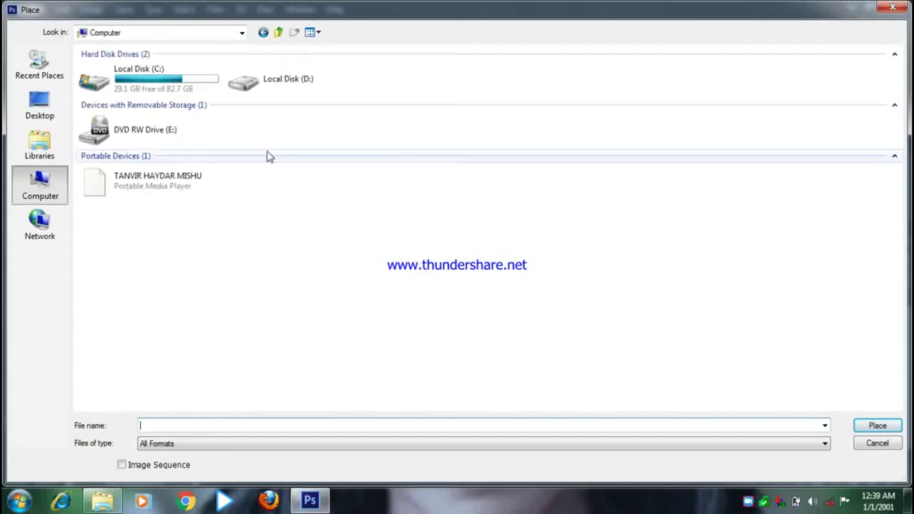
pyautogui.doubleClick(163, 187)
pyautogui.doubleClick(290, 77)
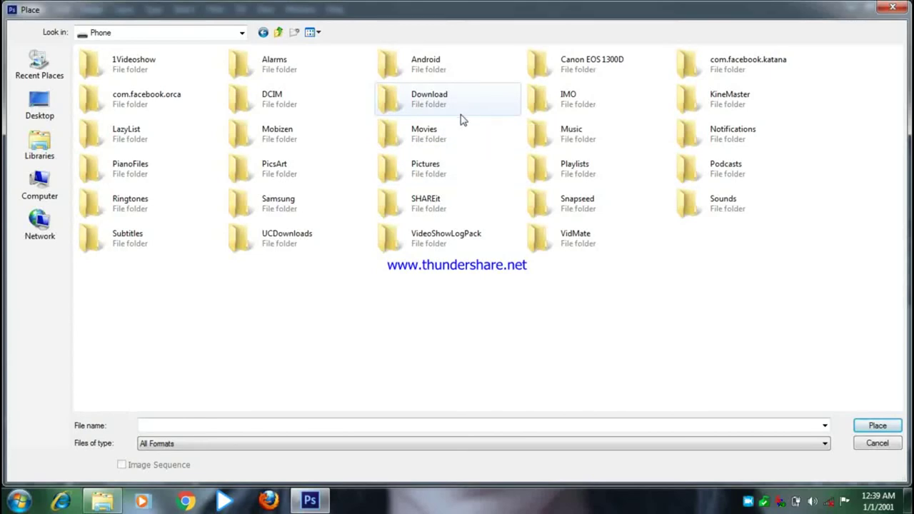
pyautogui.doubleClick(462, 116)
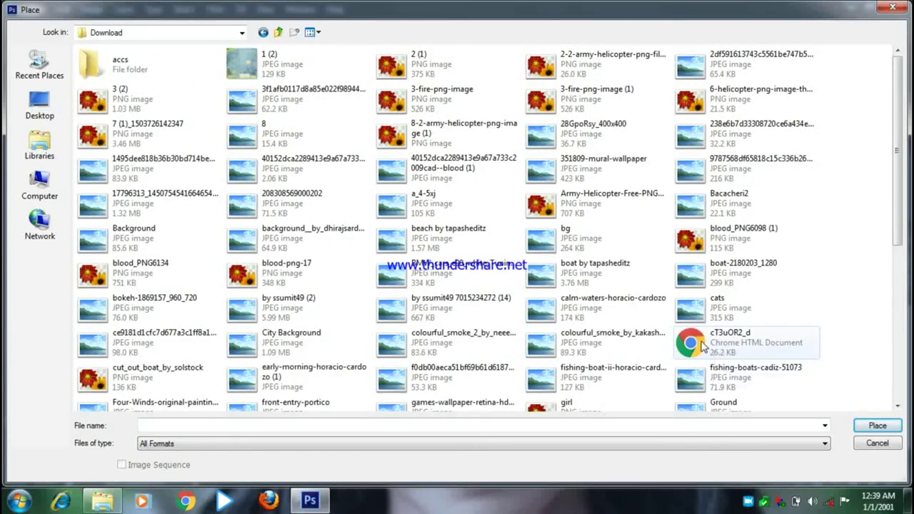
# Step: Select blood_PNG6098 (1) and place it into the composite
pyautogui.scroll(-5, 94, 237)
pyautogui.scroll(-2, 214, 314)
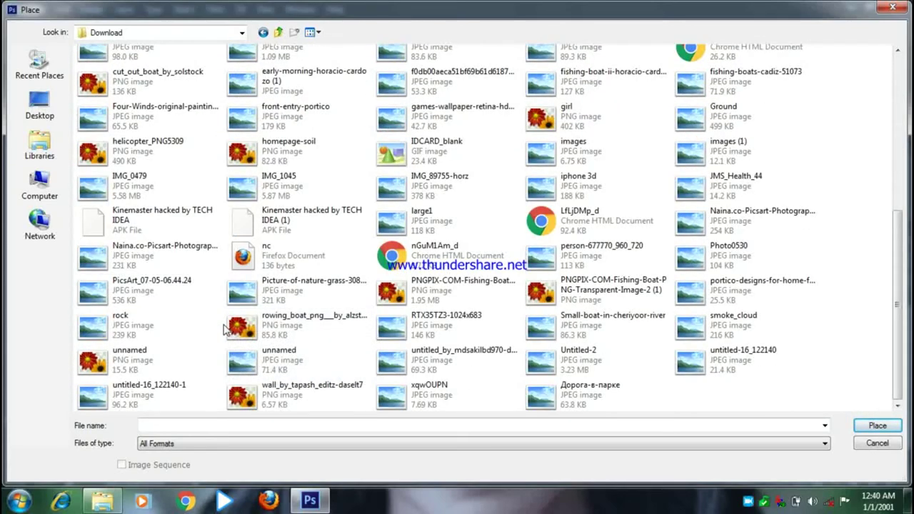
pyautogui.scroll(7, 225, 328)
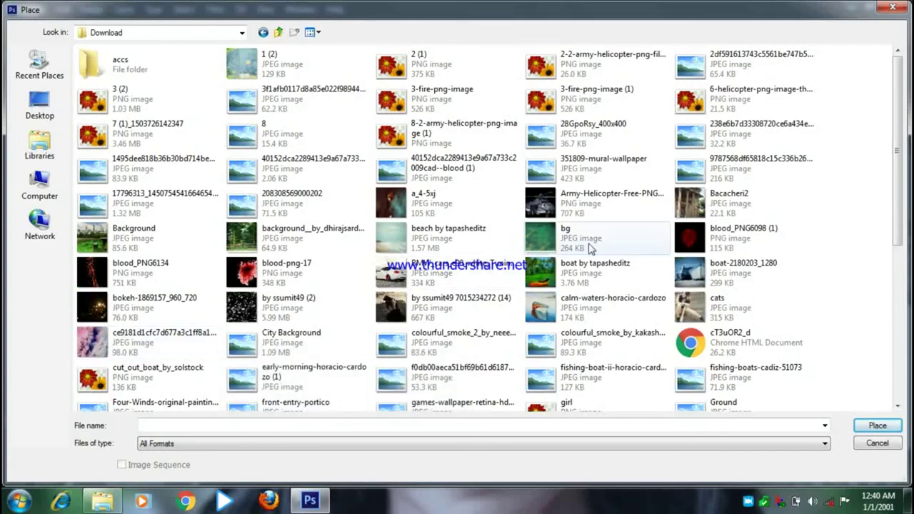
pyautogui.scroll(-2, 643, 215)
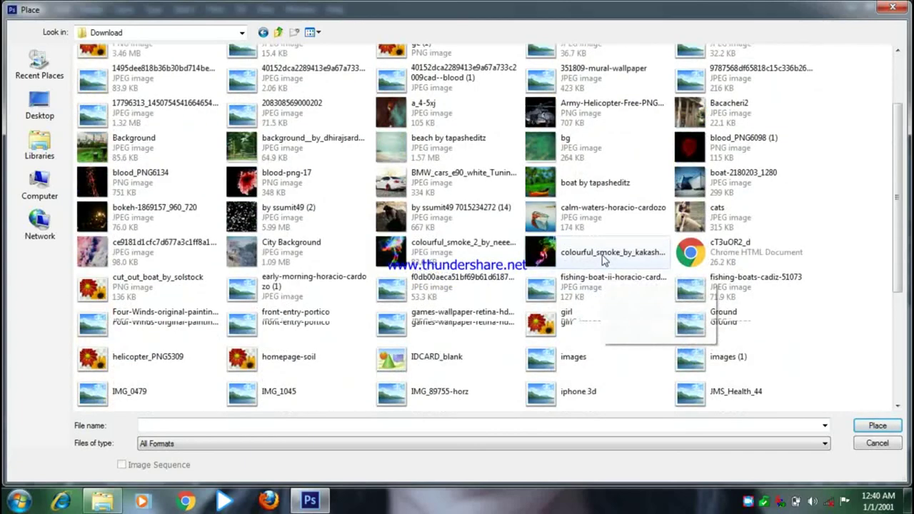
pyautogui.click(721, 160)
pyautogui.scroll(-6, 845, 391)
pyautogui.click(877, 425)
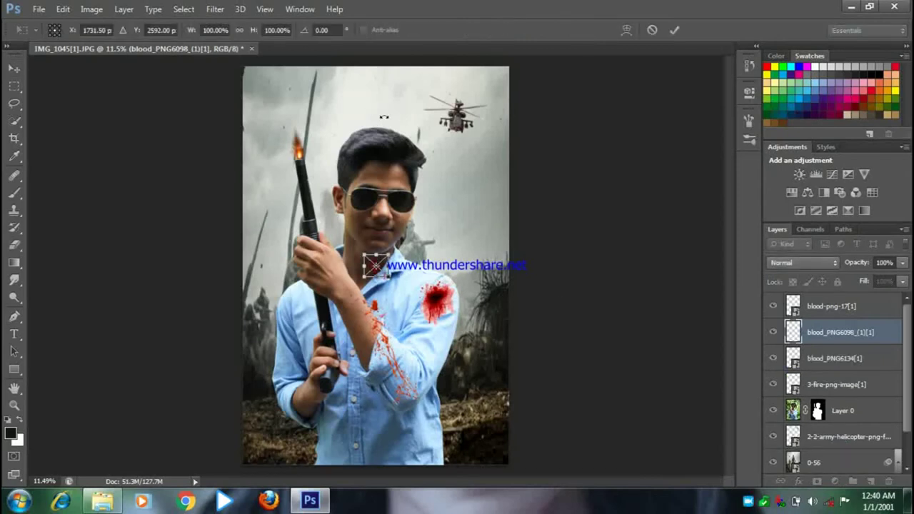
# Step: Rotate and enlarge the blood_PNG6098 (1) splash over the forehead, commit it, then reselect Layer 0
pyautogui.moveTo(384, 116); pyautogui.dragTo(414, 60)
pyautogui.moveTo(393, 254)
pyautogui.mouseDown()
pyautogui.moveTo(403, 201)
pyautogui.moveTo(404, 239)
pyautogui.moveTo(402, 185)
pyautogui.moveTo(414, 180)
pyautogui.mouseUp()
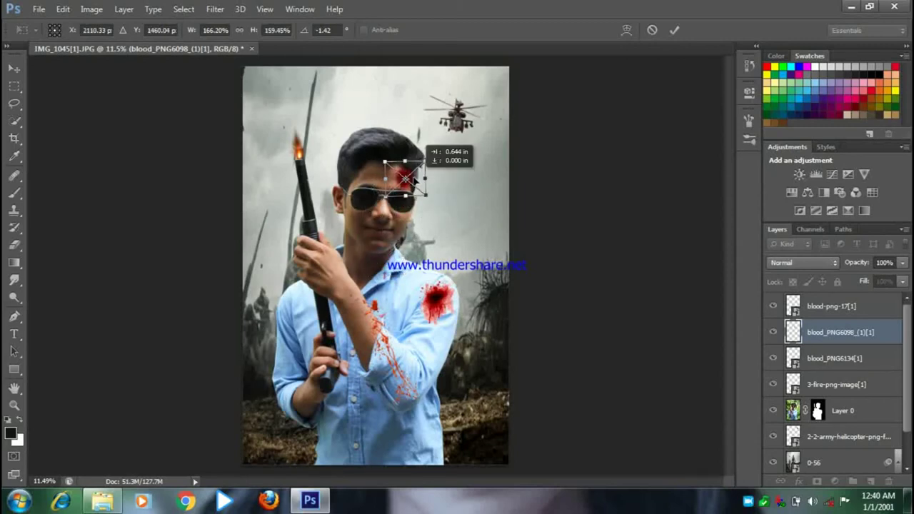
pyautogui.click(674, 30)
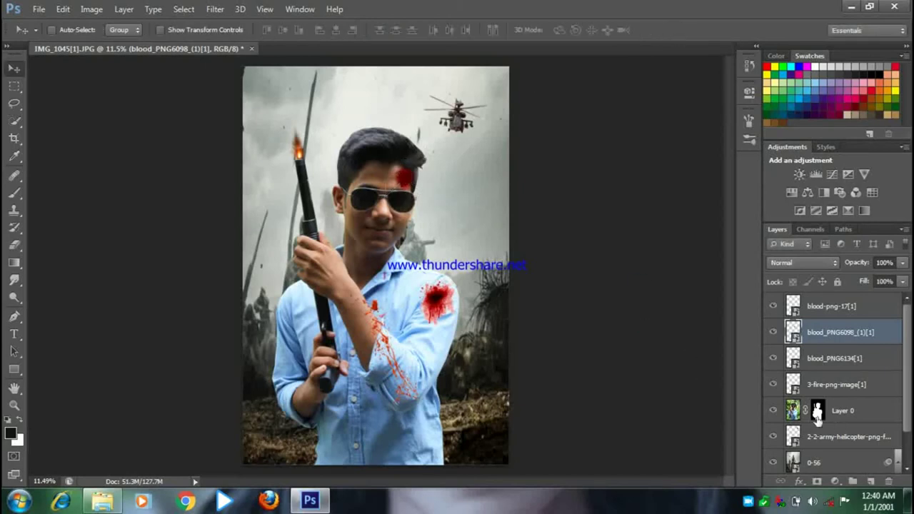
pyautogui.click(845, 407)
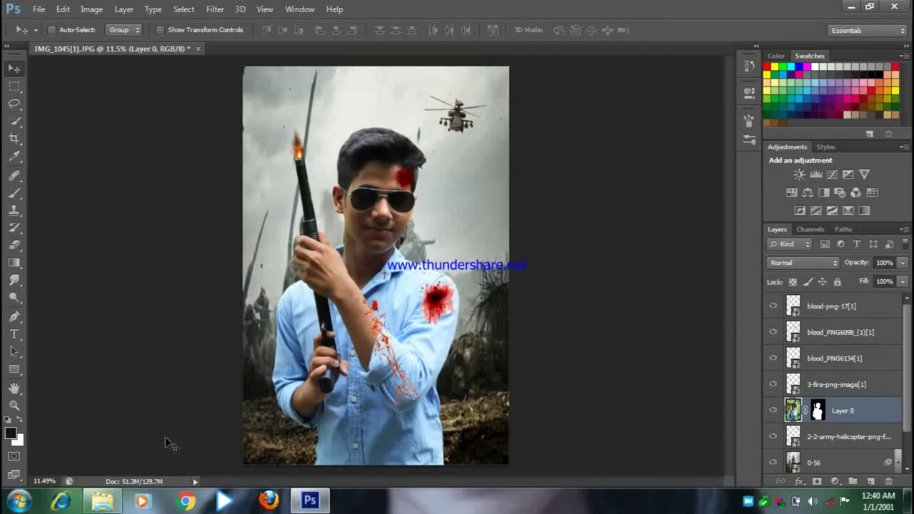
# Step: Zoom in on the face and erase the ragged right edge of the hair
pyautogui.click(13, 405)
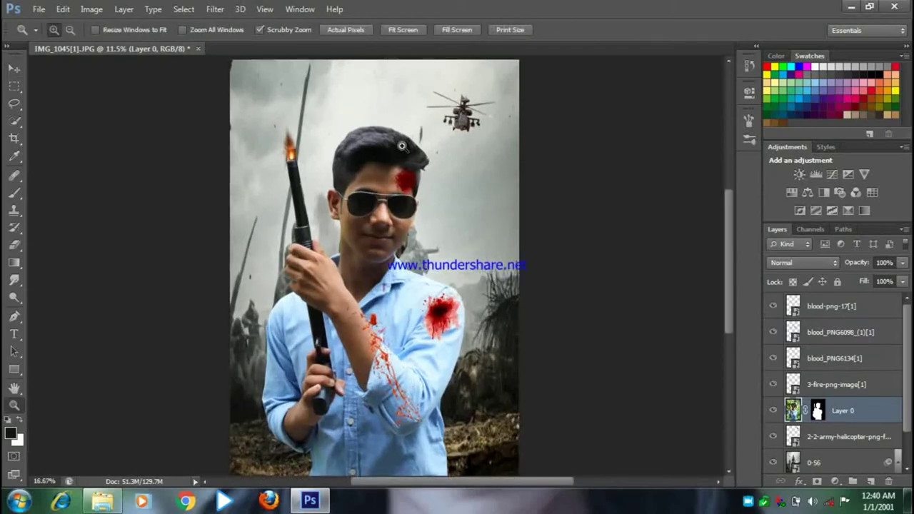
pyautogui.moveTo(404, 143)
pyautogui.mouseDown()
pyautogui.moveTo(412, 143)
pyautogui.moveTo(95, 329)
pyautogui.mouseUp()
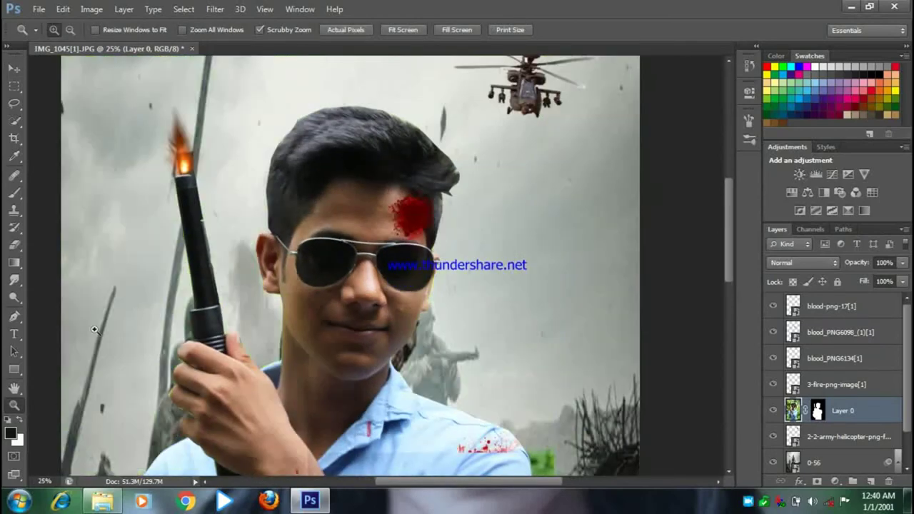
pyautogui.click(13, 245)
pyautogui.moveTo(468, 181); pyautogui.dragTo(457, 164)
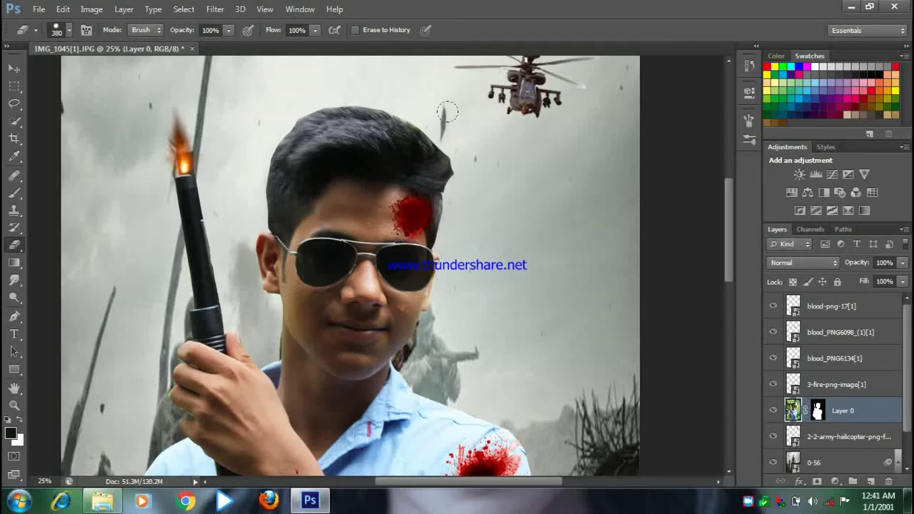
pyautogui.moveTo(461, 162); pyautogui.dragTo(451, 119)
pyautogui.press('t')
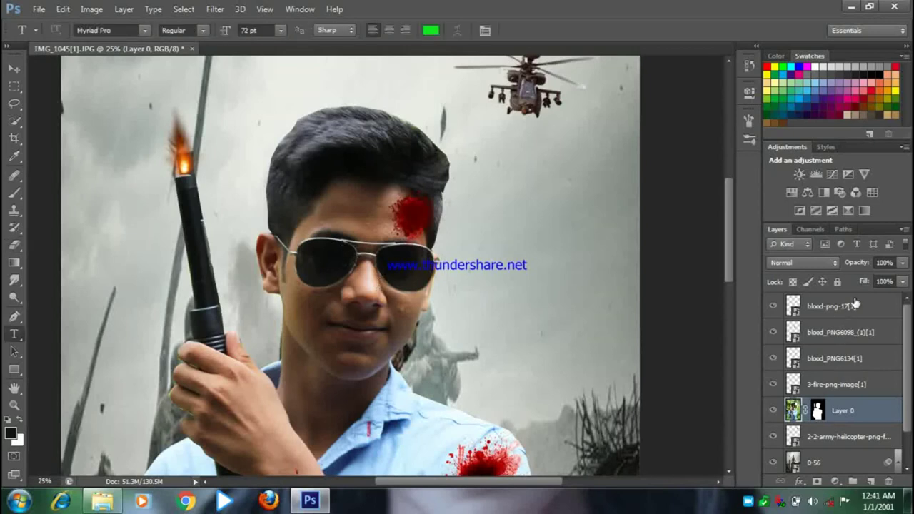
# Step: Apply a free transform to the blood-png-17 splatter layer without changes
pyautogui.click(854, 305)
pyautogui.hotkey('ctrl', 't')
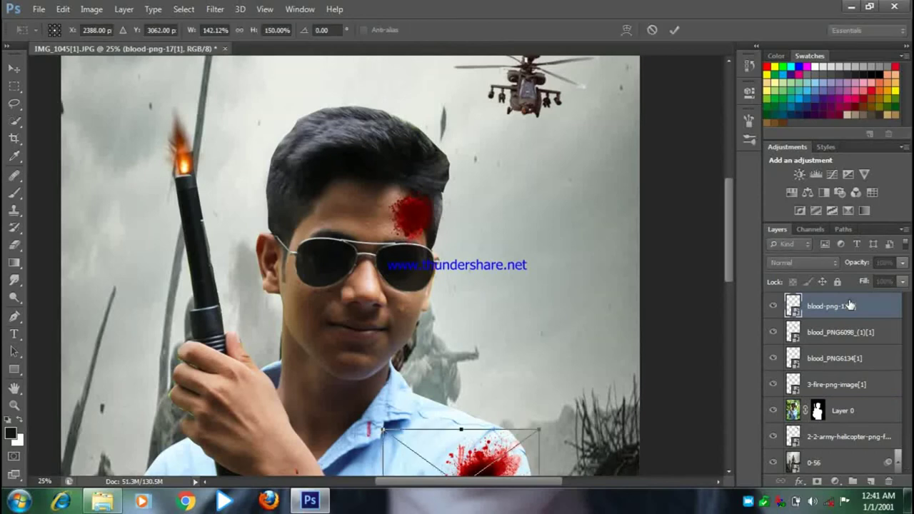
pyautogui.press('Return')
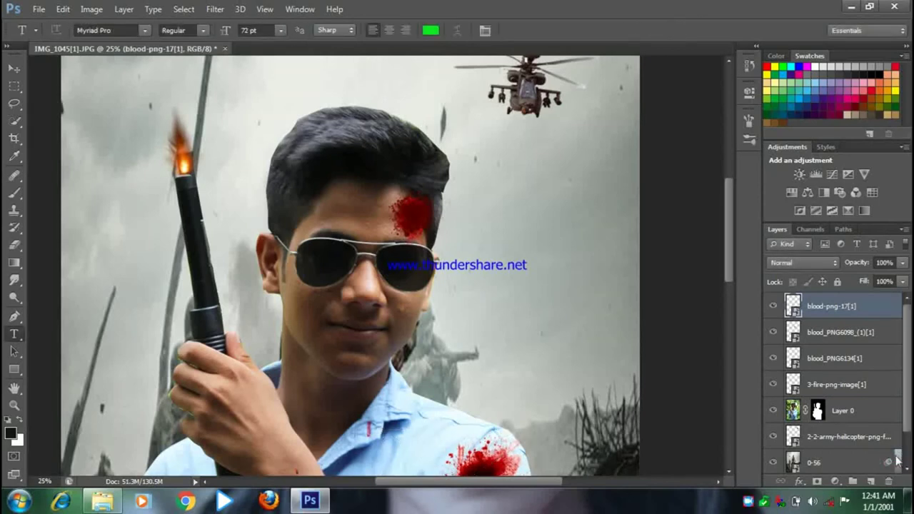
pyautogui.moveTo(907, 413); pyautogui.dragTo(909, 450)
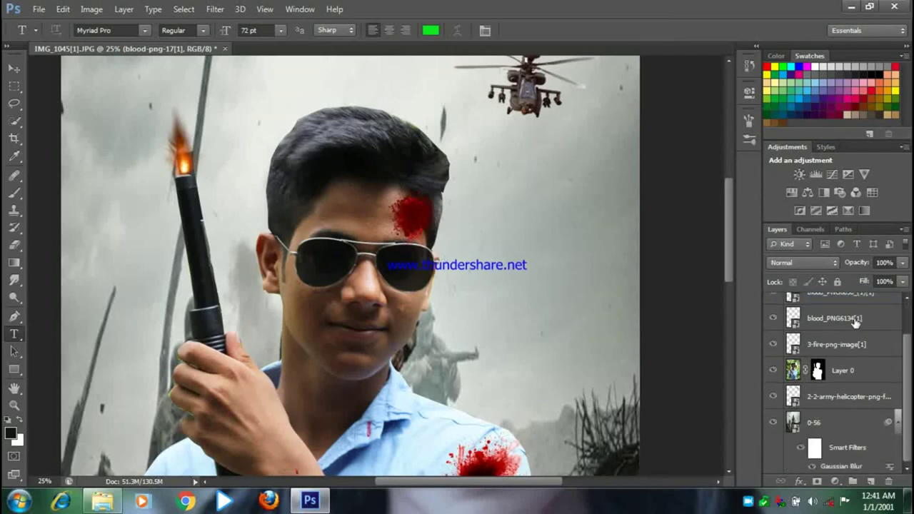
# Step: Scale the blood_PNG6134 splatter to about 65%, rotate it -10.92°, and commit
pyautogui.click(860, 320)
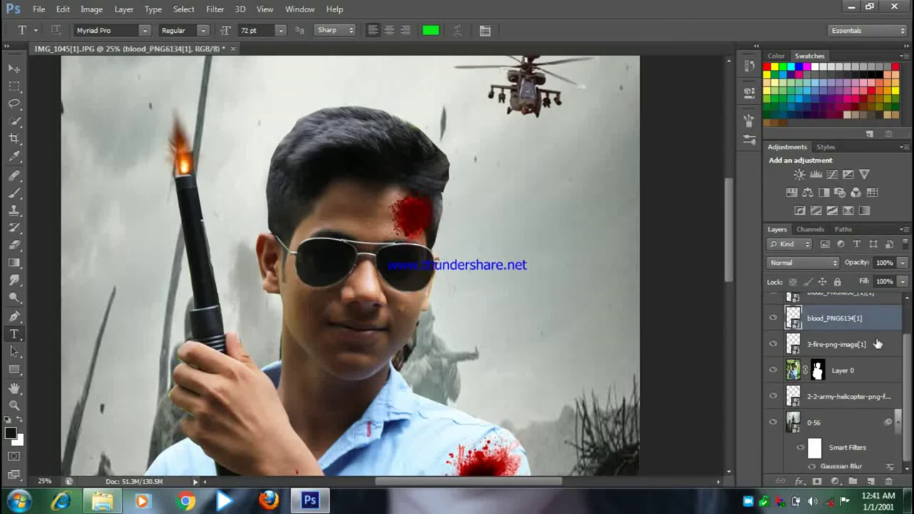
pyautogui.hotkey('ctrl', 't')
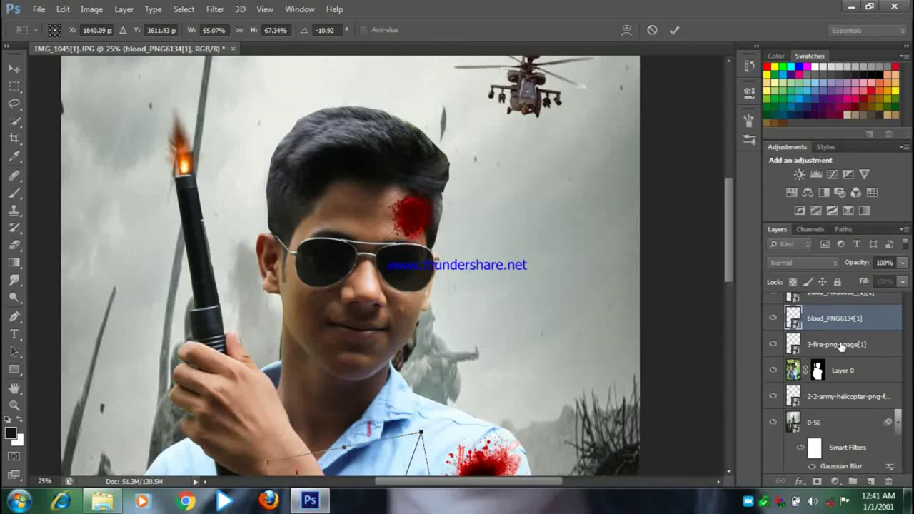
pyautogui.scroll(2, 864, 285)
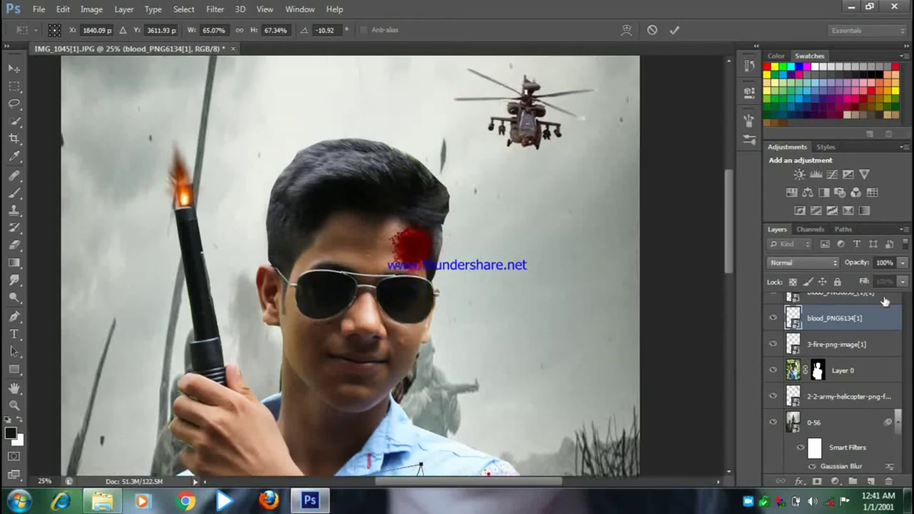
pyautogui.scroll(1, 878, 292)
pyautogui.scroll(1, 897, 302)
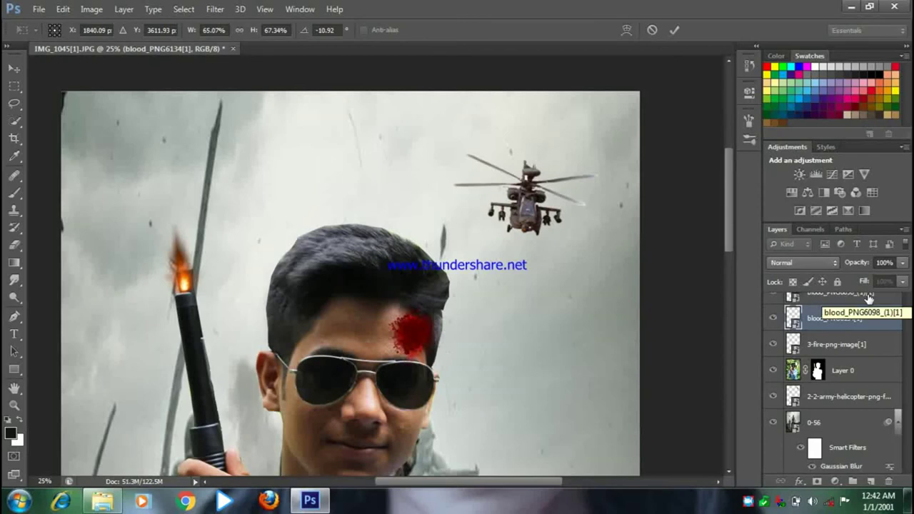
pyautogui.press('Return')
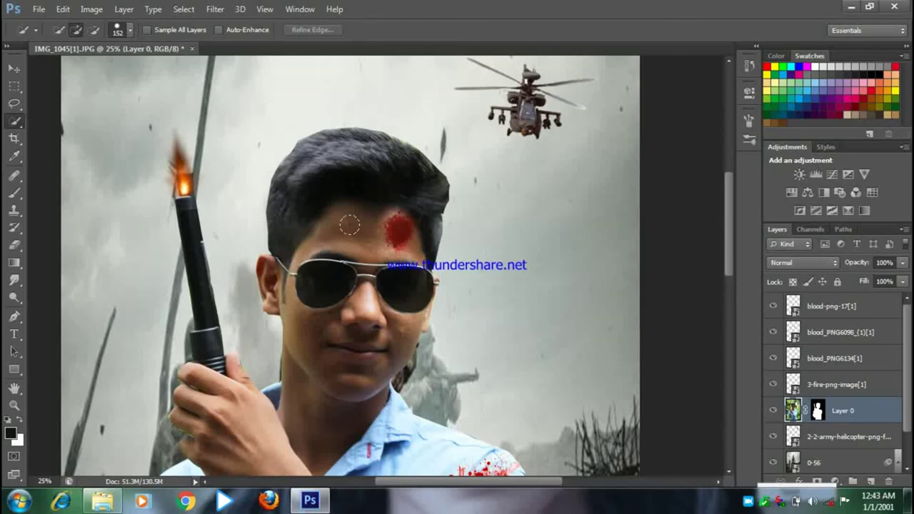
# Step: Quick-select the young man's forehead, face, ear, neck and collar
pyautogui.moveTo(332, 229); pyautogui.dragTo(338, 224)
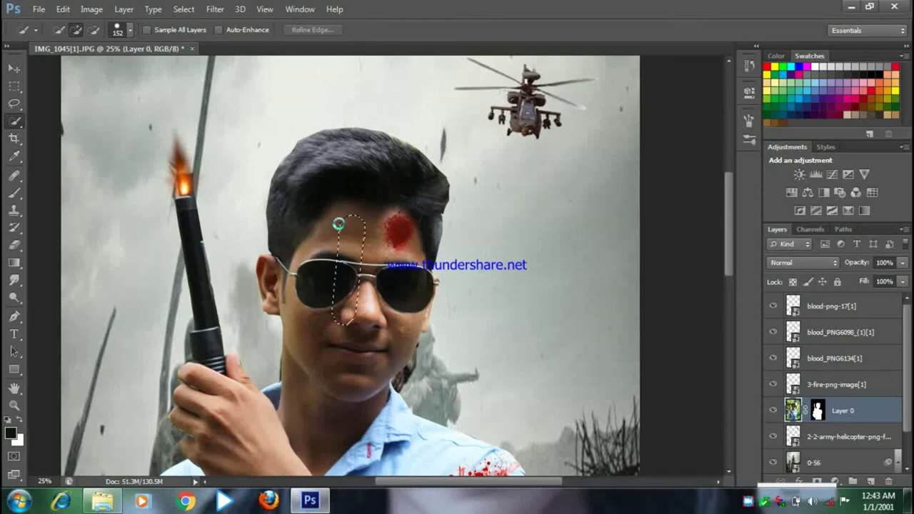
pyautogui.moveTo(308, 250); pyautogui.dragTo(280, 280)
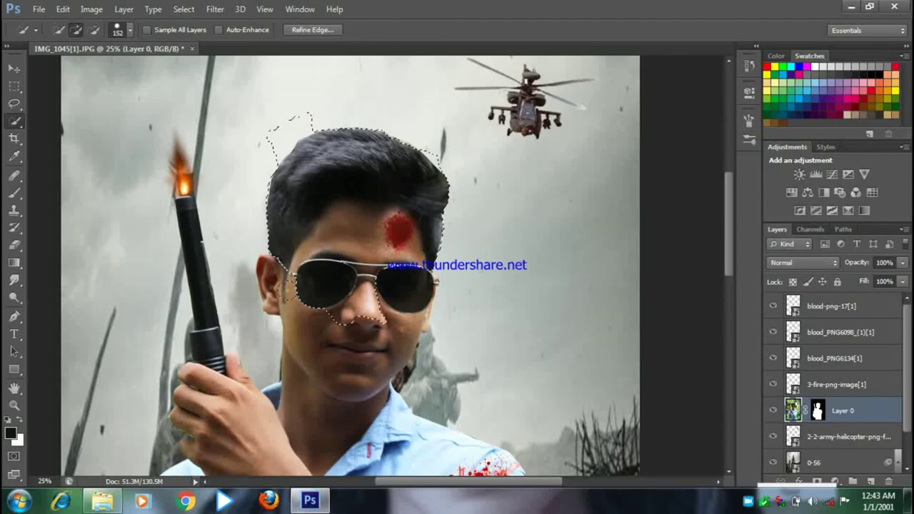
pyautogui.moveTo(317, 401); pyautogui.dragTo(315, 437)
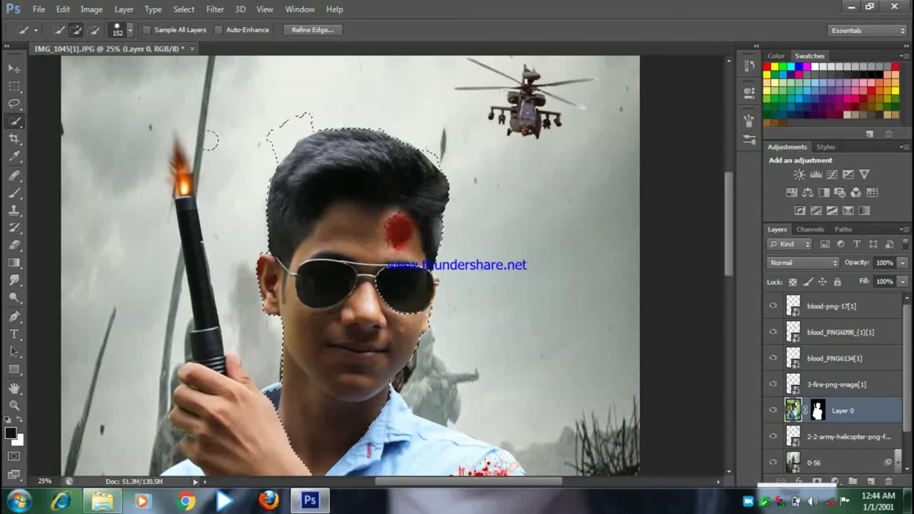
pyautogui.click(87, 7)
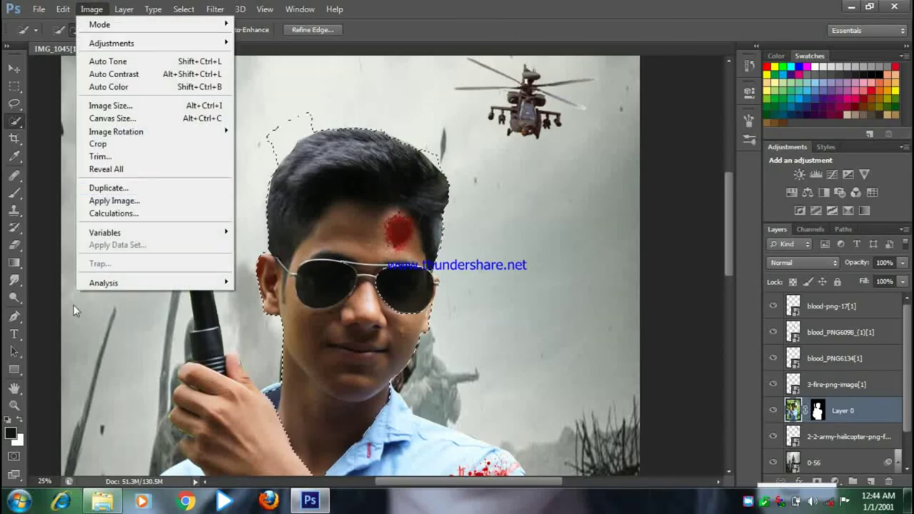
# Step: Fit the image on screen and add the right sunglass lens to the selection
pyautogui.click(14, 404)
pyautogui.rightClick(125, 327)
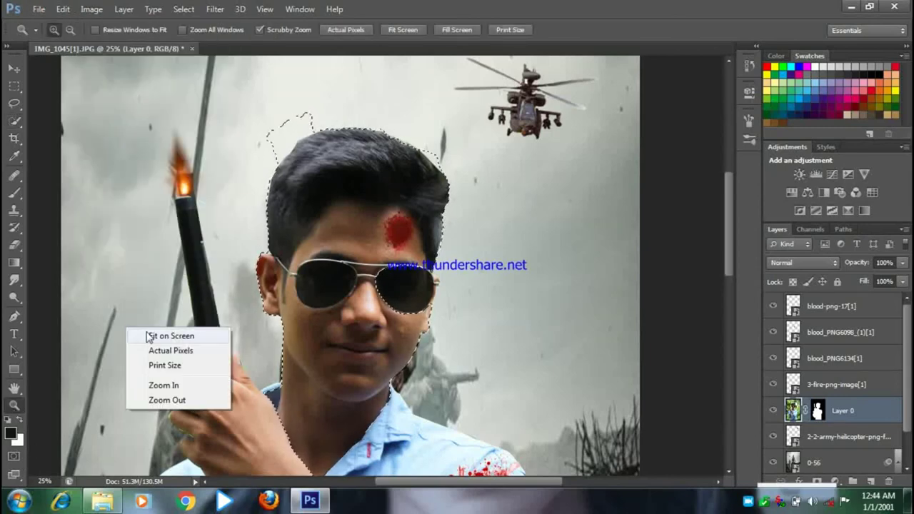
pyautogui.click(146, 333)
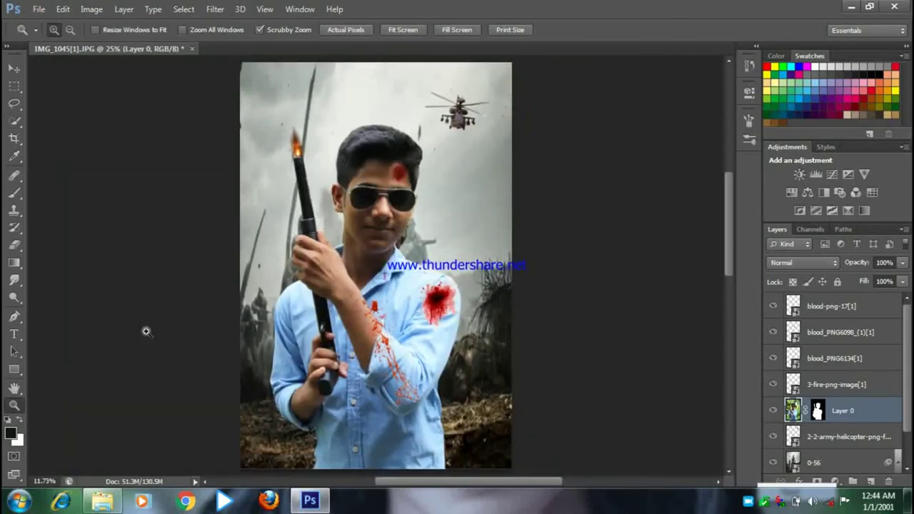
pyautogui.click(13, 121)
pyautogui.moveTo(403, 206); pyautogui.dragTo(410, 203)
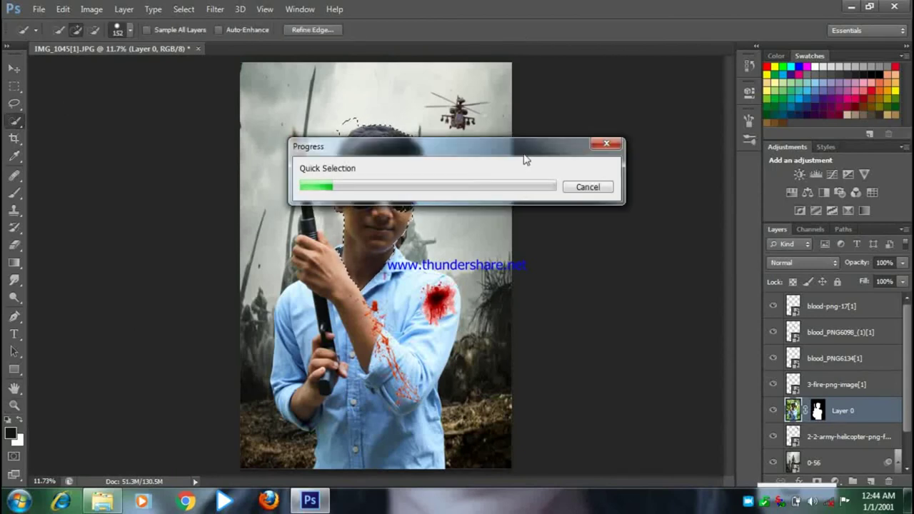
pyautogui.click(96, 9)
# Step: Raise the selected head's Brightness to 48 with Brightness/Contrast, then deselect
pyautogui.click(282, 43)
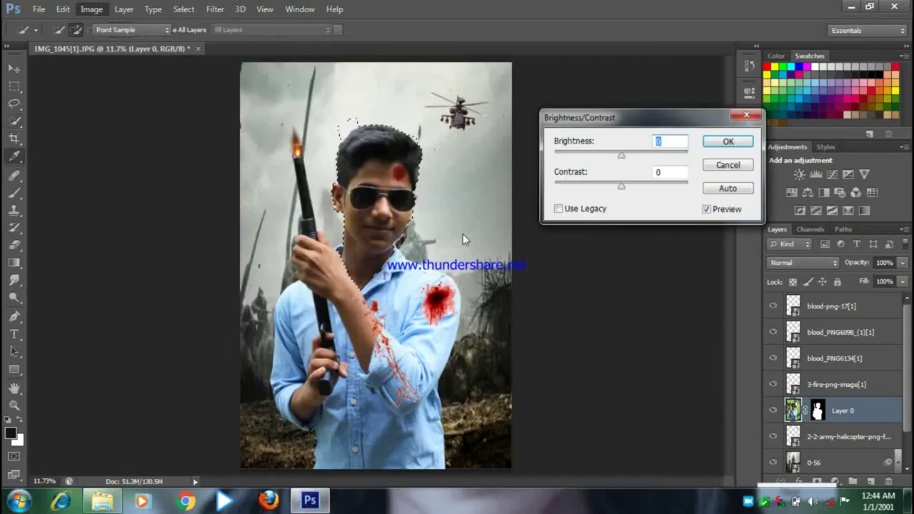
pyautogui.moveTo(621, 155); pyautogui.dragTo(651, 158)
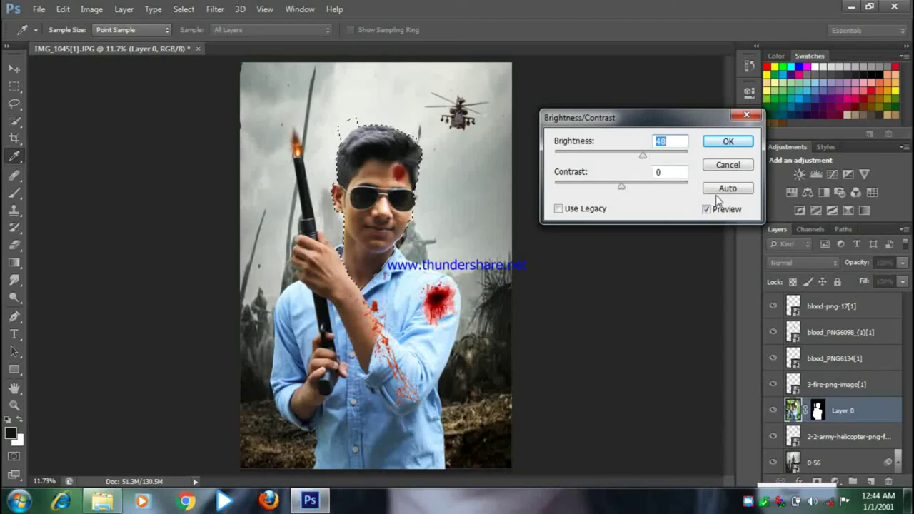
pyautogui.click(726, 142)
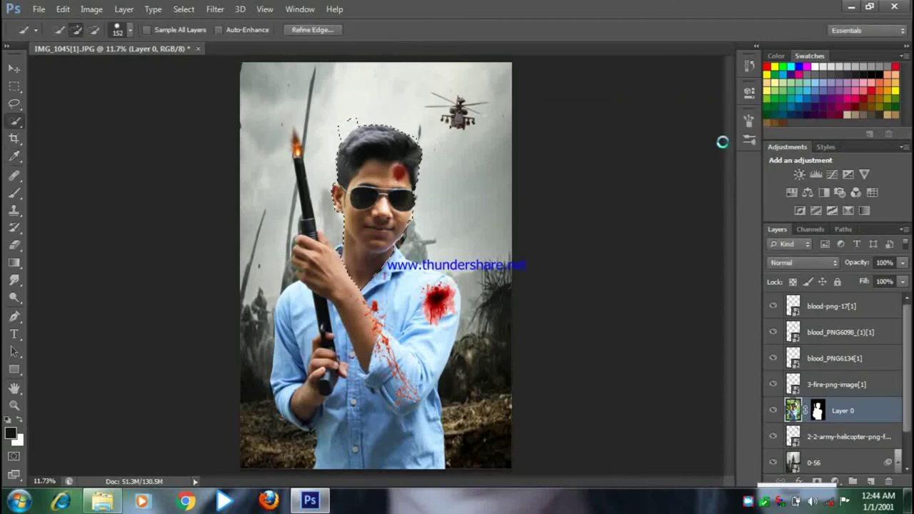
pyautogui.rightClick(369, 158)
pyautogui.click(385, 166)
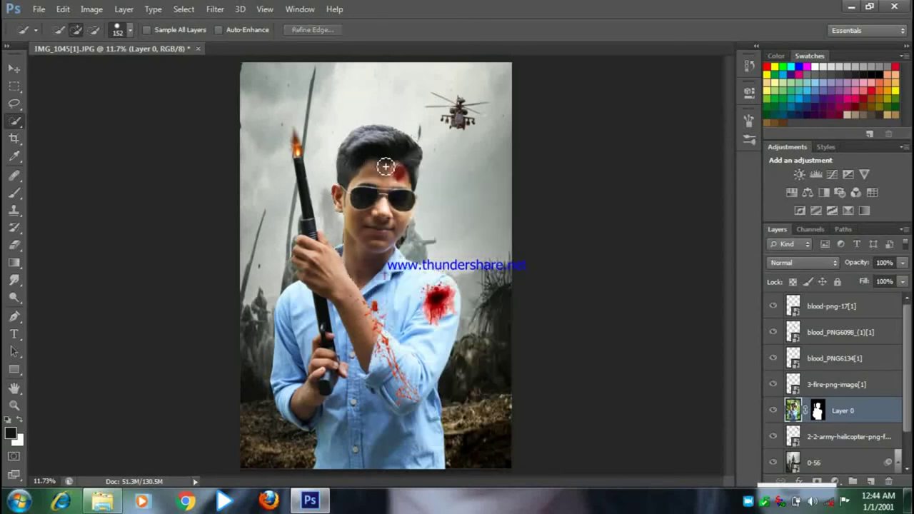
# Step: Place Army-Helicopter-Free-PNG-Image from the phone's Download folder into the composite
pyautogui.rightClick(751, 503)
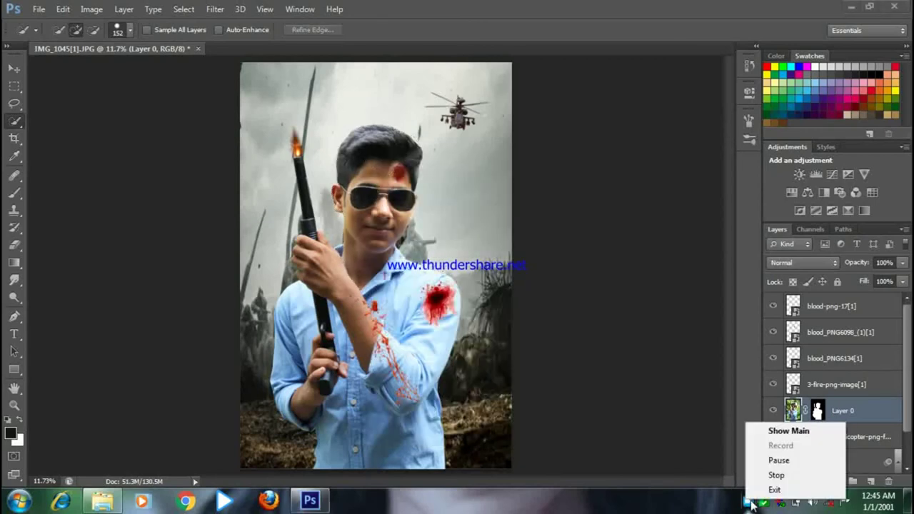
pyautogui.click(39, 8)
pyautogui.click(50, 227)
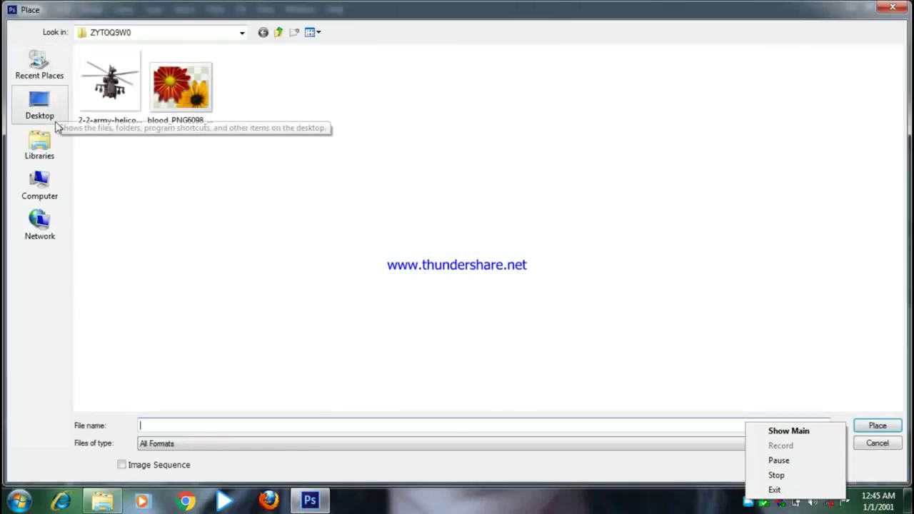
pyautogui.click(39, 182)
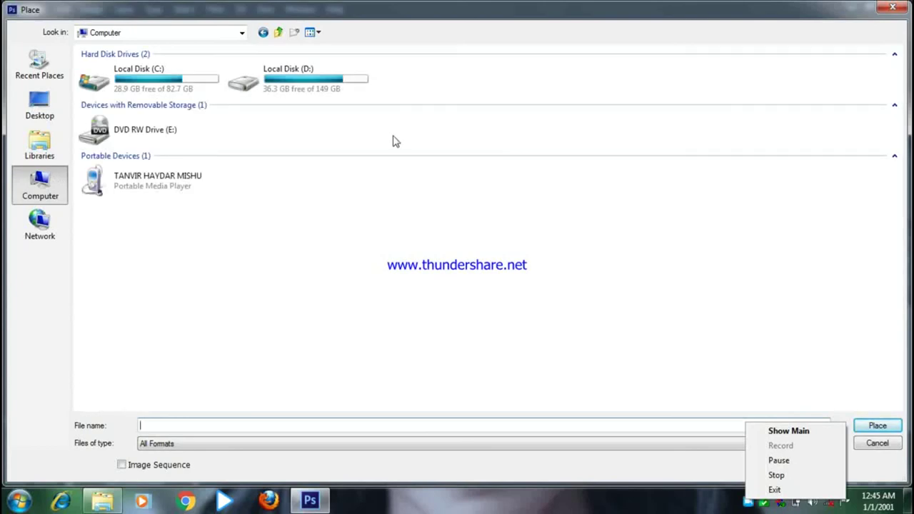
pyautogui.doubleClick(180, 193)
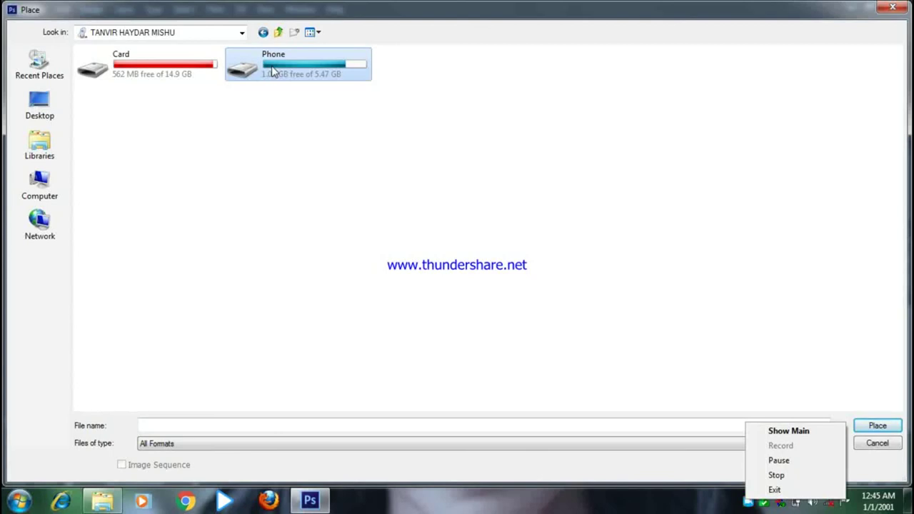
pyautogui.doubleClick(271, 71)
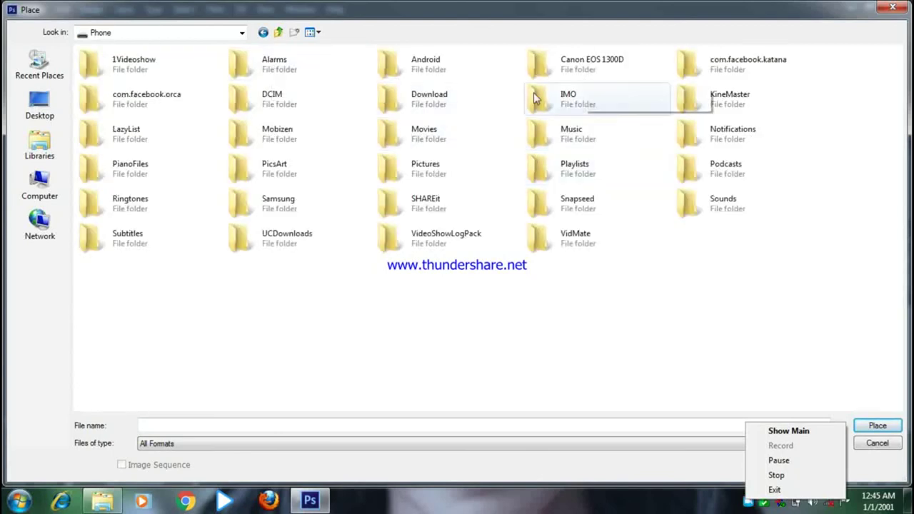
pyautogui.doubleClick(503, 99)
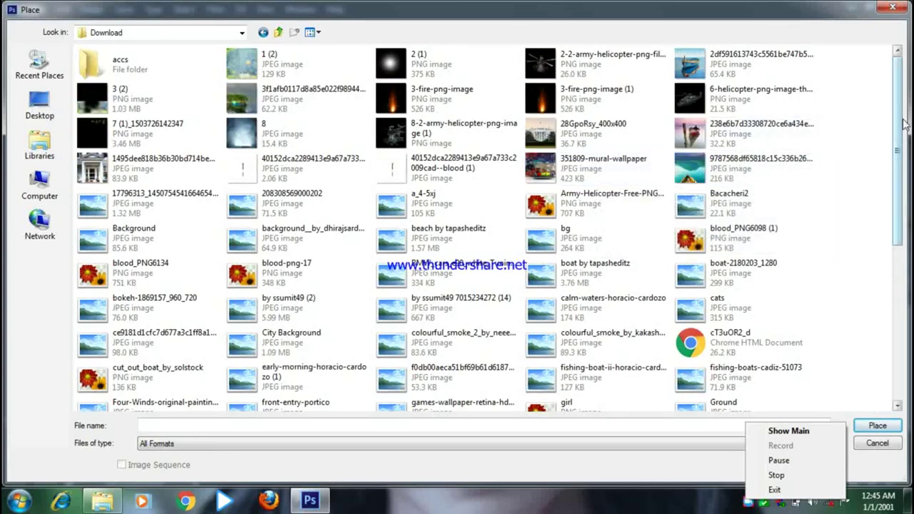
pyautogui.moveTo(901, 124); pyautogui.dragTo(898, 147)
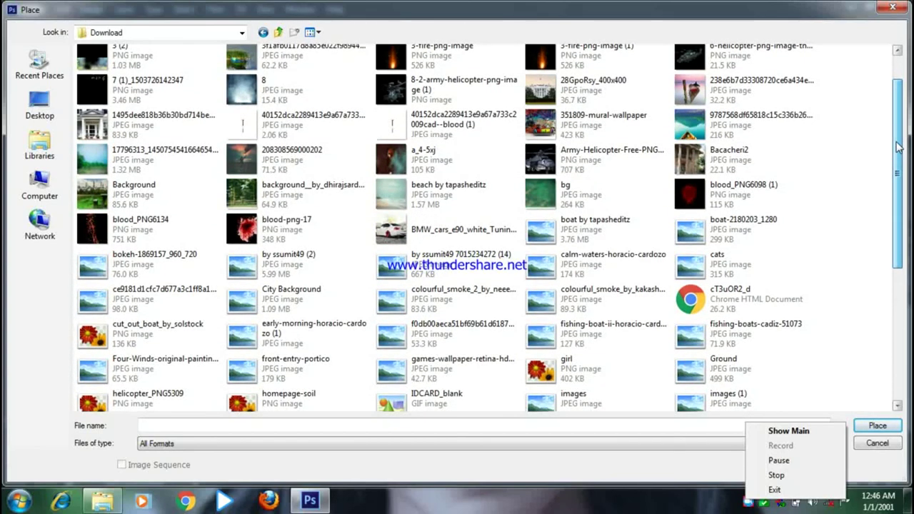
pyautogui.click(603, 157)
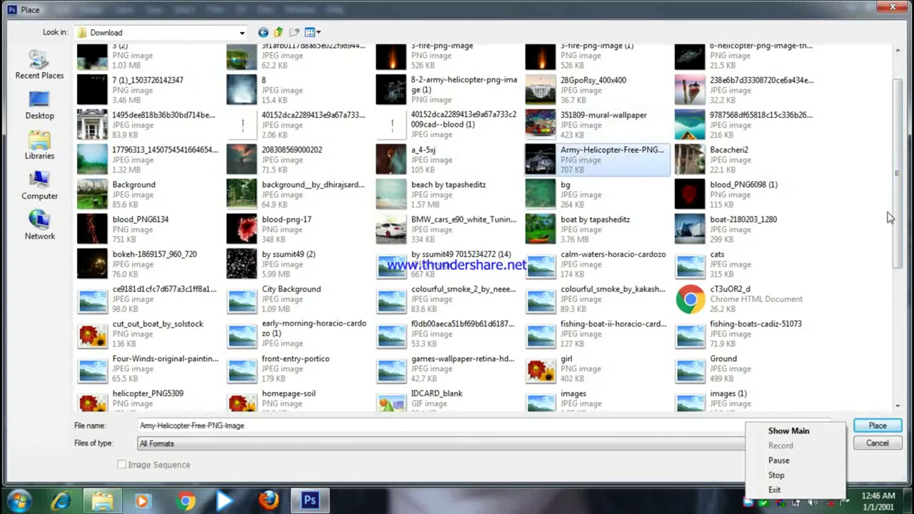
pyautogui.moveTo(901, 217); pyautogui.dragTo(892, 290)
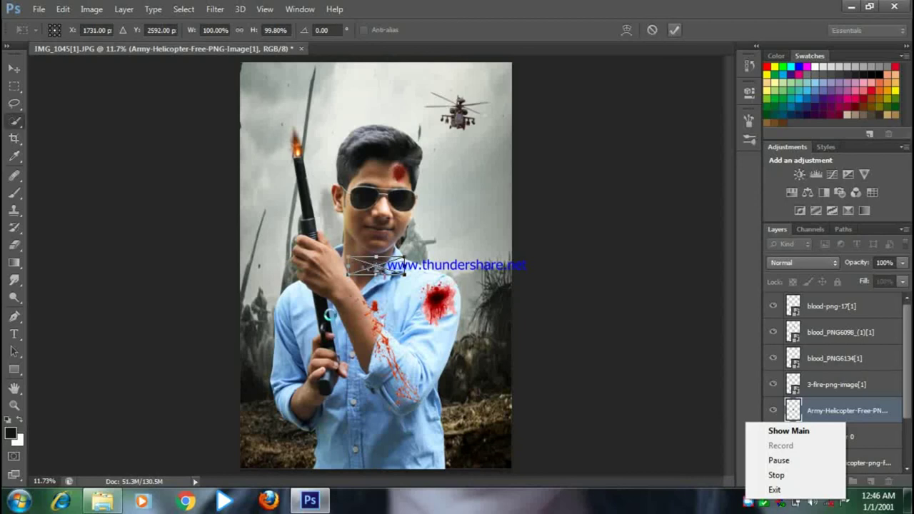
# Step: Commit the placed helicopter and move it up into the upper-left sky
pyautogui.click(674, 29)
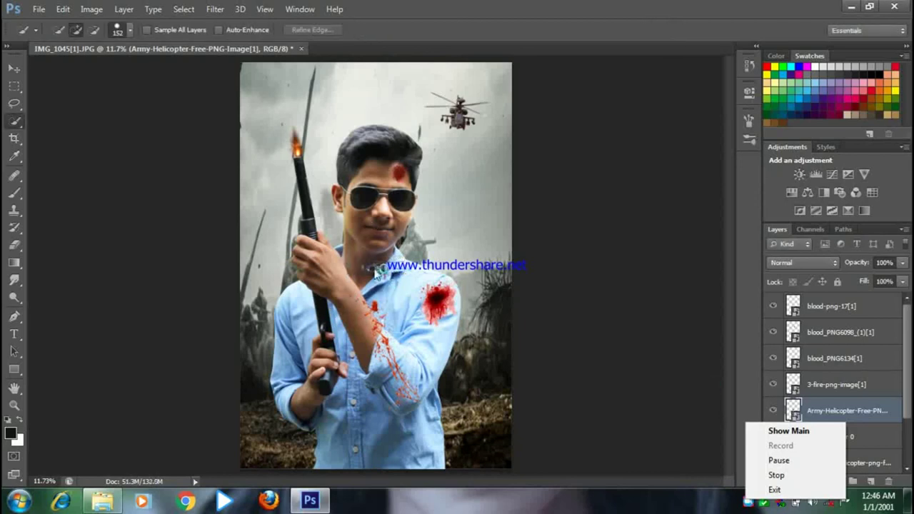
pyautogui.press('v')
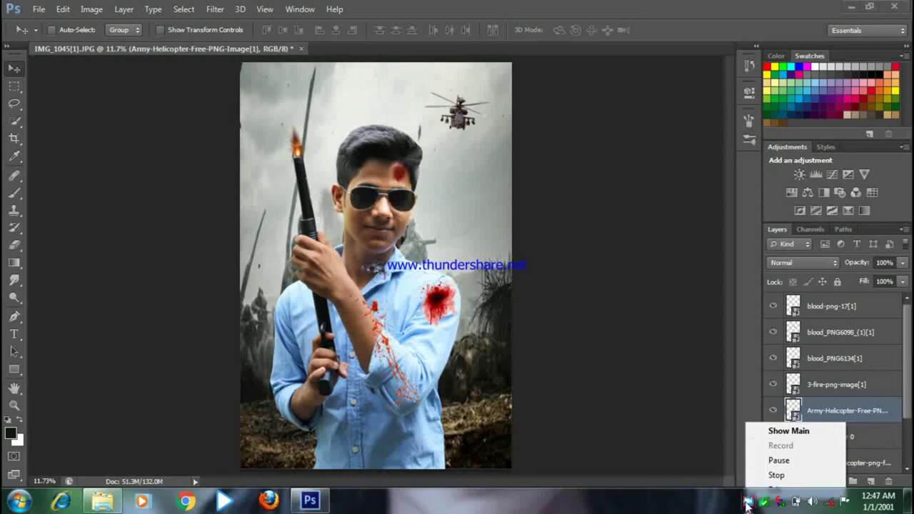
pyautogui.click(778, 460)
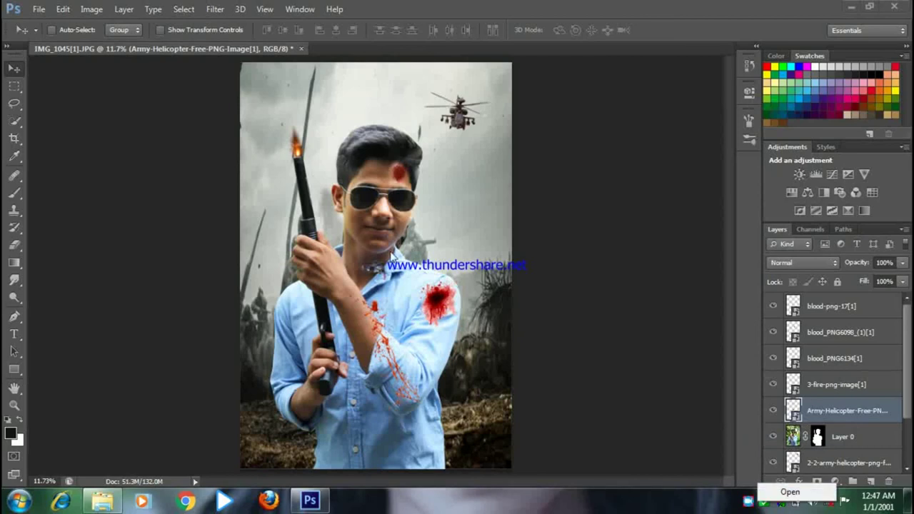
pyautogui.moveTo(379, 268); pyautogui.dragTo(363, 84)
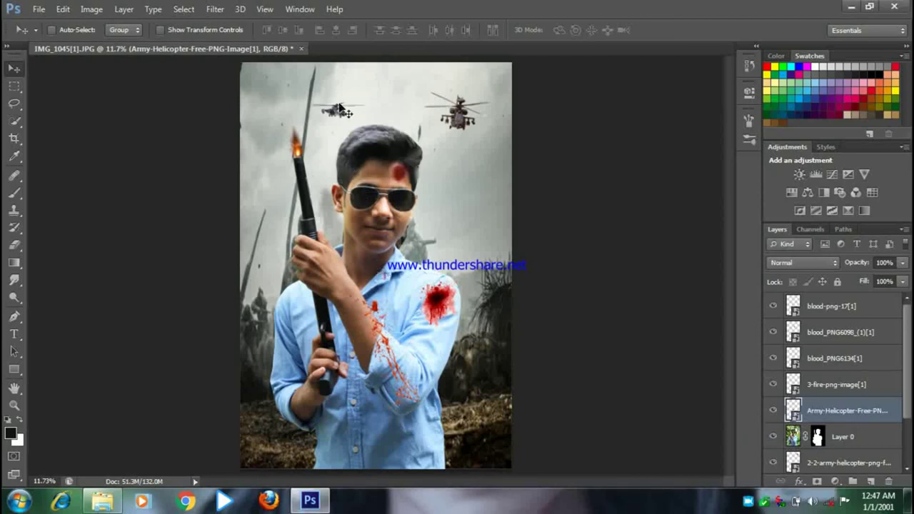
# Step: Stretch the small helicopter slightly taller and commit the transform
pyautogui.press('t')
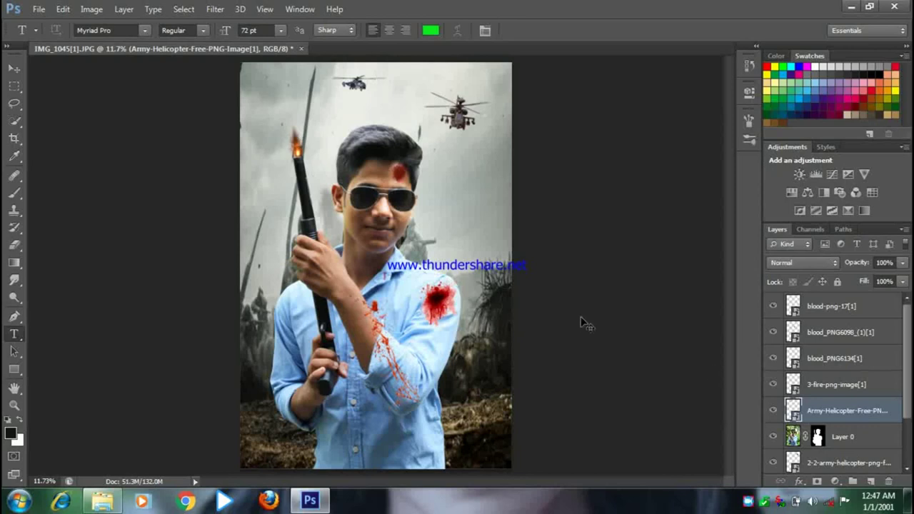
pyautogui.hotkey('ctrl', 't')
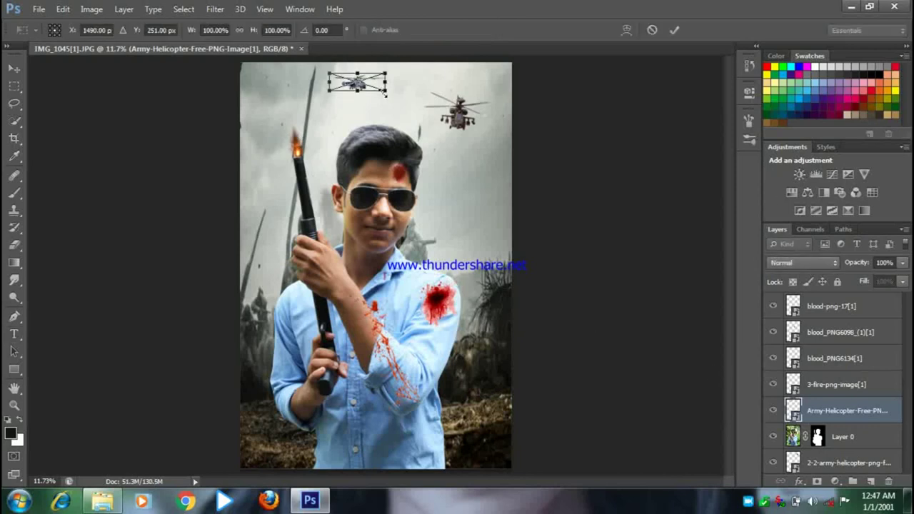
pyautogui.moveTo(385, 93); pyautogui.dragTo(384, 98)
pyautogui.click(674, 30)
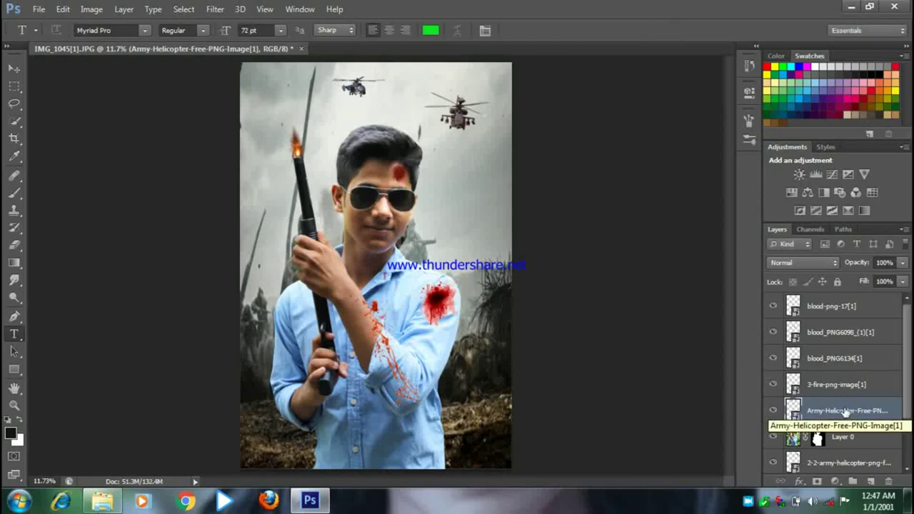
# Step: Duplicate the helicopter layer and move the copy to the upper right of the sky
pyautogui.rightClick(845, 412)
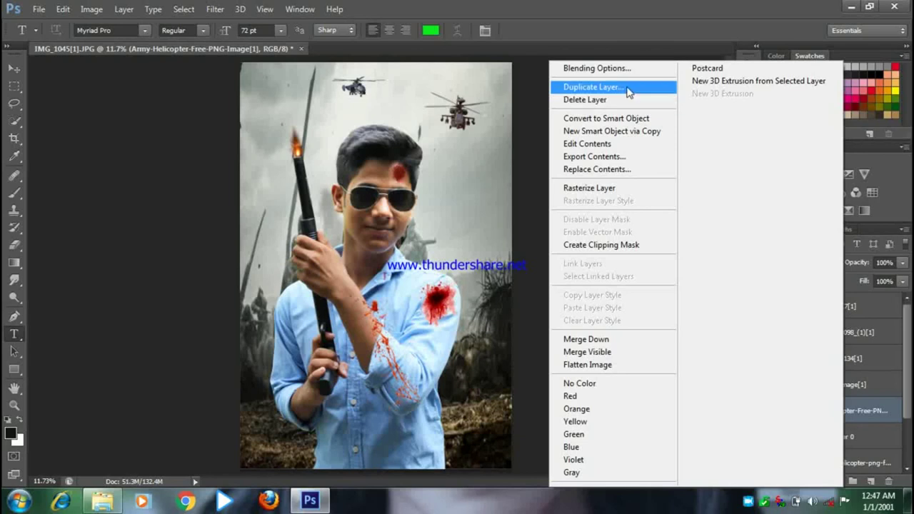
pyautogui.click(628, 89)
pyautogui.click(575, 152)
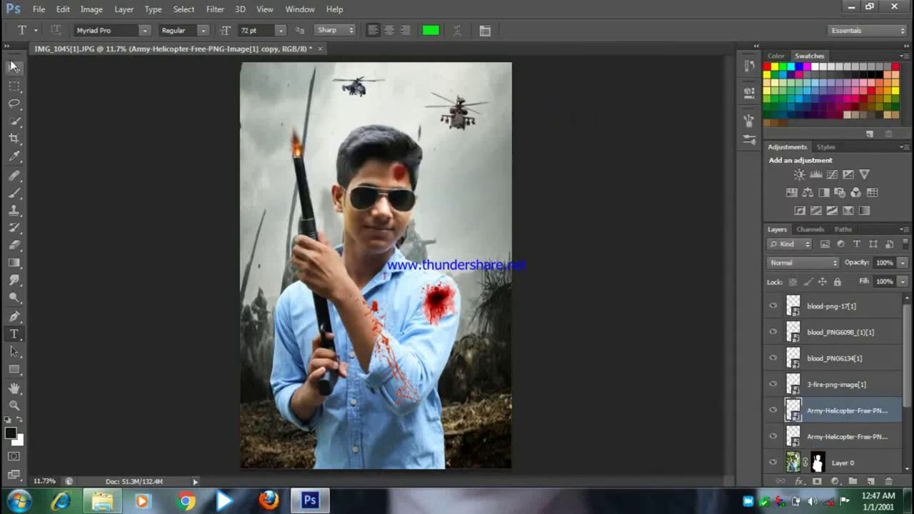
pyautogui.press('v')
pyautogui.moveTo(360, 88); pyautogui.dragTo(459, 77)
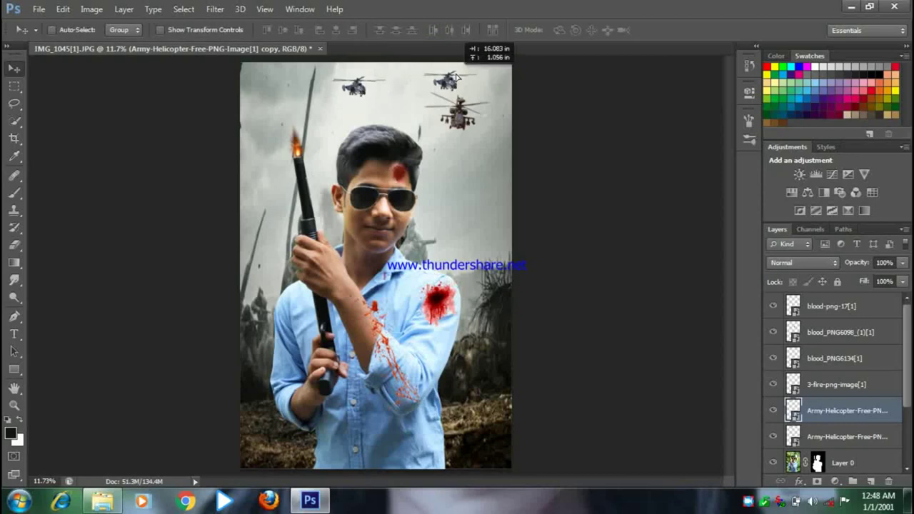
# Step: Make a second helicopter copy and adjust the helicopters' positions in the sky
pyautogui.rightClick(823, 415)
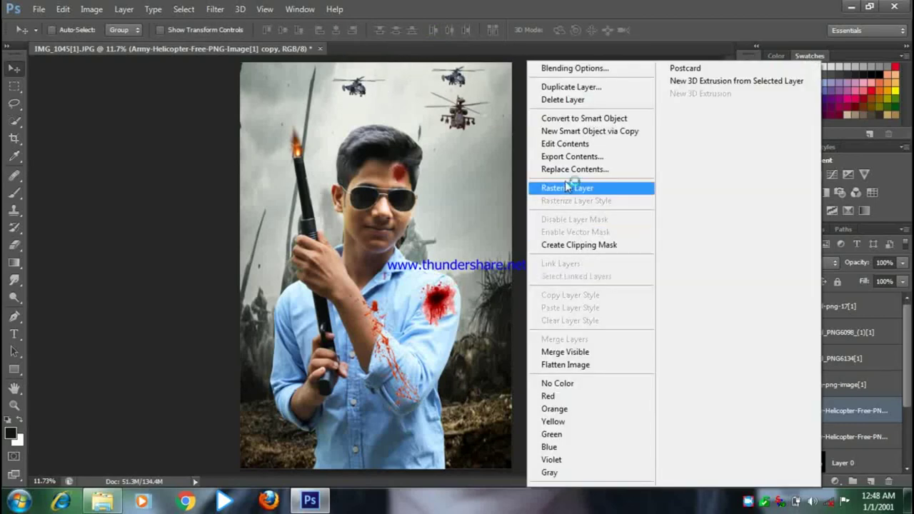
pyautogui.click(564, 87)
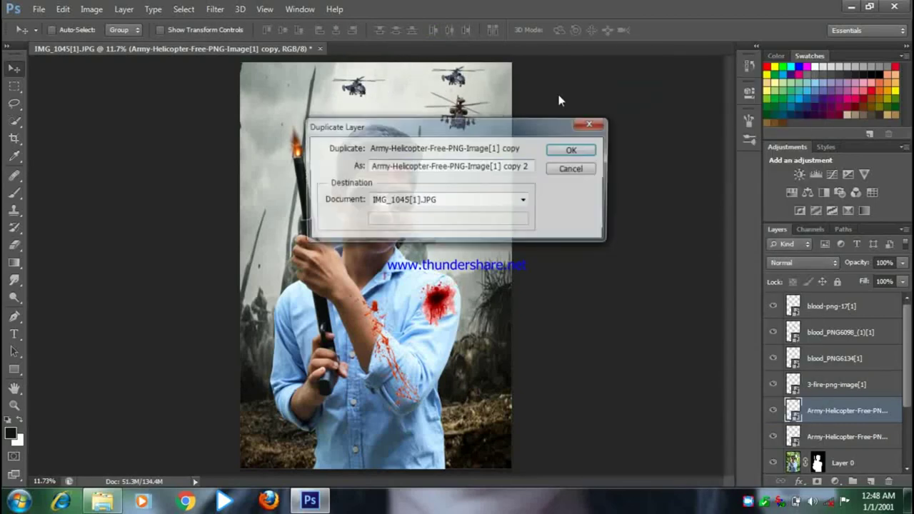
pyautogui.click(578, 148)
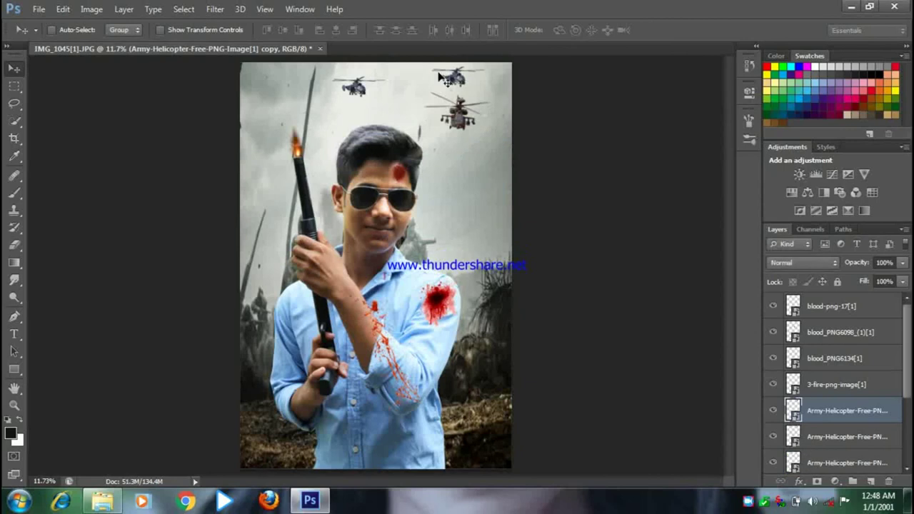
pyautogui.rightClick(472, 134)
pyautogui.click(477, 169)
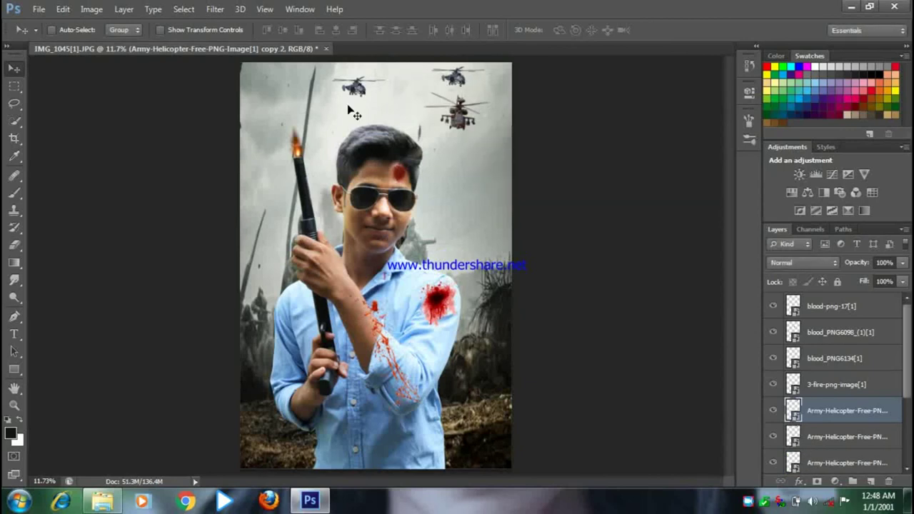
pyautogui.moveTo(453, 148); pyautogui.dragTo(454, 131)
pyautogui.click(872, 464)
pyautogui.moveTo(453, 117)
pyautogui.mouseDown()
pyautogui.moveTo(457, 83)
pyautogui.moveTo(477, 74)
pyautogui.moveTo(456, 76)
pyautogui.mouseUp()
pyautogui.click(828, 434)
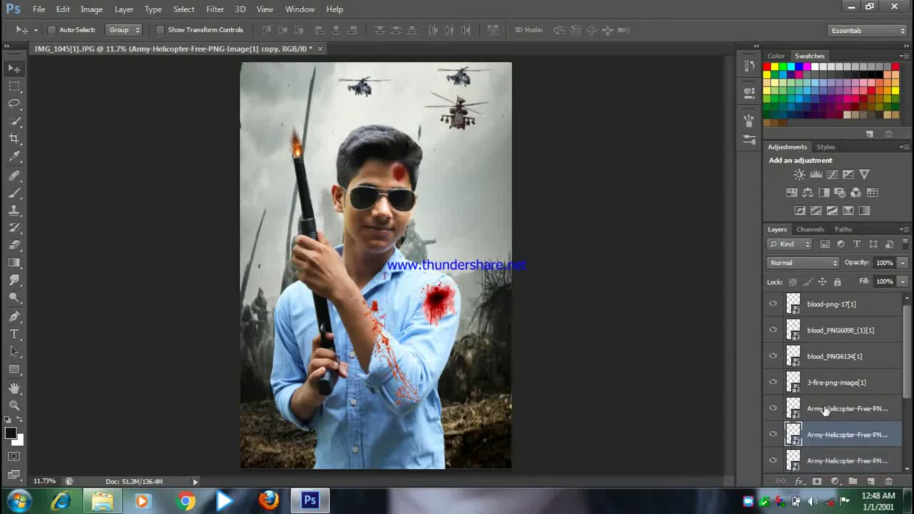
# Step: Add a third helicopter copy and place it lower and to the right
pyautogui.rightClick(818, 435)
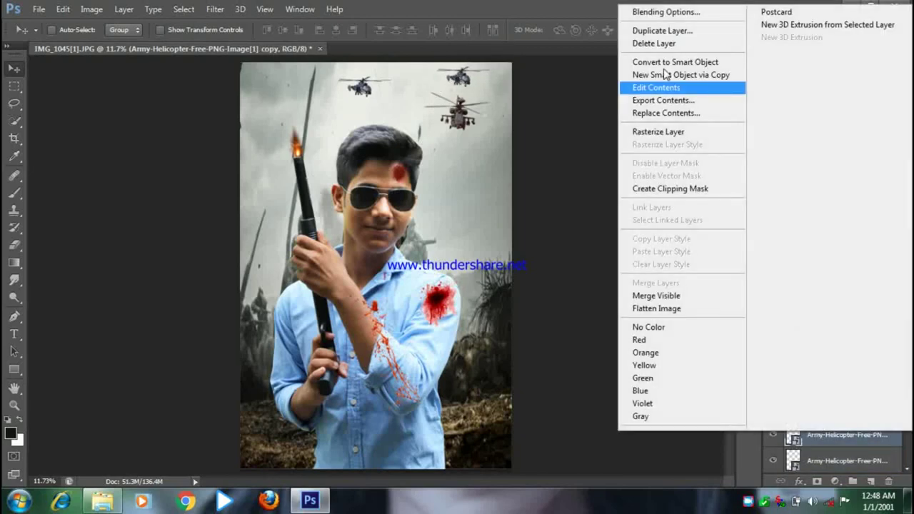
pyautogui.click(663, 30)
pyautogui.click(577, 148)
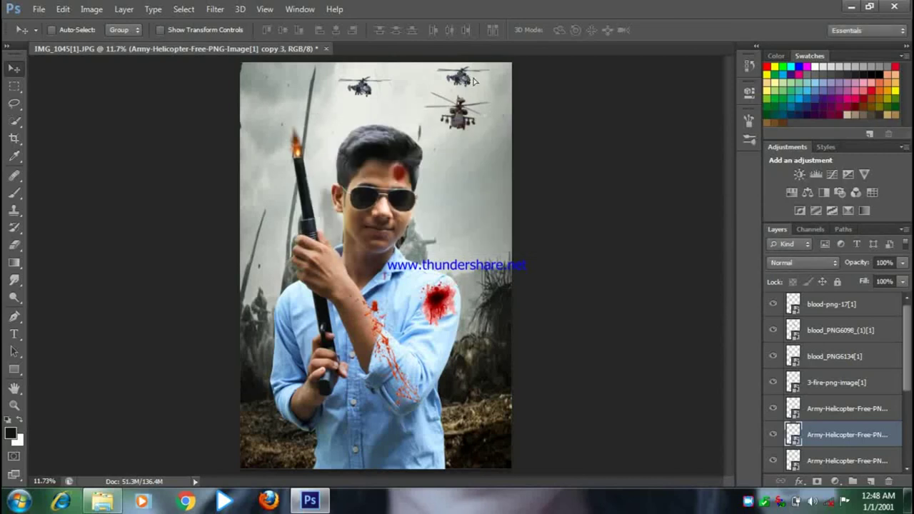
pyautogui.moveTo(473, 81); pyautogui.dragTo(512, 145)
pyautogui.moveTo(491, 132); pyautogui.dragTo(500, 157)
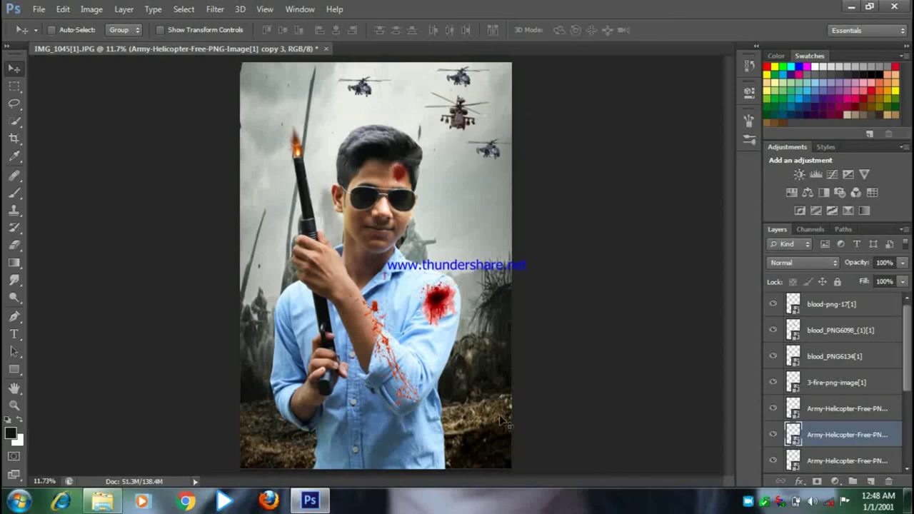
# Step: Flatten Image from the Layers panel's right-click menu to merge every layer
pyautogui.rightClick(831, 439)
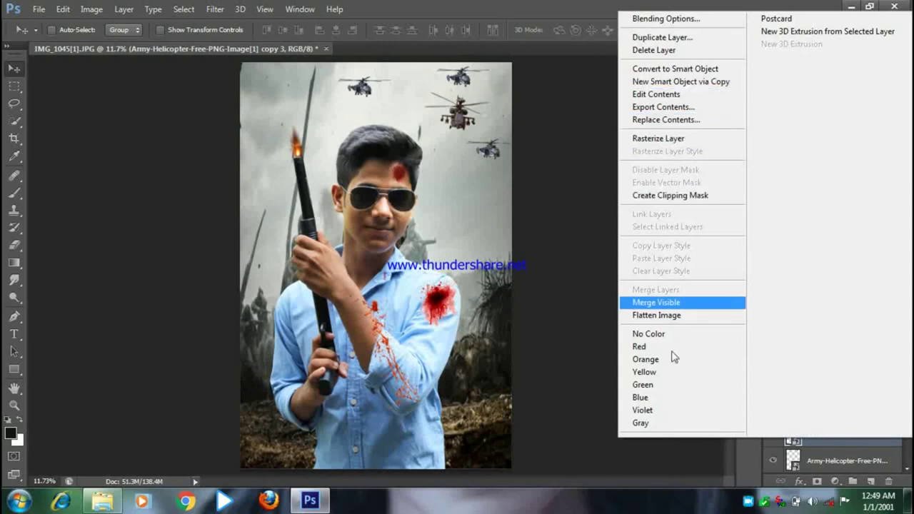
pyautogui.click(663, 314)
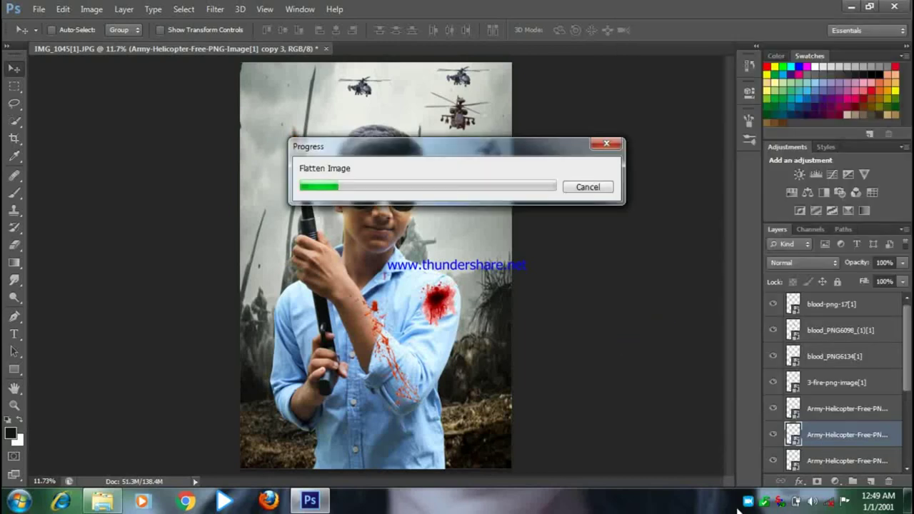